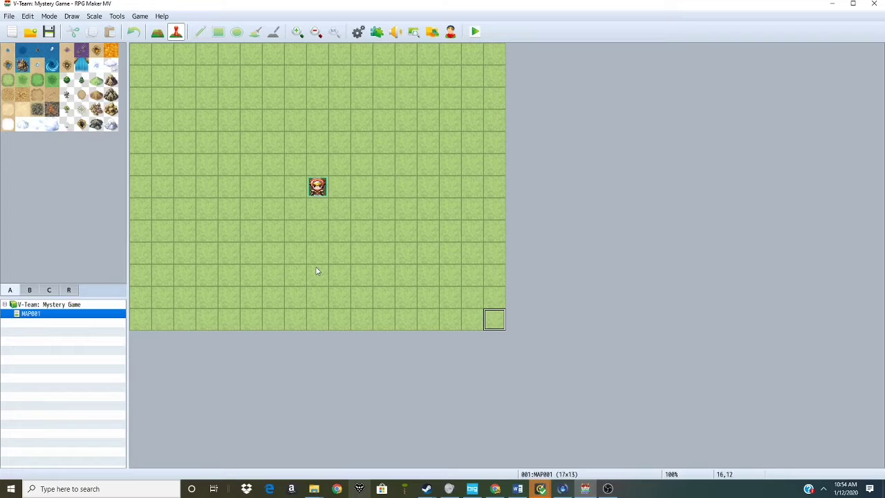
- Open the Character Generator and give the male character a new front hairstyle
click(316, 188)
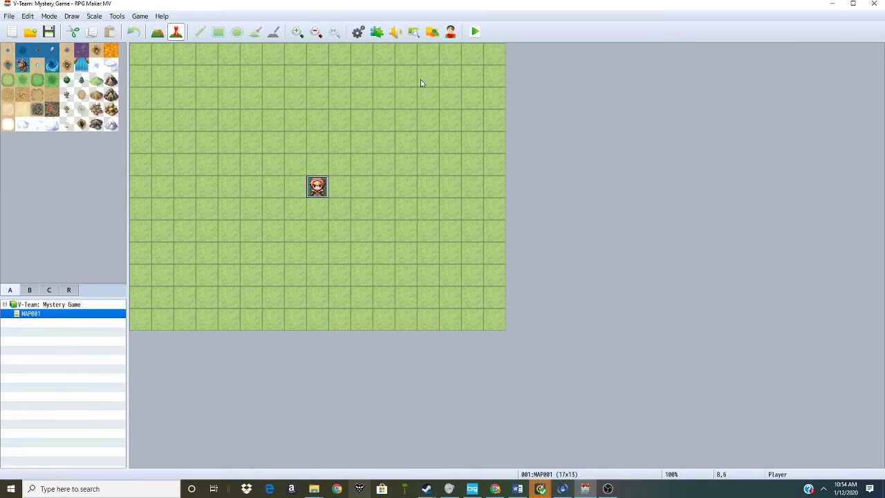
click(446, 33)
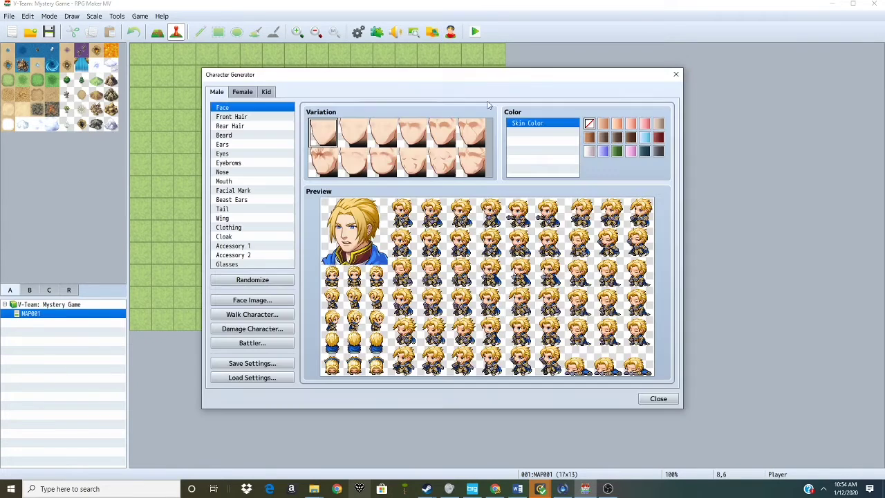
click(257, 118)
scroll(409, 138, down, 1)
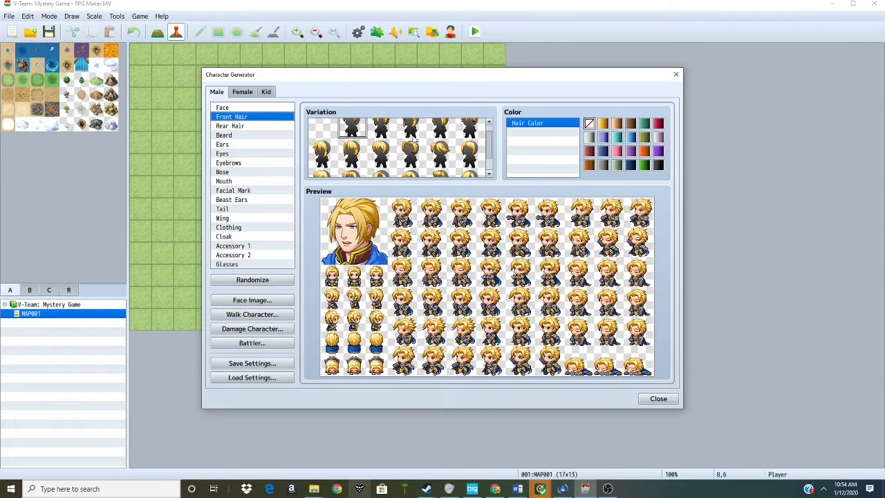
scroll(412, 147, down, 2)
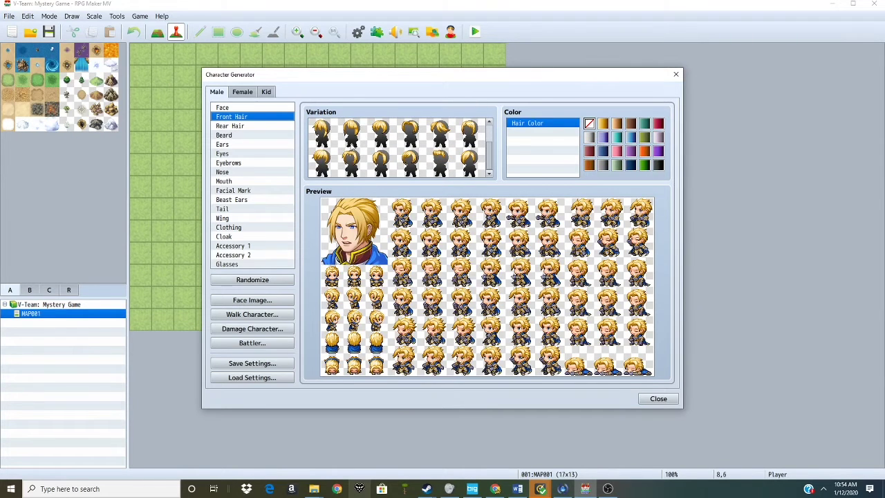
click(330, 164)
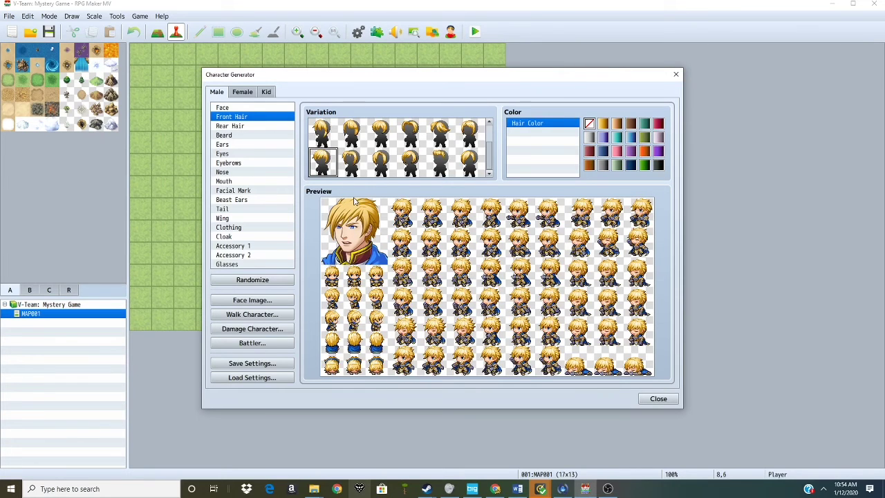
- Color the hair brown and pick a different rear hairstyle
click(590, 166)
click(251, 128)
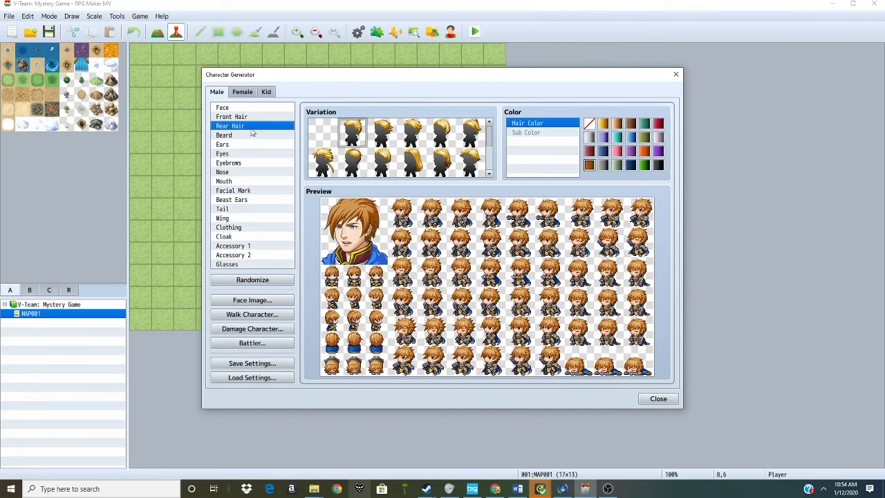
click(405, 142)
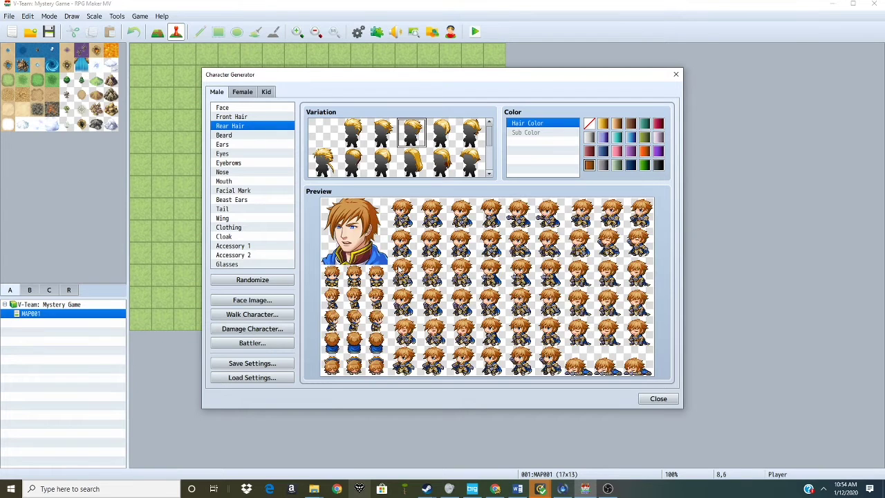
- Switch the male's rear hair to another variation, keeping it brown
click(369, 170)
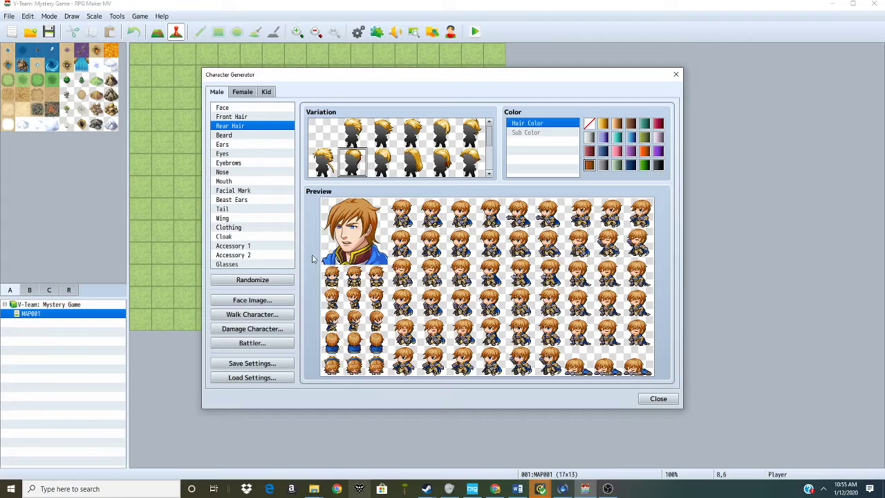
- Try a messier front hairstyle, then return to the original one
click(241, 118)
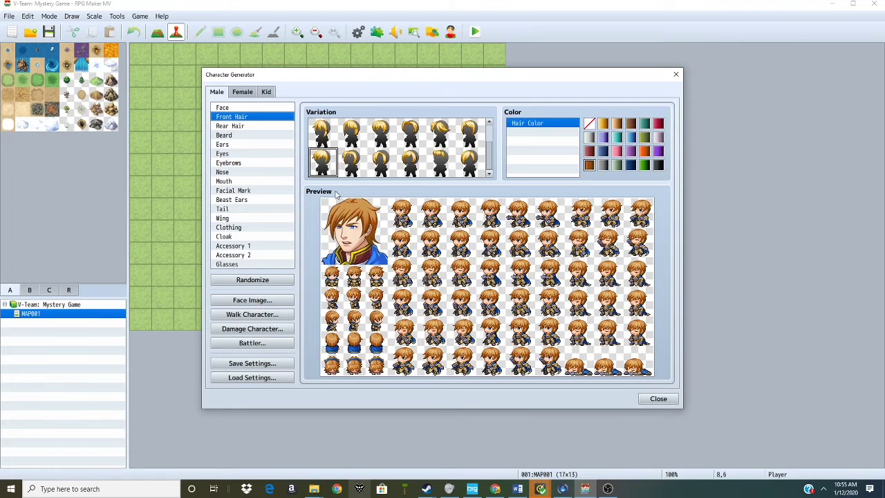
scroll(417, 123, down, 1)
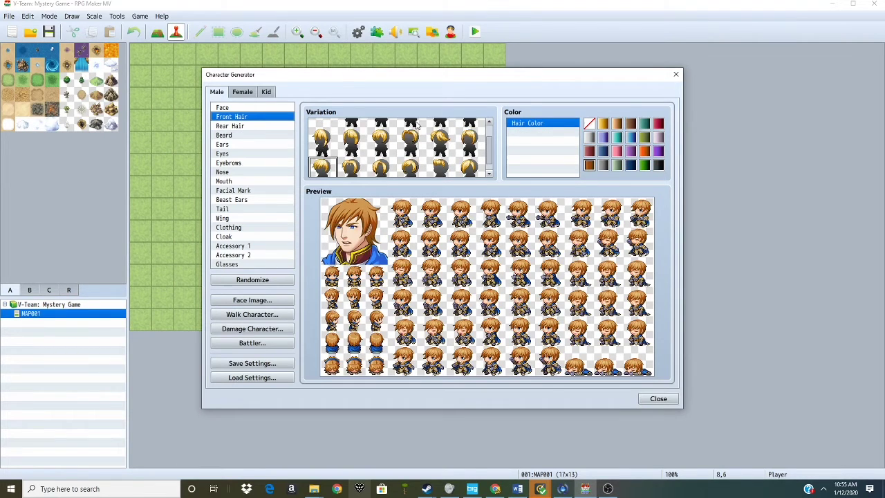
scroll(417, 136, up, 1)
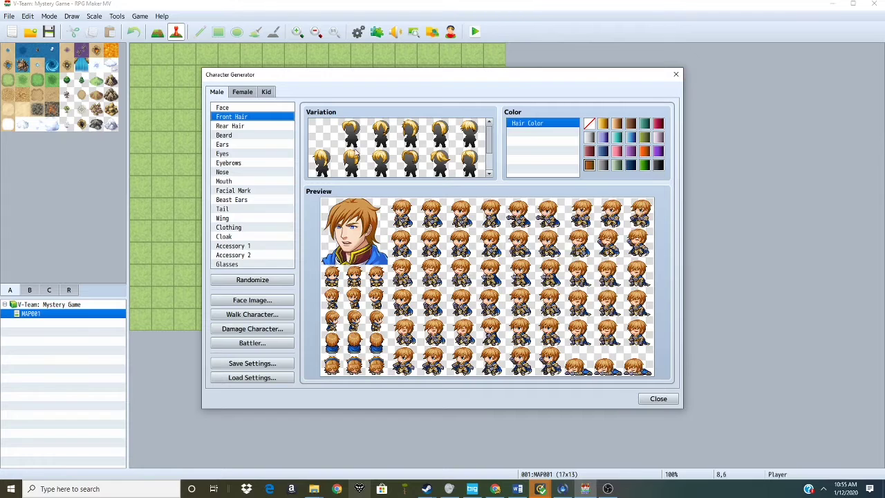
click(478, 138)
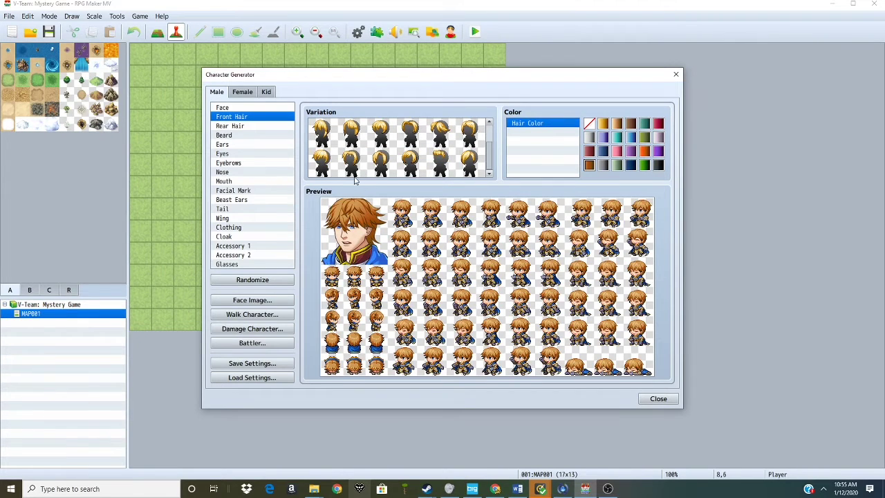
click(330, 168)
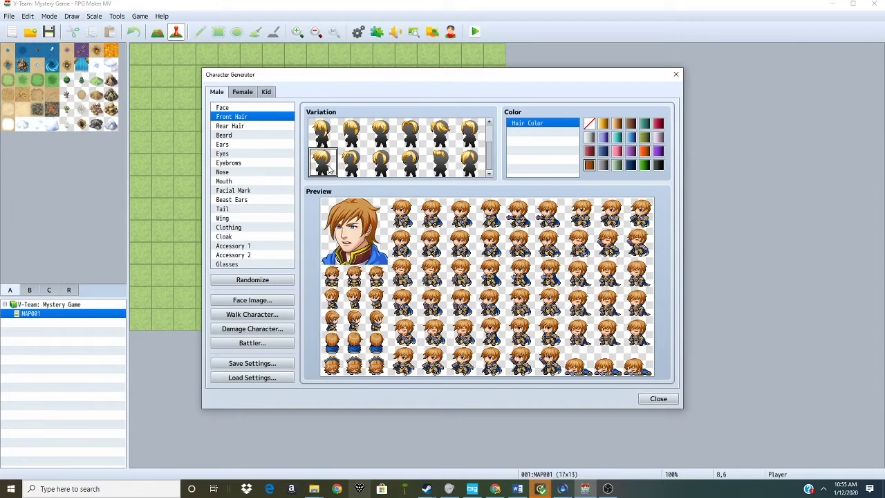
- Give the male character dark red eyes
click(269, 126)
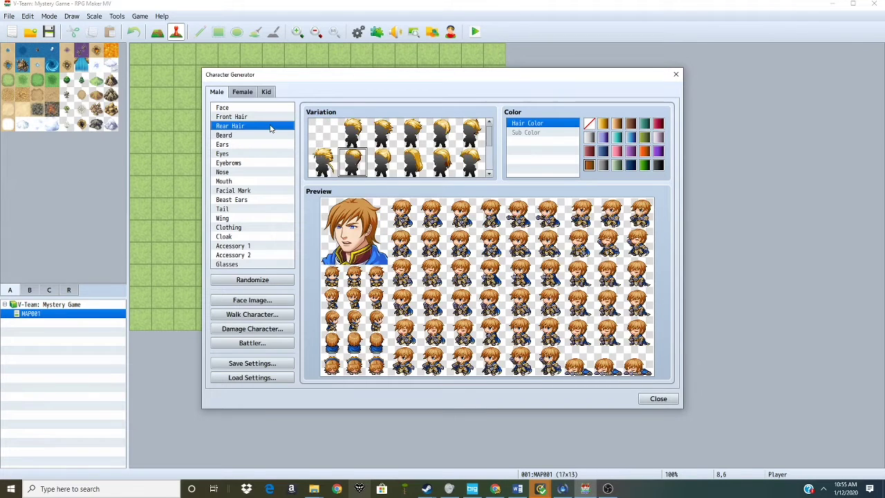
click(249, 154)
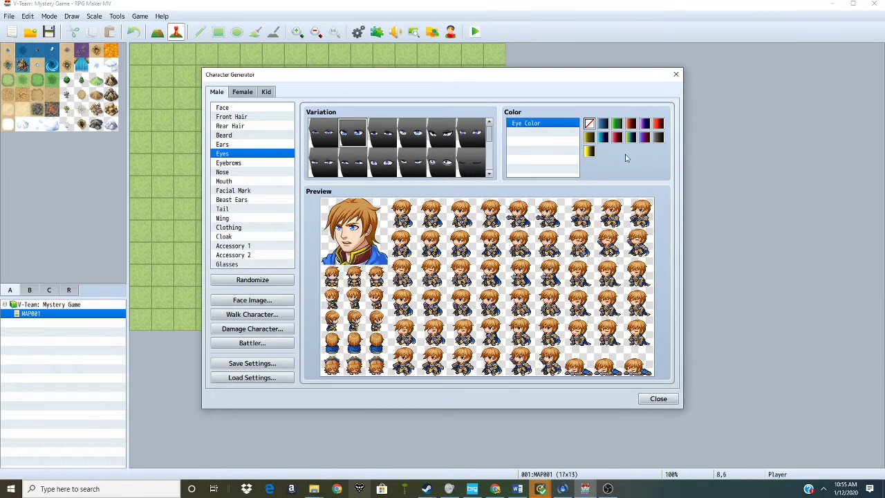
click(630, 123)
- Switch to a kid character and start browsing its front hairstyles
click(267, 92)
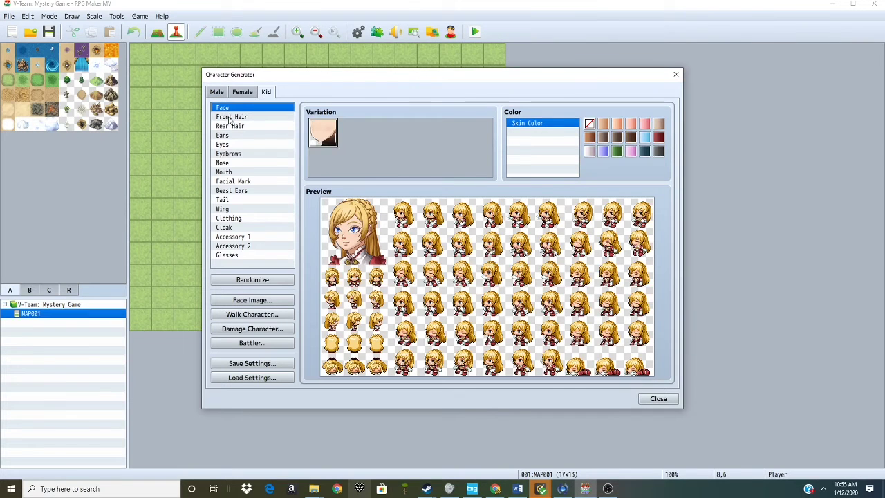
click(231, 116)
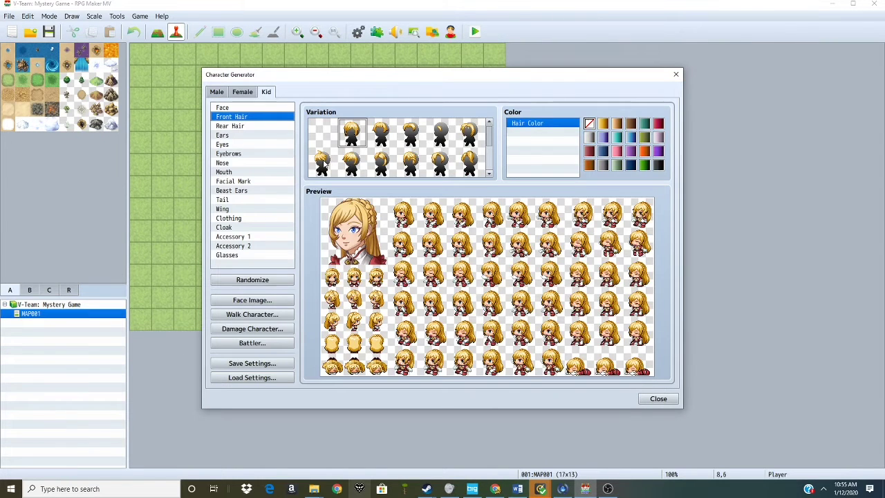
click(468, 131)
scroll(367, 165, down, 1)
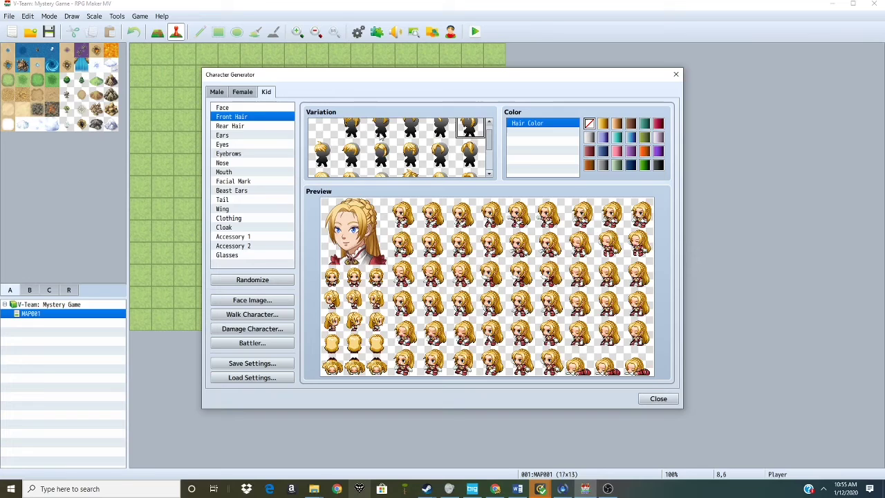
scroll(367, 165, down, 1)
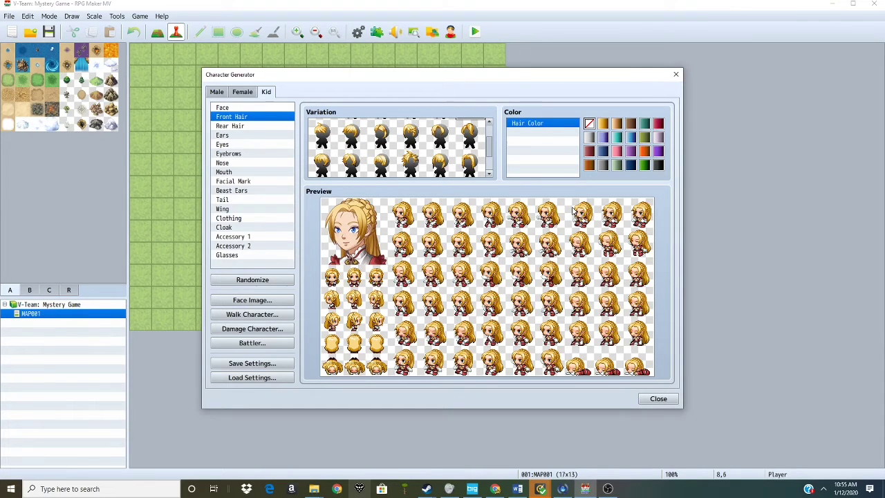
- Settle on the braided front hairstyle and make the kid's hair orange-brown
click(352, 172)
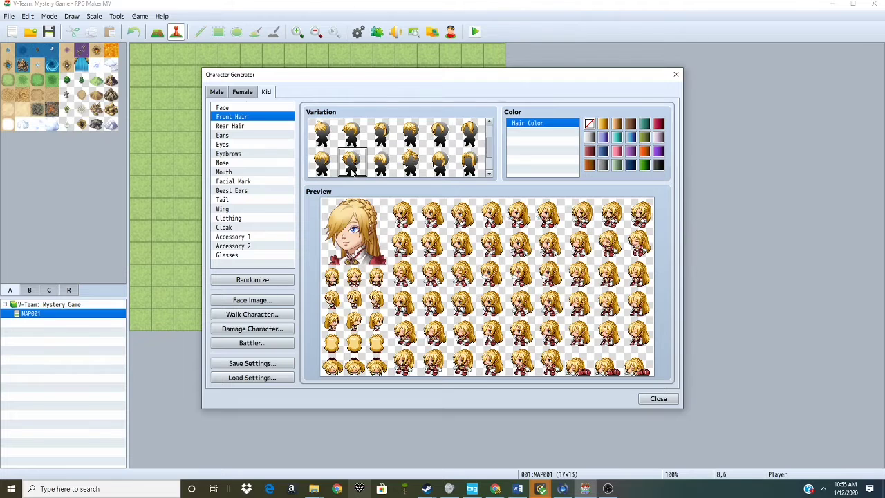
scroll(382, 176, up, 1)
scroll(385, 168, down, 2)
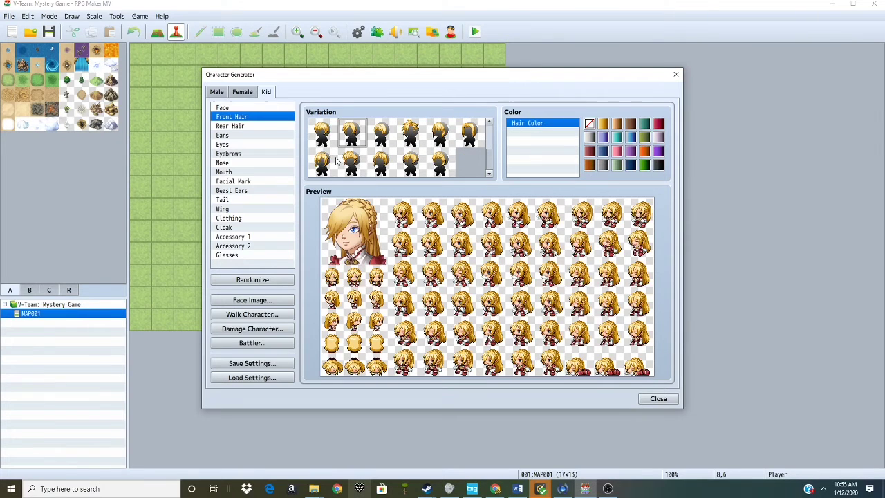
click(435, 160)
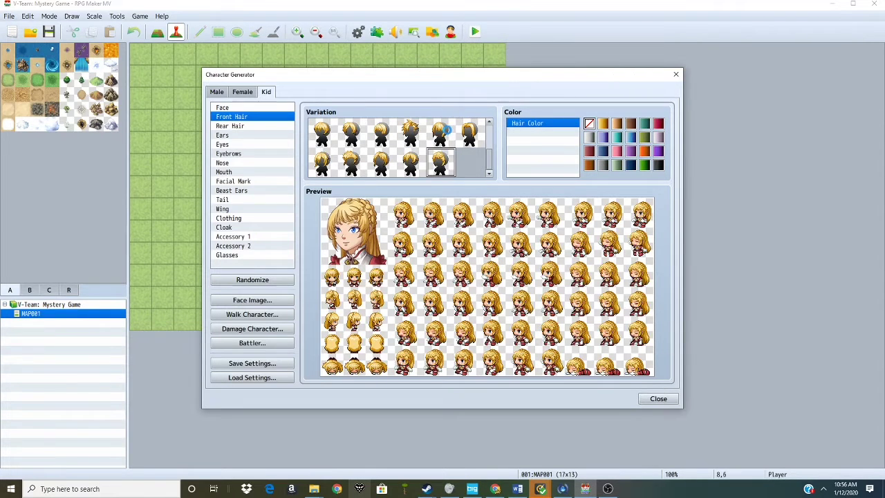
scroll(429, 154, down, 1)
click(410, 140)
scroll(411, 145, up, 2)
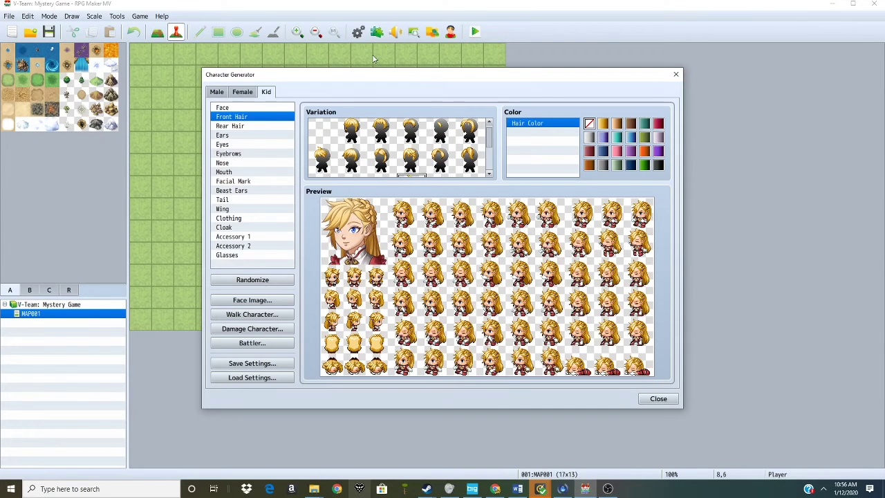
click(353, 160)
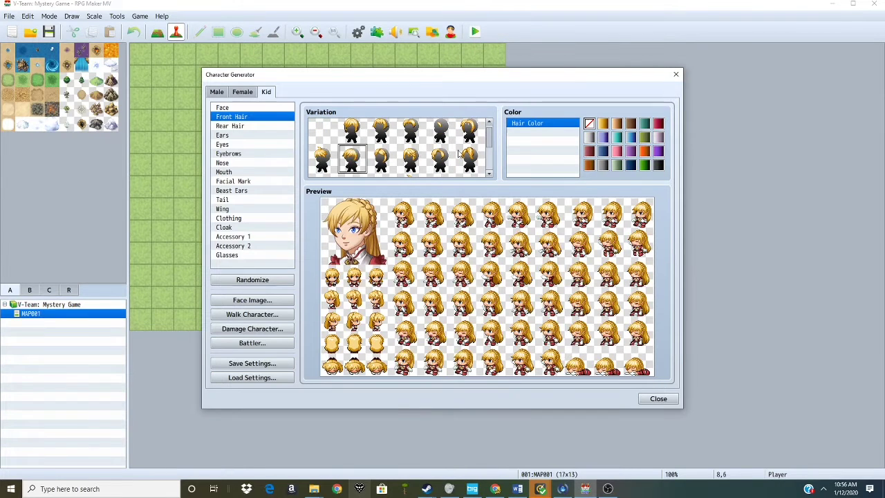
click(589, 164)
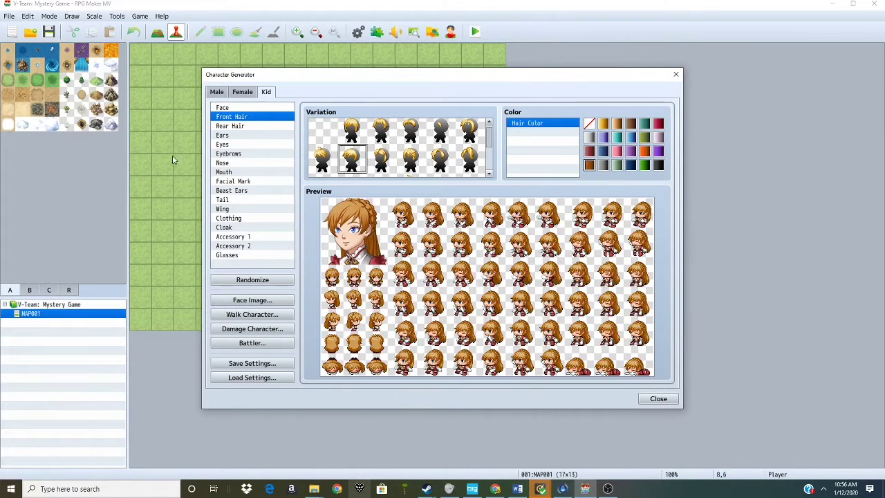
- Give the kid short back hair and reddish-brown eyes
click(251, 126)
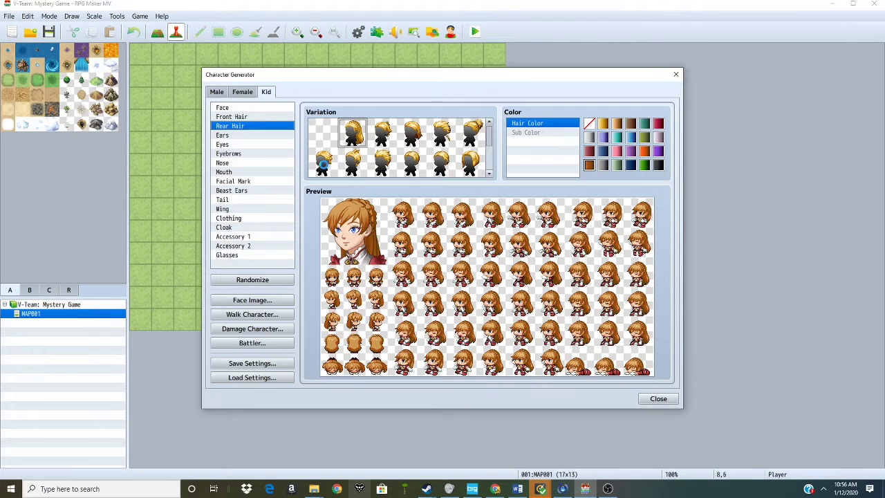
click(324, 164)
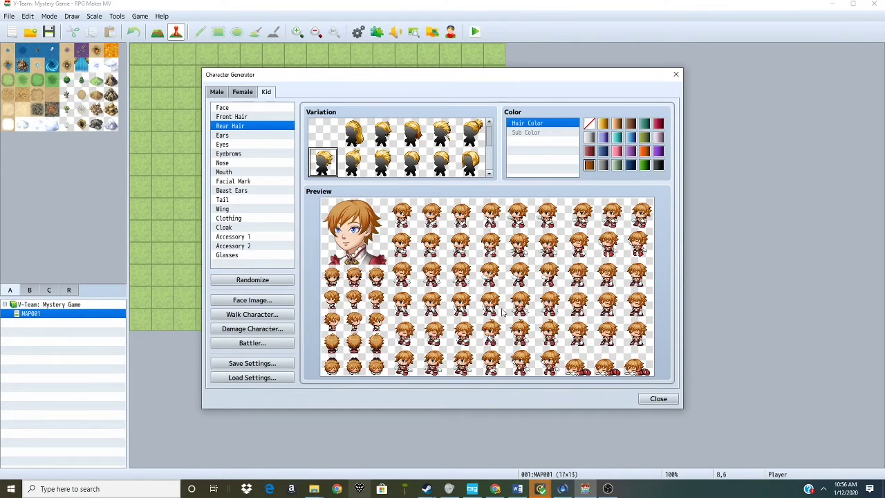
click(273, 144)
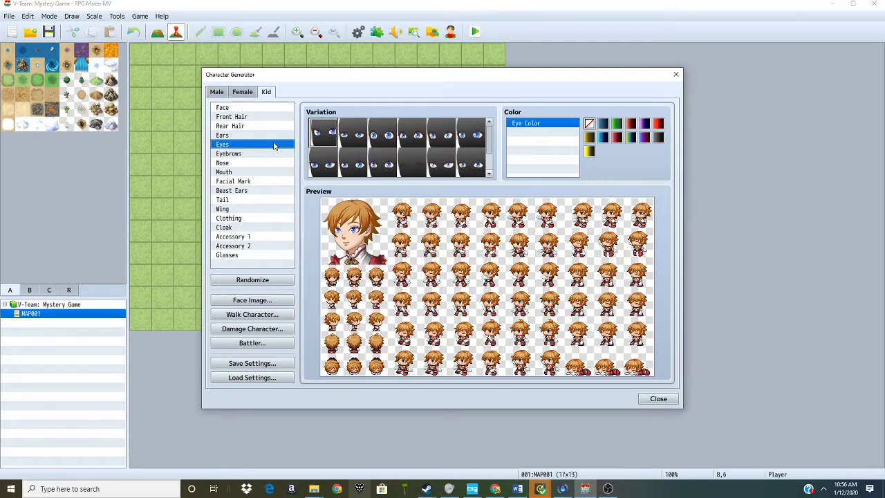
click(631, 123)
- Change the kid's mouth shape, then try a dark facial mark and remove it
click(237, 174)
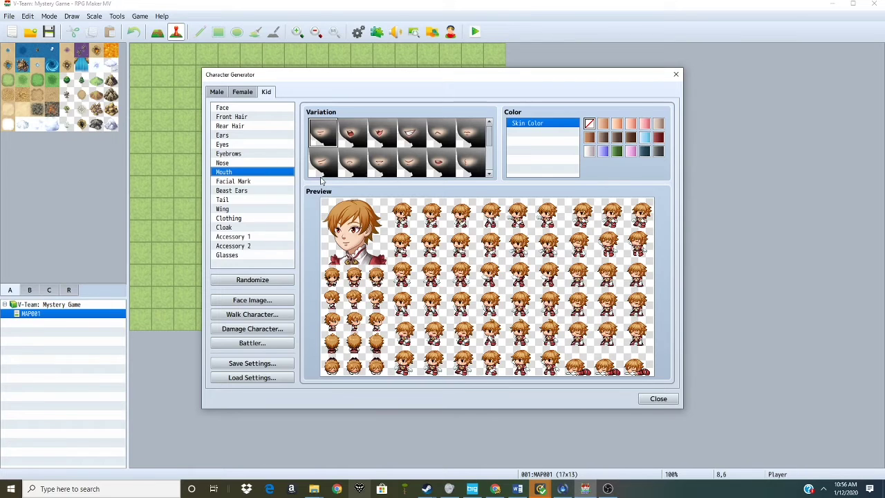
click(321, 171)
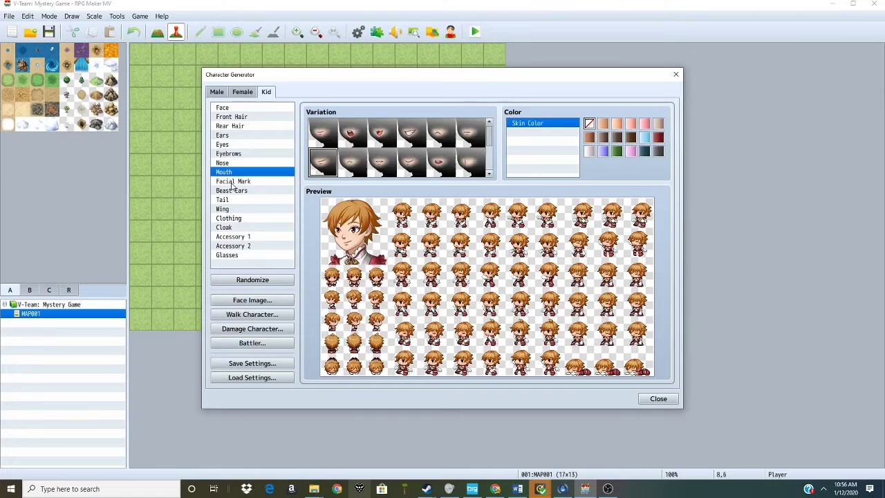
click(232, 182)
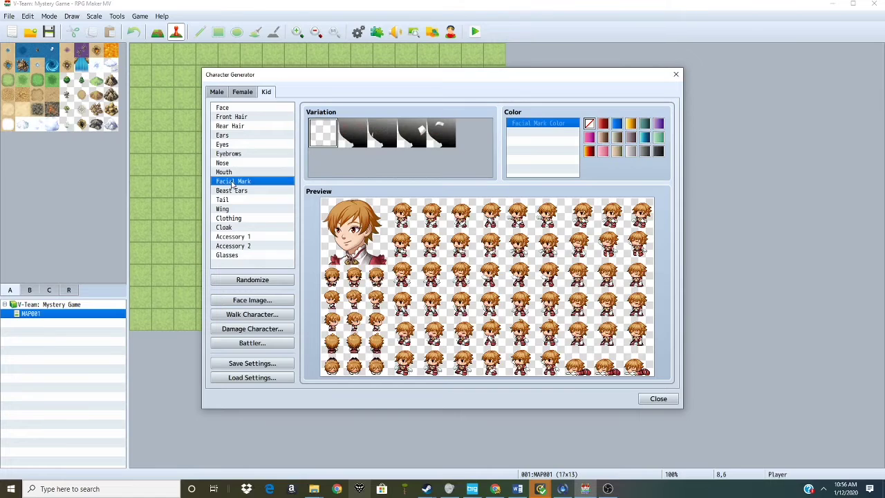
click(349, 130)
click(321, 141)
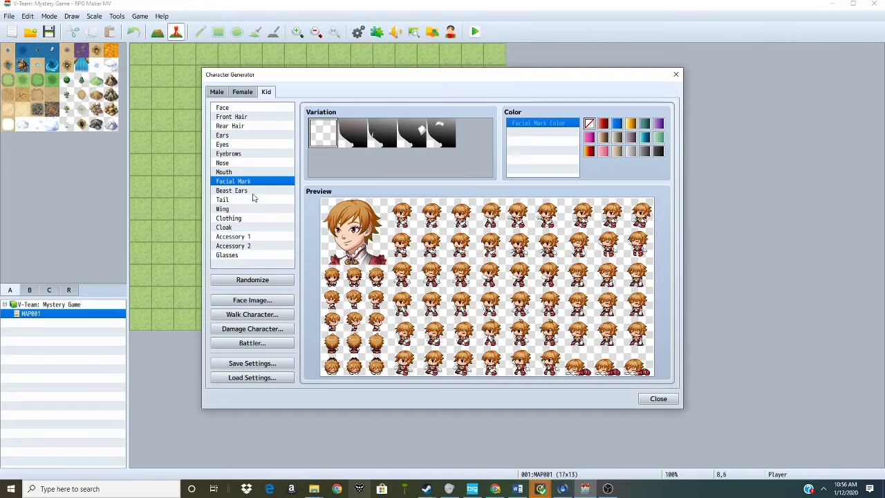
- Try several outfits and dress the kid in the dark navy one
click(244, 218)
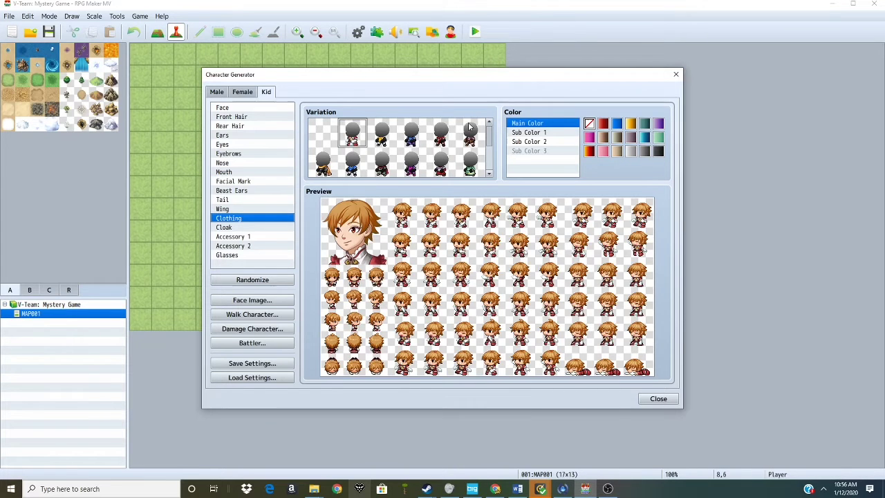
click(447, 133)
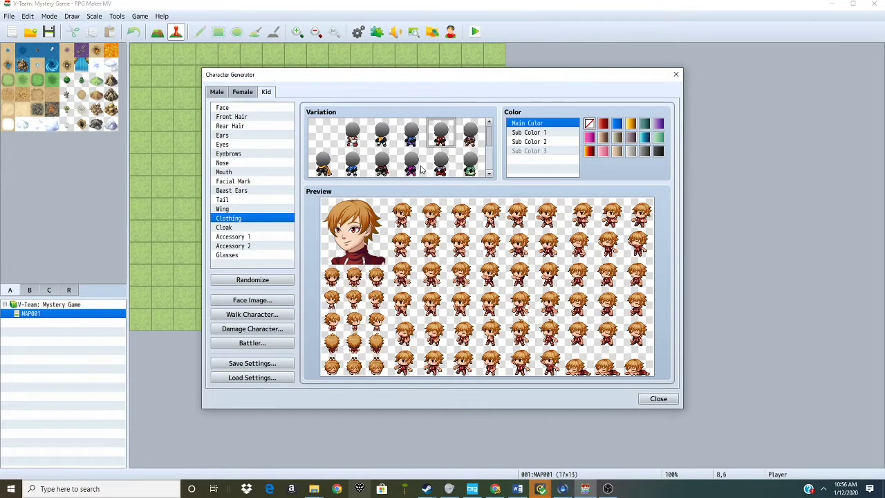
scroll(425, 171, down, 1)
scroll(439, 168, down, 1)
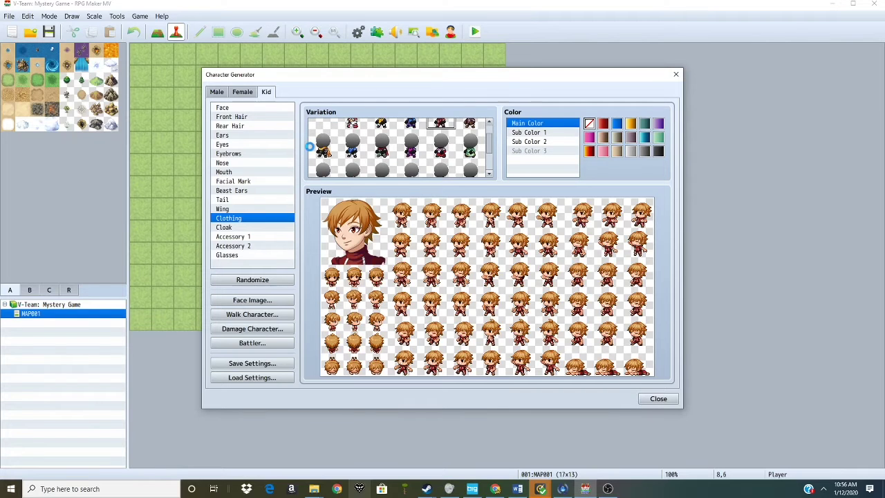
click(318, 148)
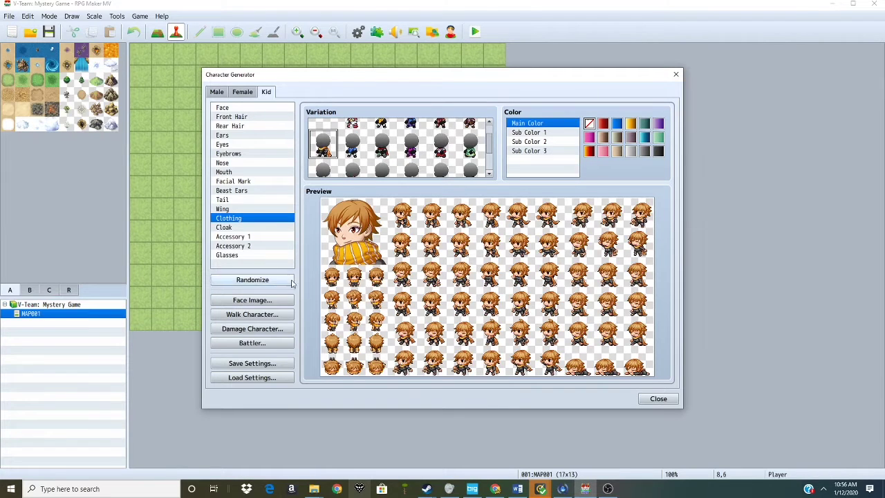
click(454, 146)
scroll(455, 159, down, 1)
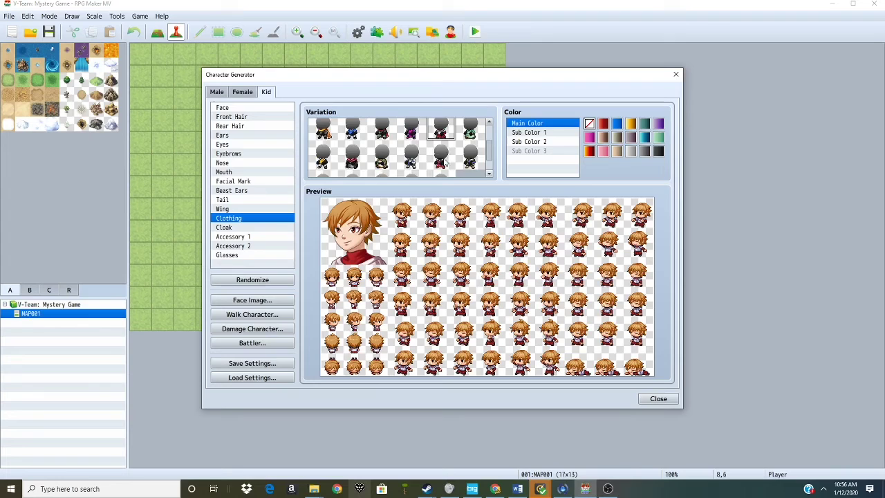
scroll(445, 159, down, 1)
click(409, 163)
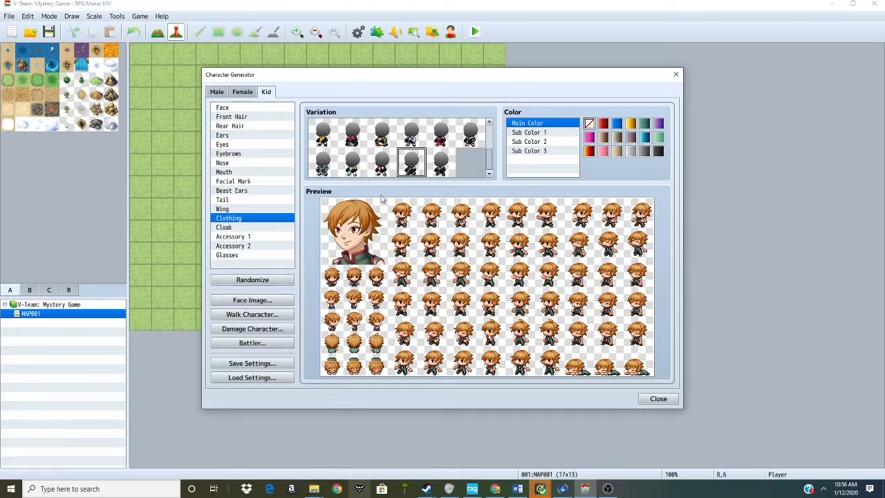
click(352, 163)
click(317, 131)
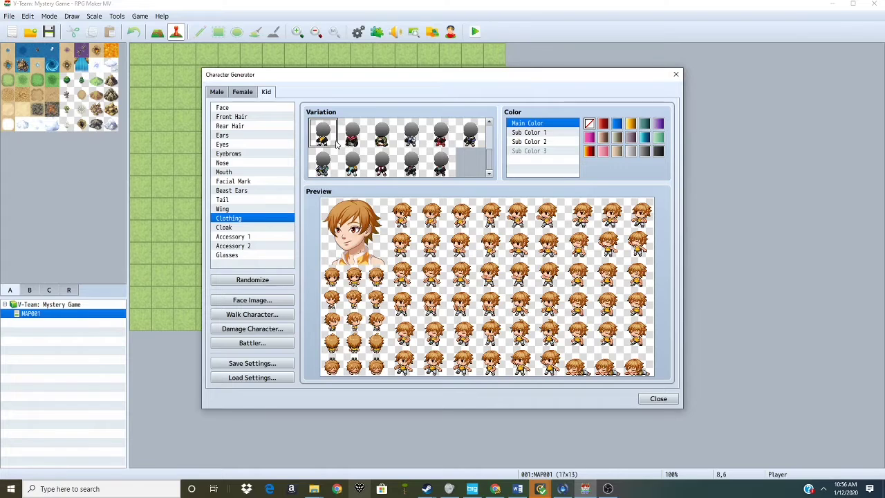
click(412, 141)
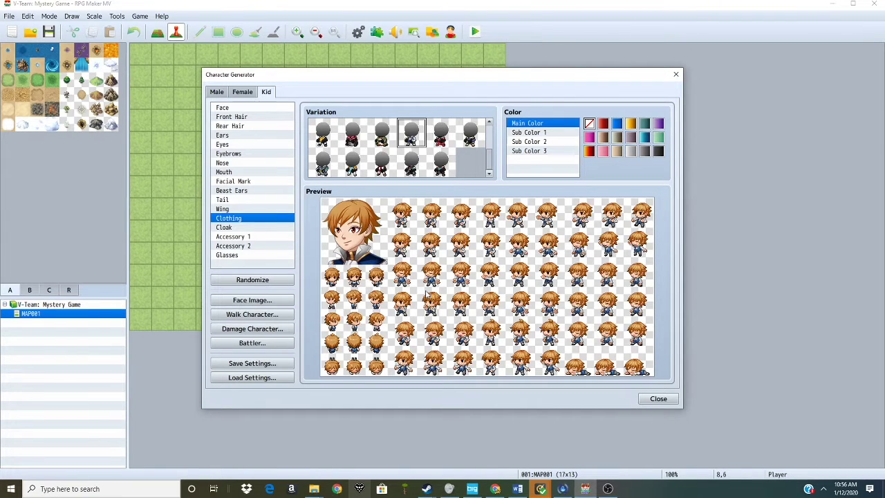
- Change the outfit's main color and make the collar (Sub Color 1) grey
click(591, 150)
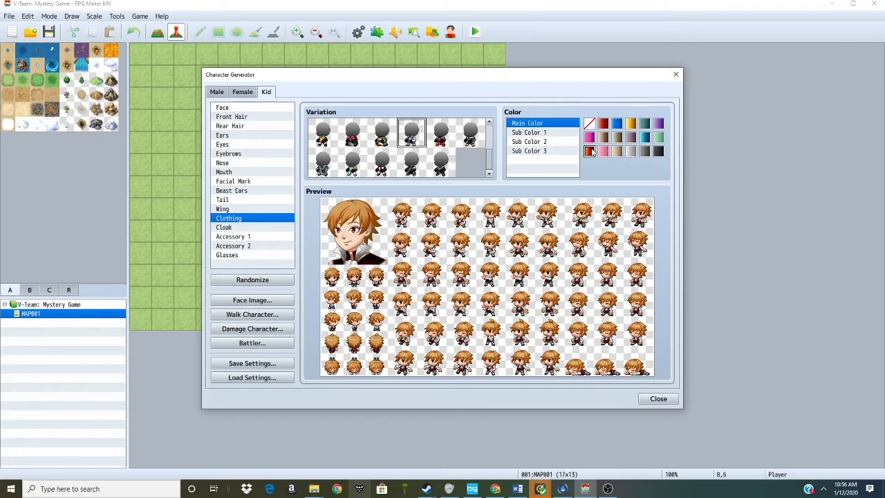
click(531, 133)
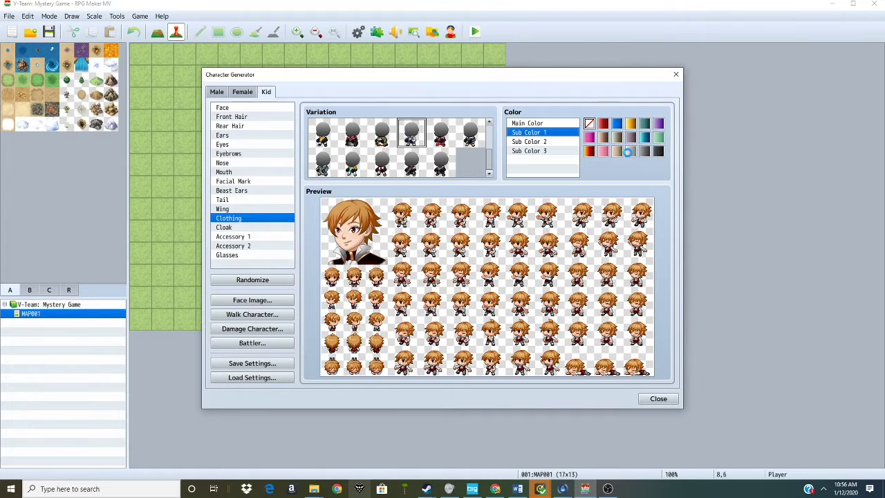
click(630, 153)
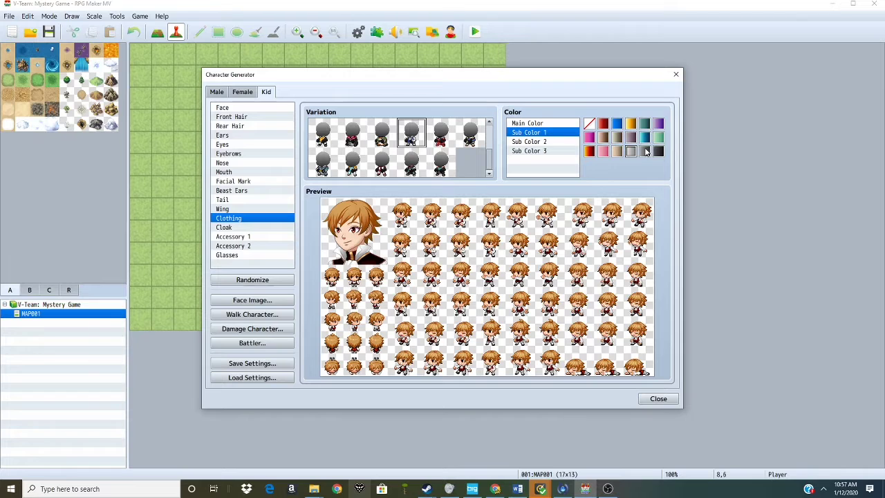
click(644, 152)
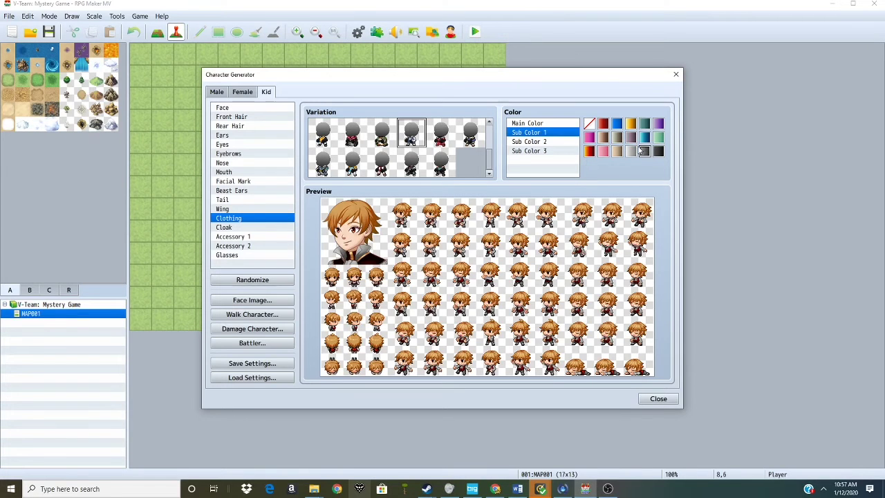
click(617, 138)
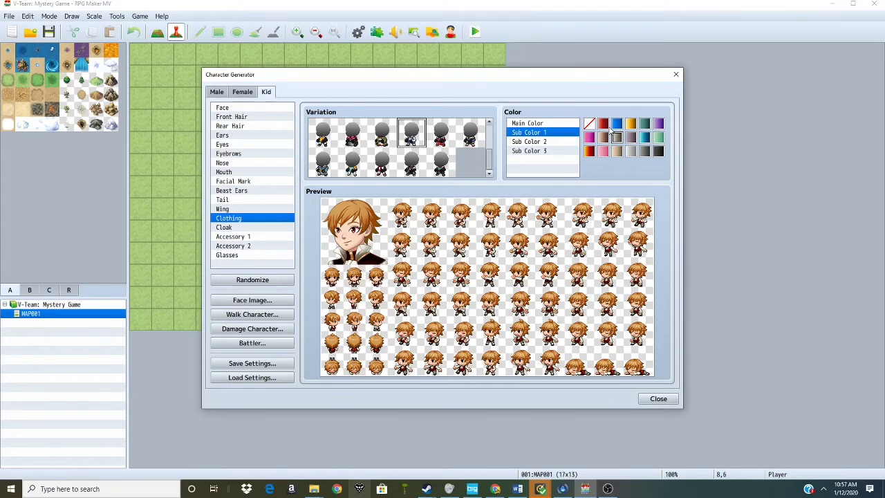
click(590, 125)
click(618, 138)
click(617, 152)
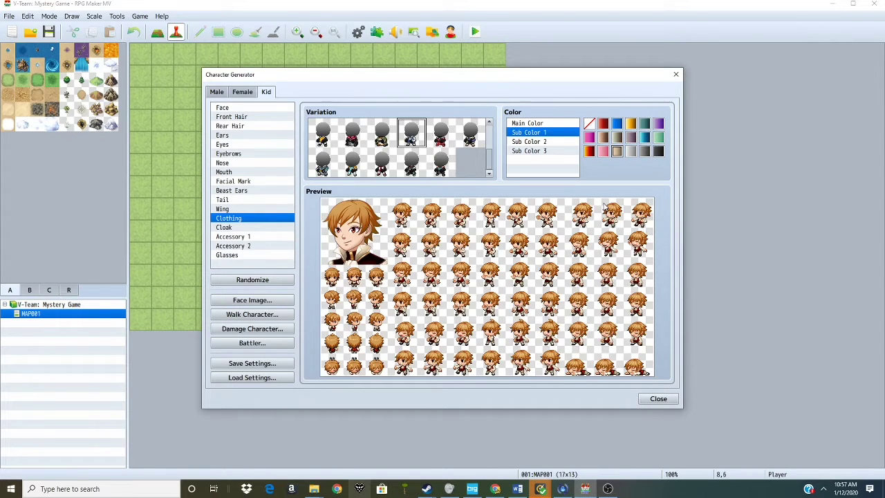
- Make the trim (Sub Color 2) gold and Sub Color 3 dark grey, then open Face Image
click(537, 143)
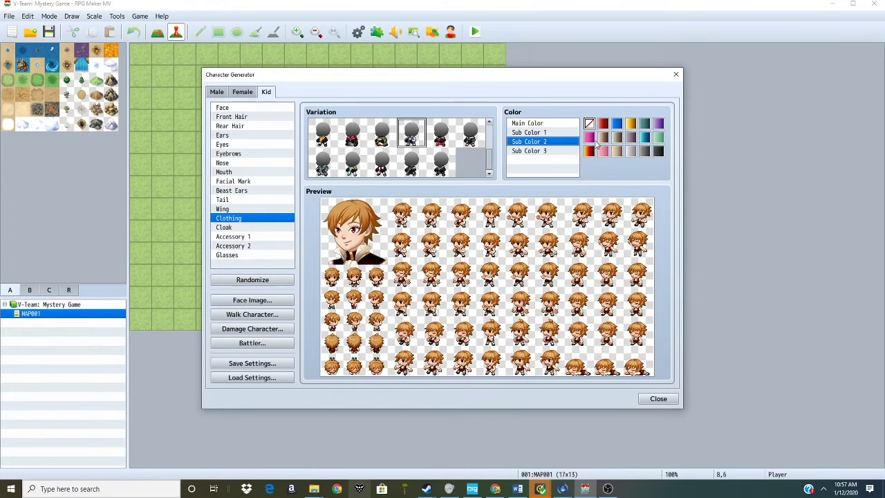
click(601, 138)
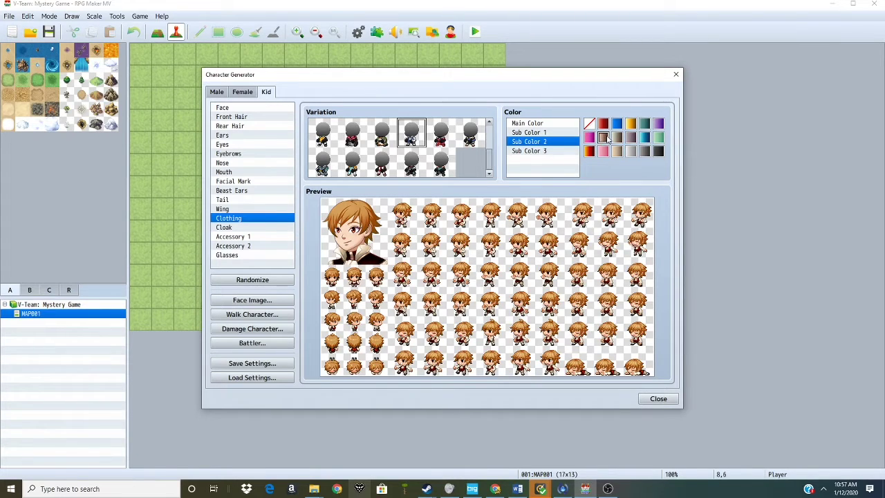
click(631, 124)
click(537, 151)
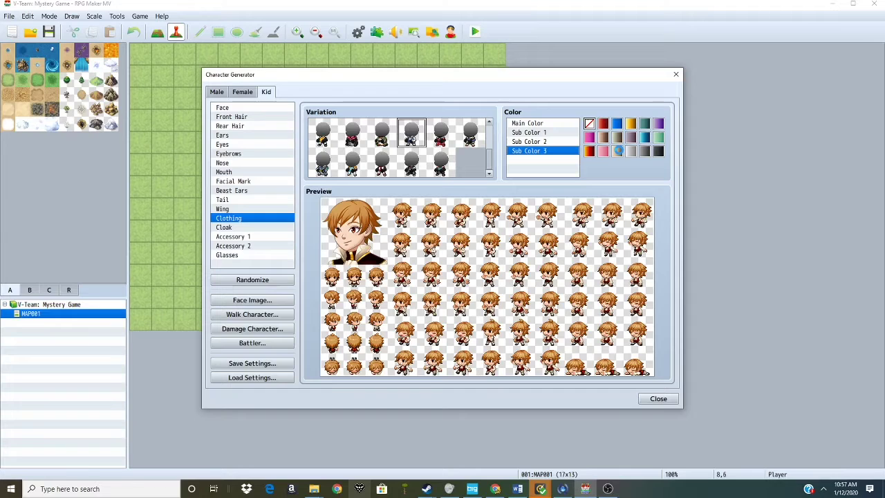
click(630, 152)
click(603, 151)
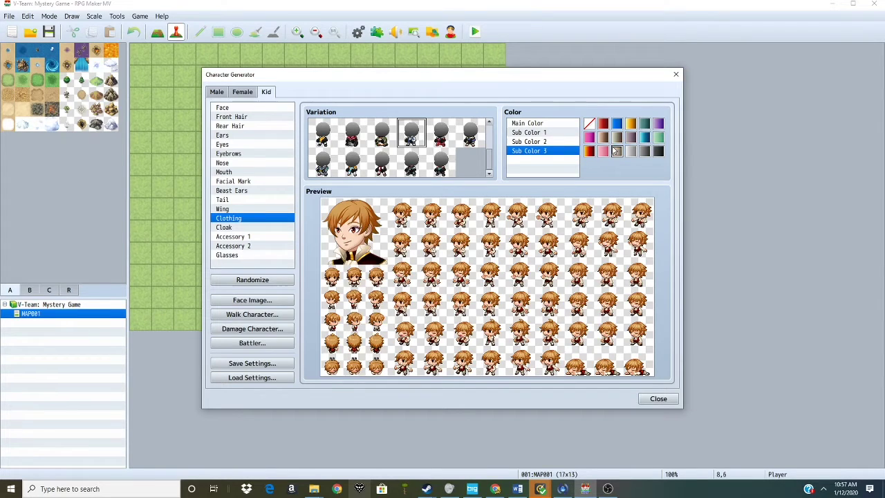
click(589, 123)
click(550, 142)
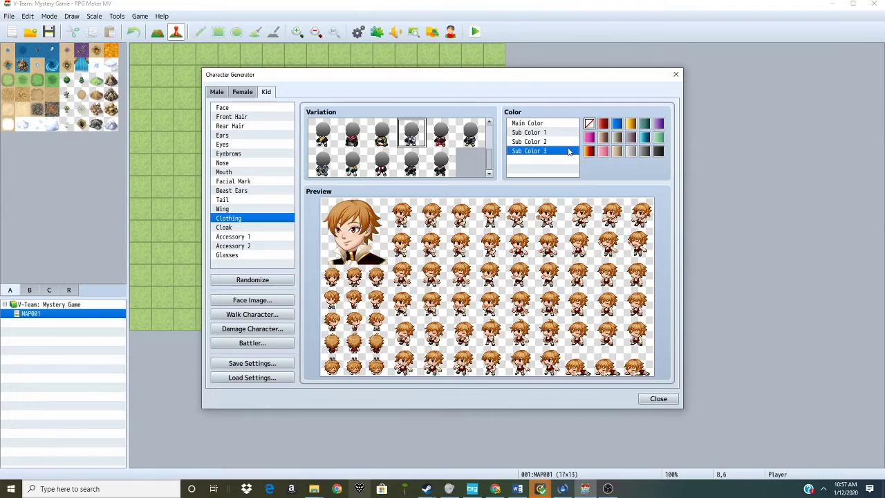
click(629, 151)
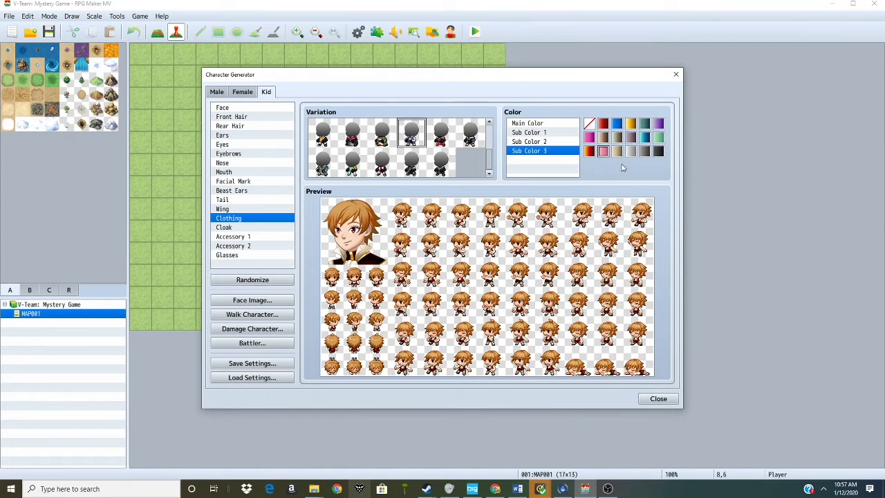
click(660, 150)
click(273, 301)
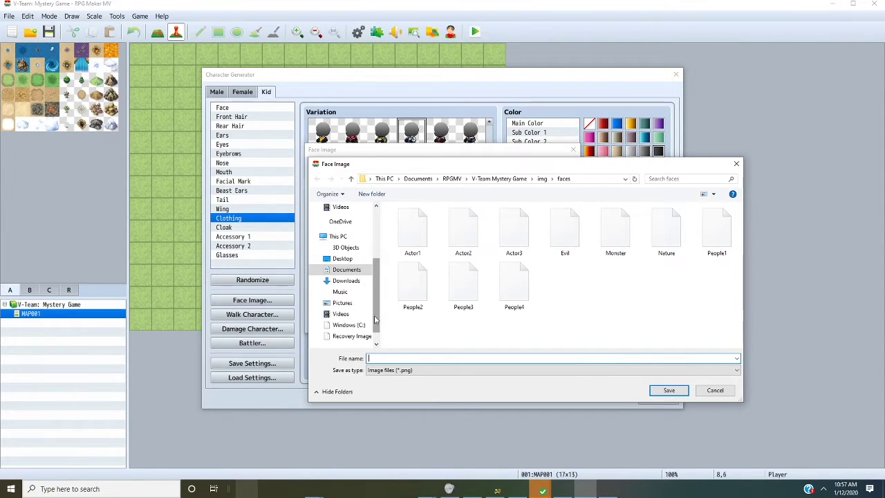
- Cancel the Face Image save window without saving
key(Escape)
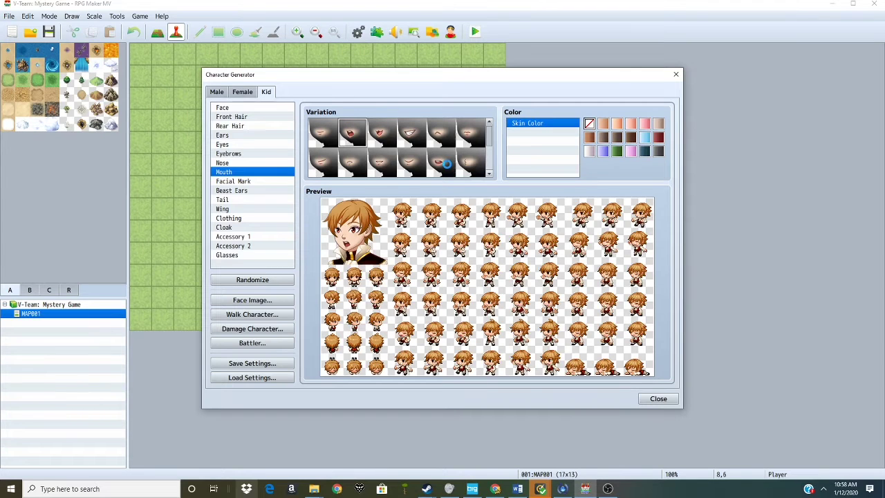
- Import Young Alex.png and export the current face back over that file
click(252, 299)
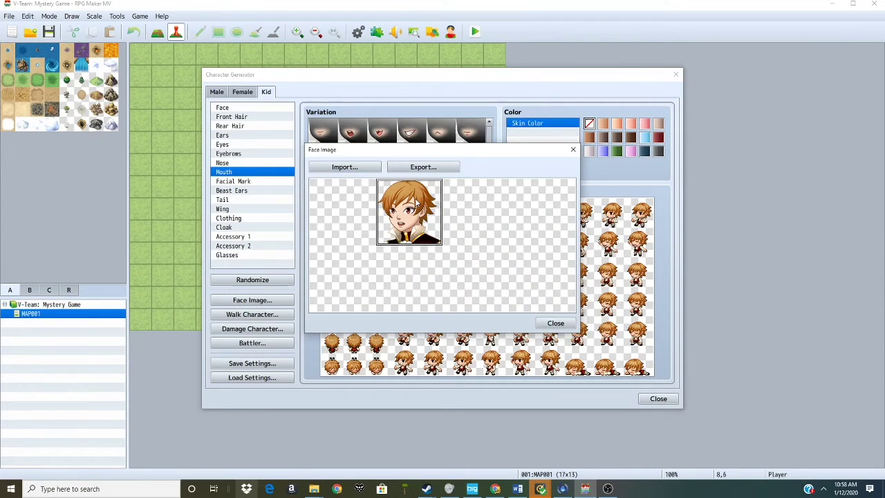
click(351, 168)
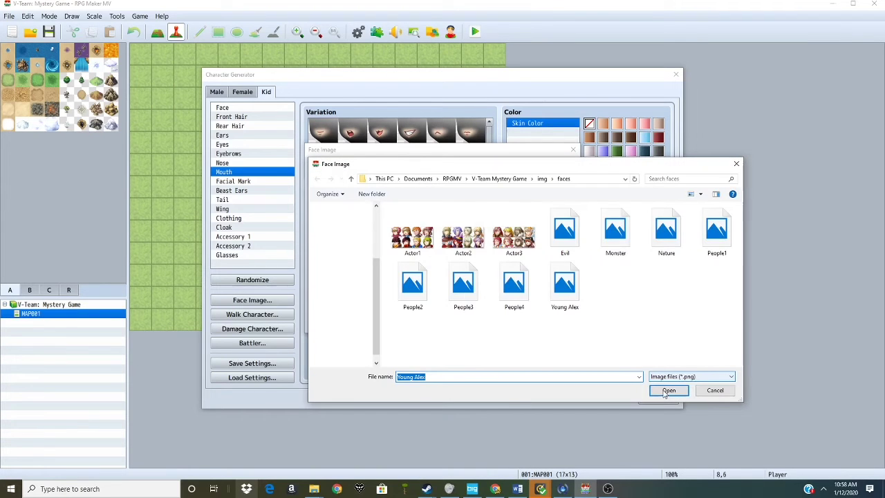
click(664, 392)
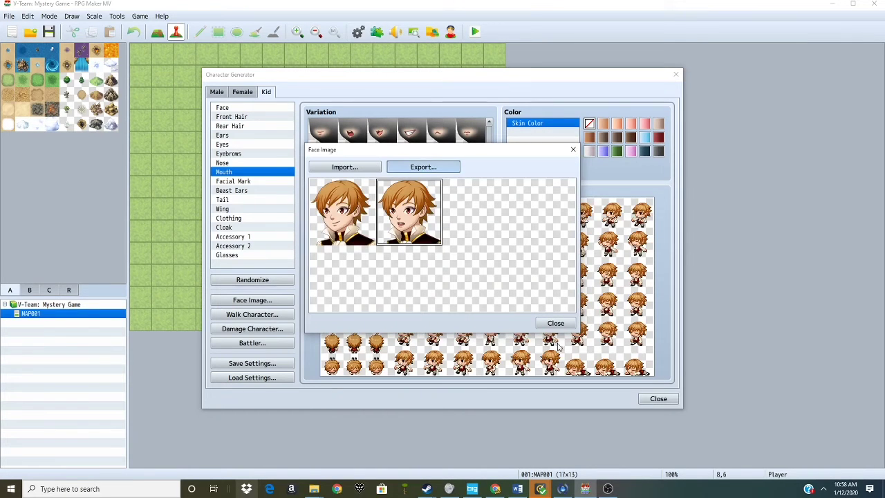
click(423, 166)
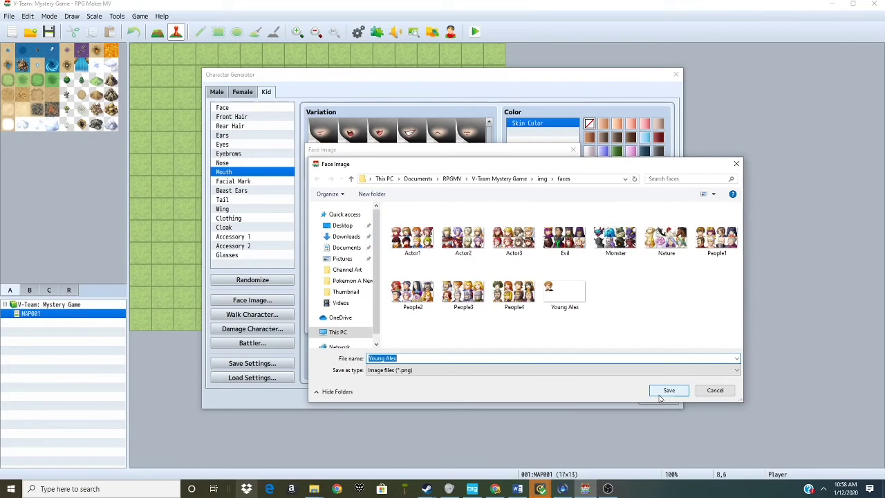
click(669, 392)
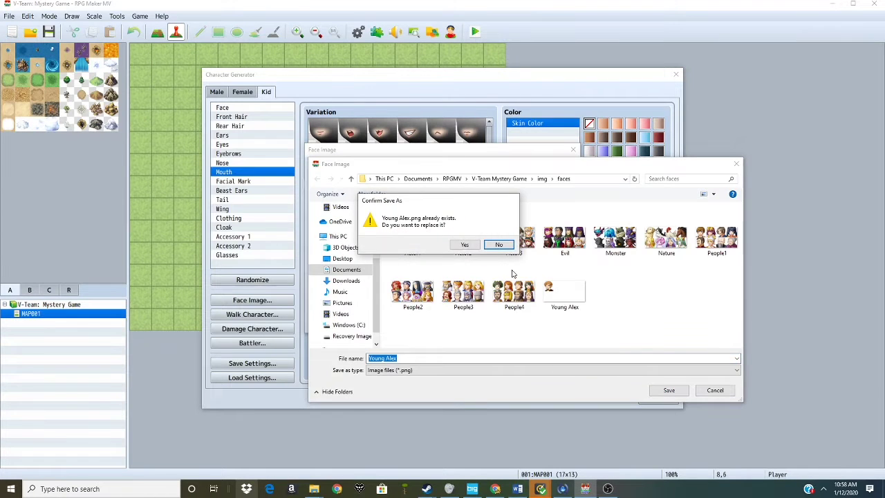
click(464, 244)
click(555, 321)
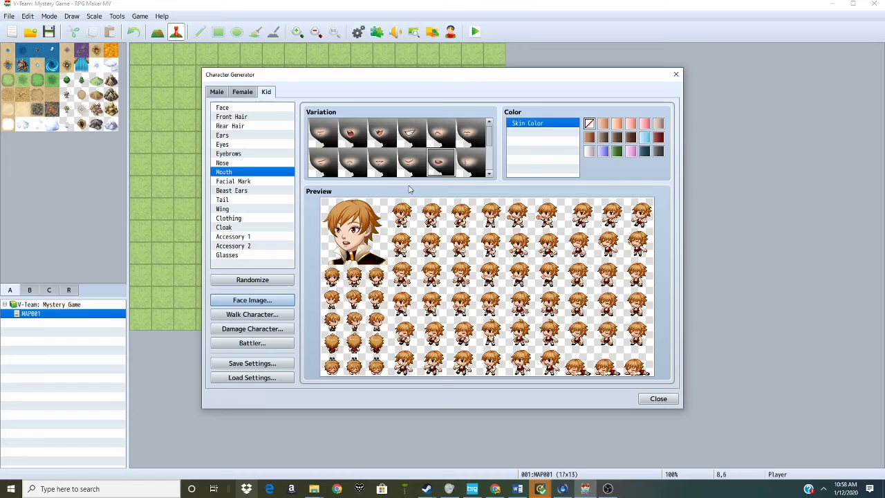
- Browse mouth shapes and settle on a tongue-out mouth
click(410, 134)
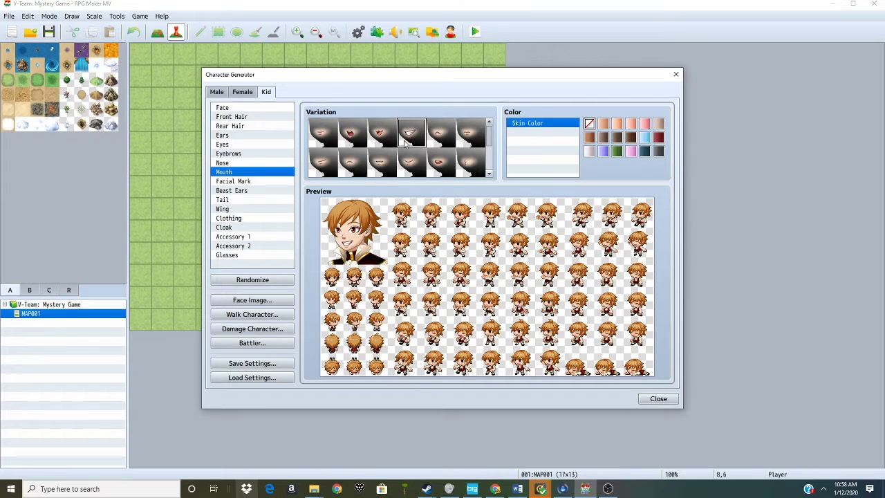
scroll(406, 143, down, 1)
scroll(371, 154, down, 1)
click(377, 140)
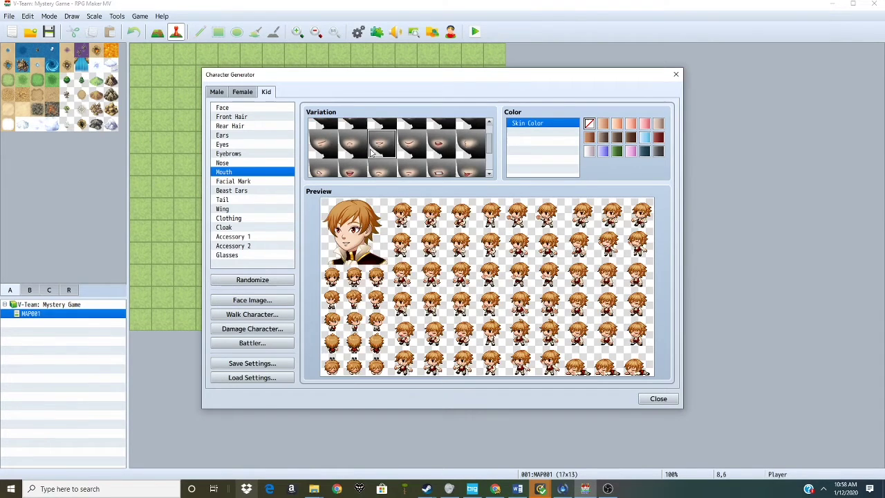
scroll(330, 140, down, 1)
click(347, 149)
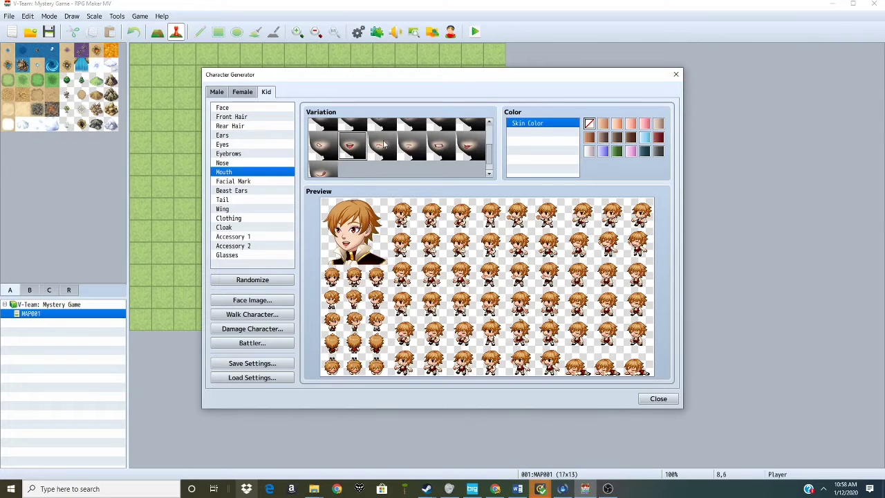
scroll(342, 152, down, 1)
click(330, 170)
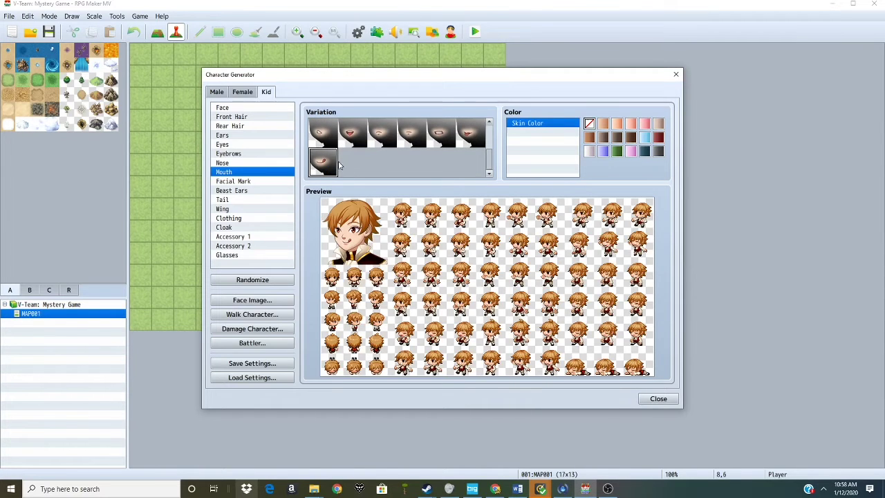
- Add the tongue-out face to the Young Alex face sheet and overwrite it
click(277, 300)
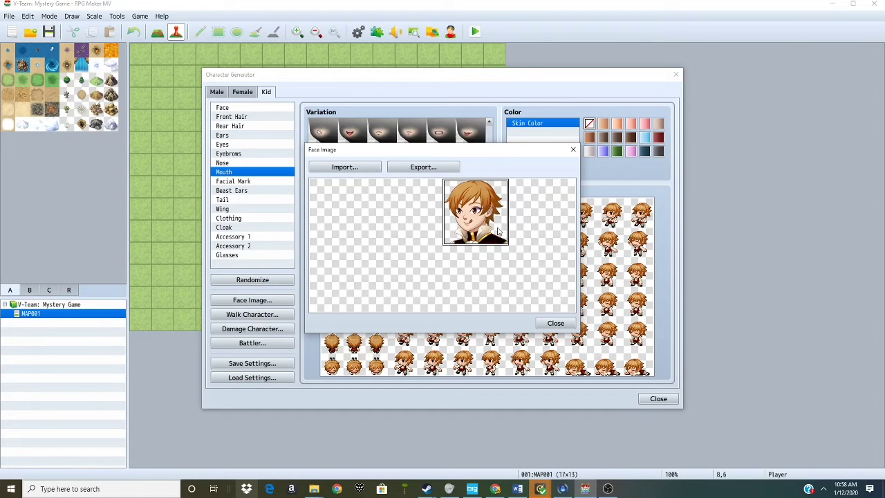
click(355, 167)
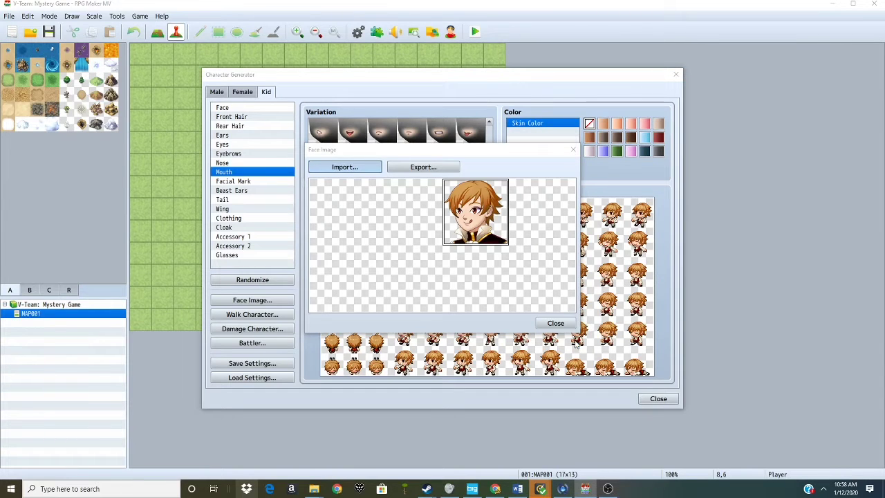
click(667, 389)
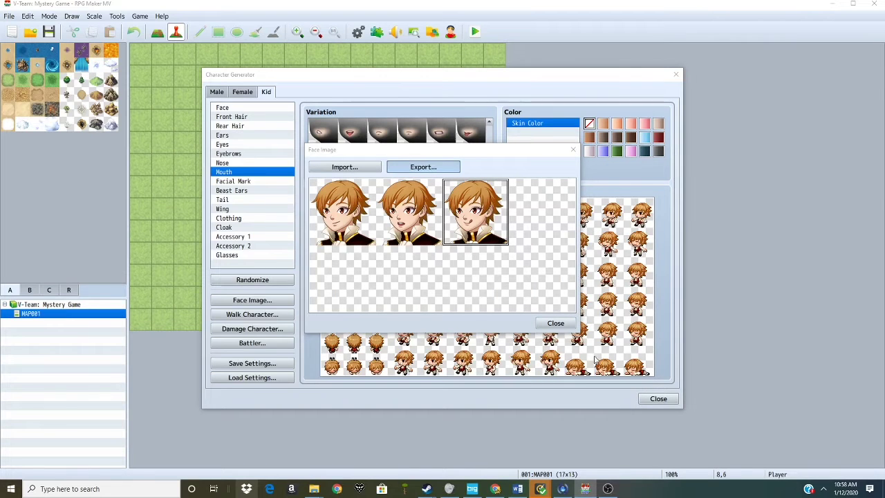
click(668, 391)
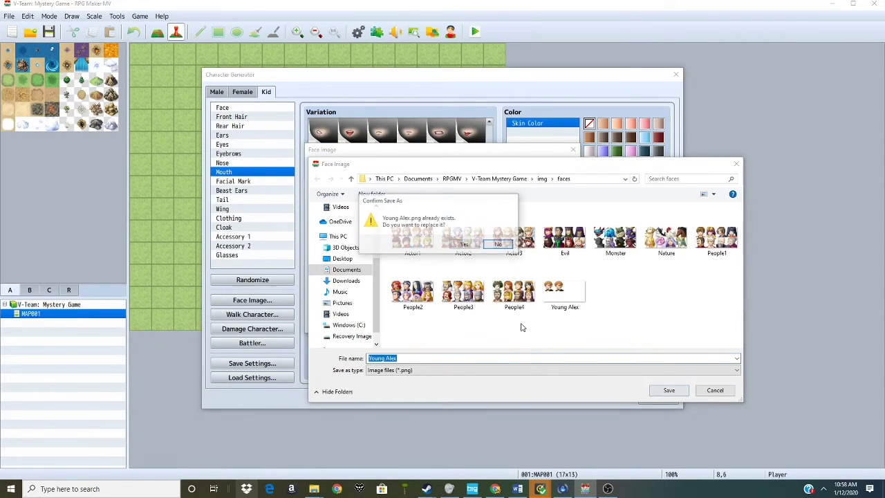
click(465, 245)
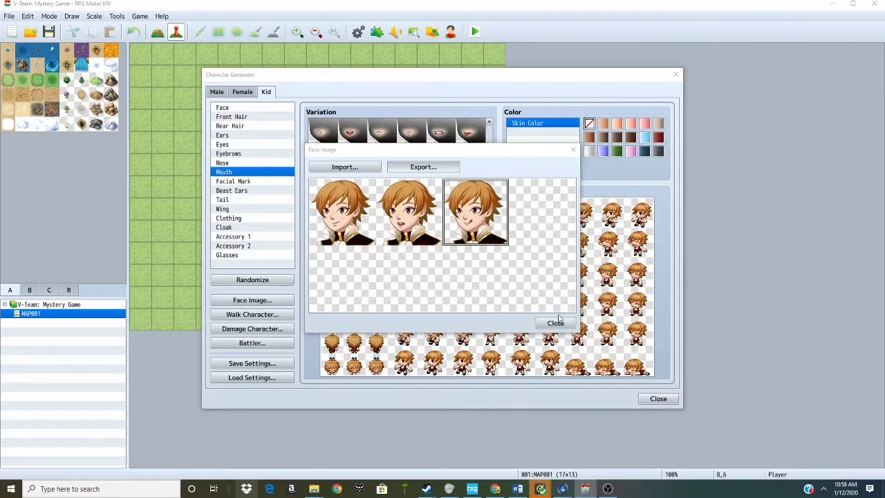
click(554, 323)
- Pick another mouth expression and add that face to Young Alex.png
click(478, 135)
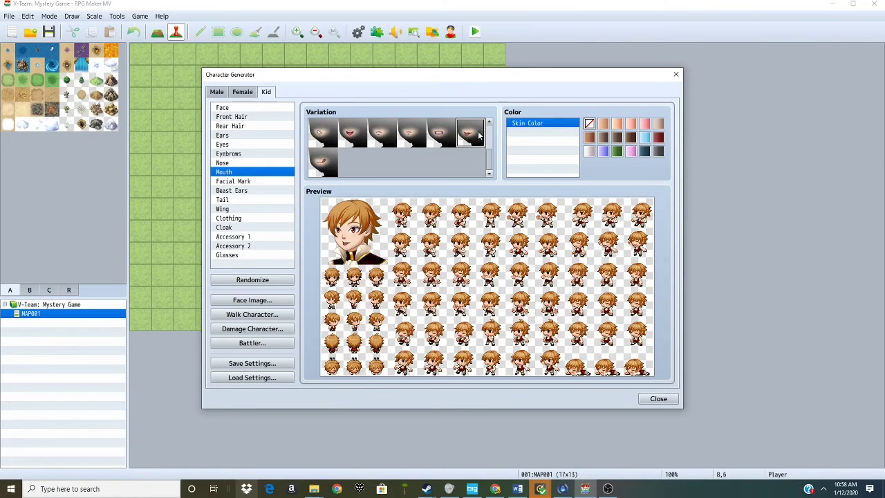
click(252, 300)
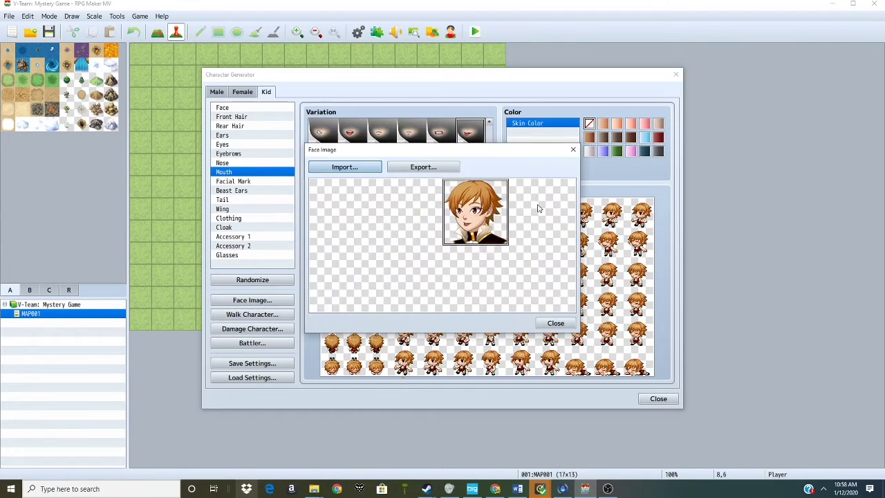
click(339, 166)
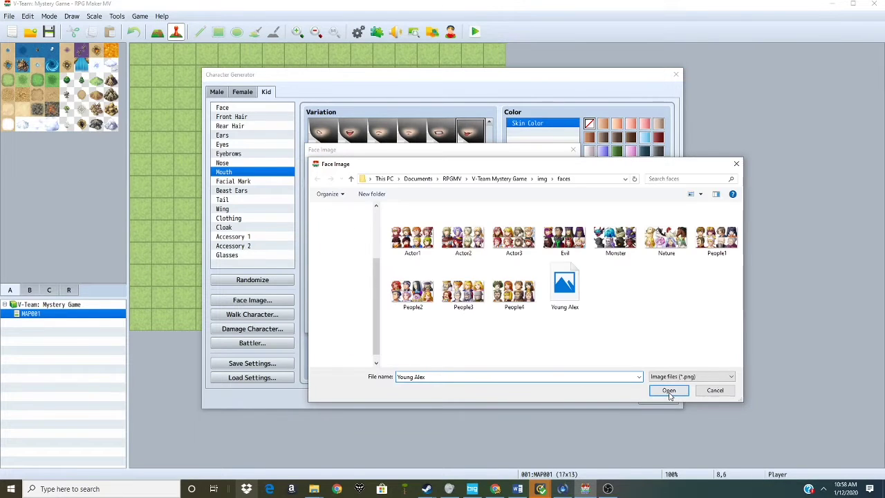
click(668, 391)
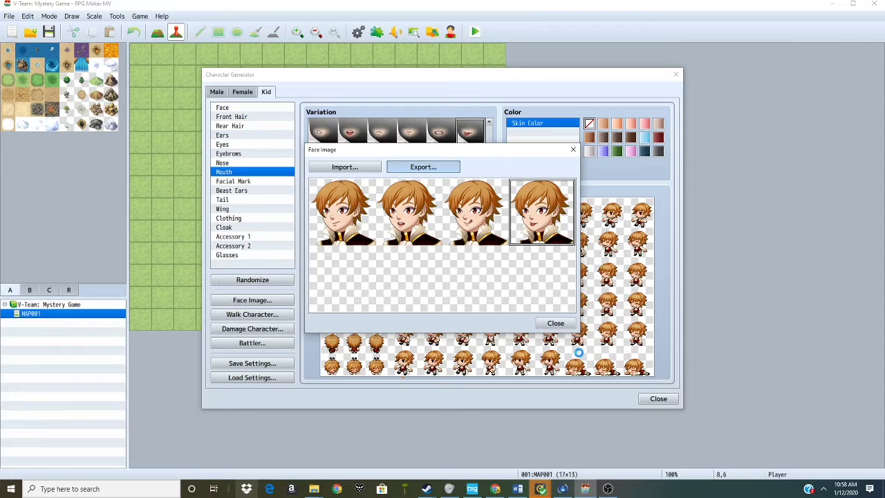
click(425, 169)
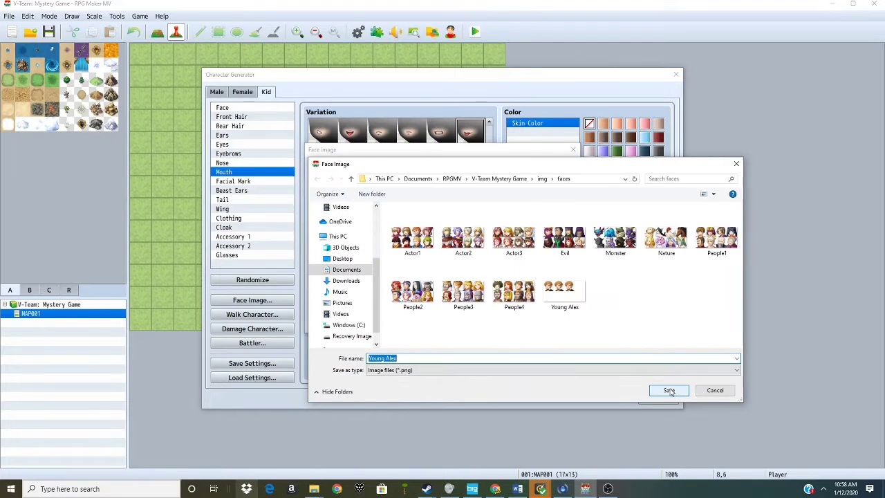
click(669, 391)
click(499, 245)
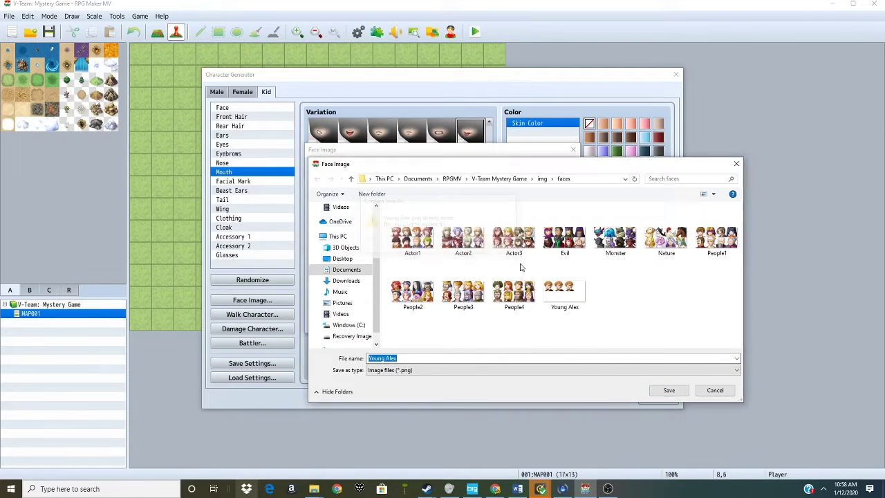
click(555, 326)
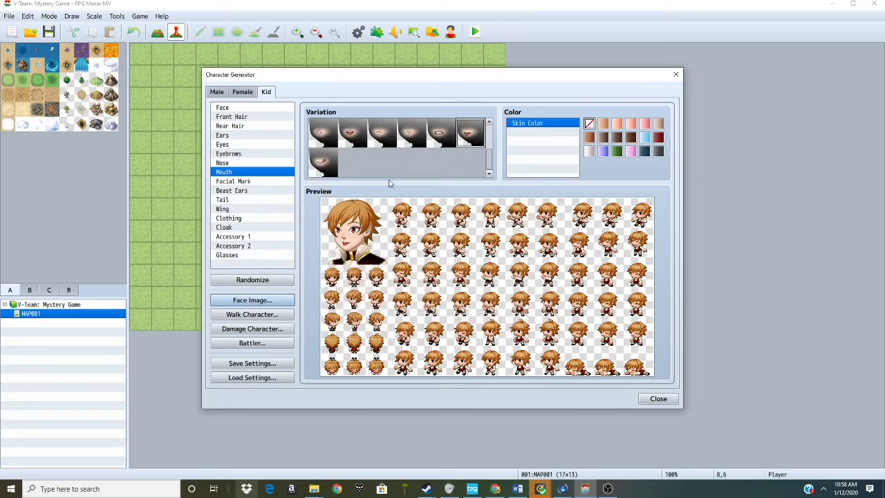
- Add a face with the third mouth expression to the Young Alex sheet
click(379, 142)
click(287, 300)
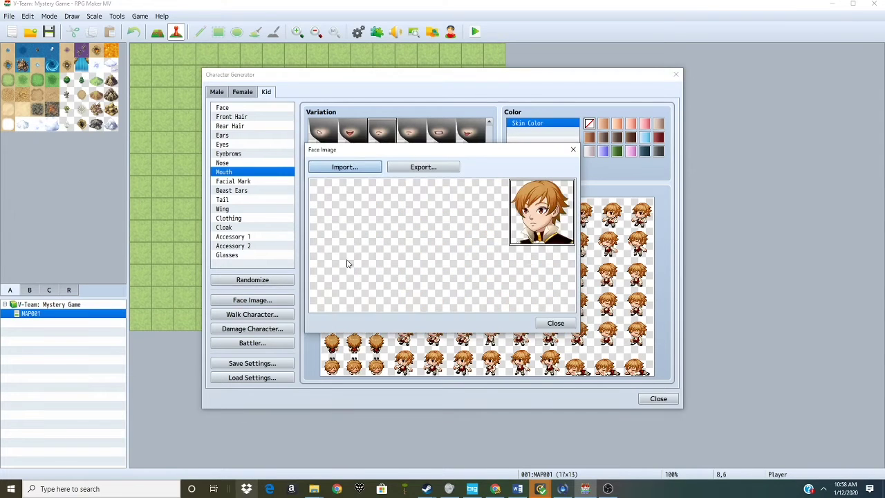
click(341, 166)
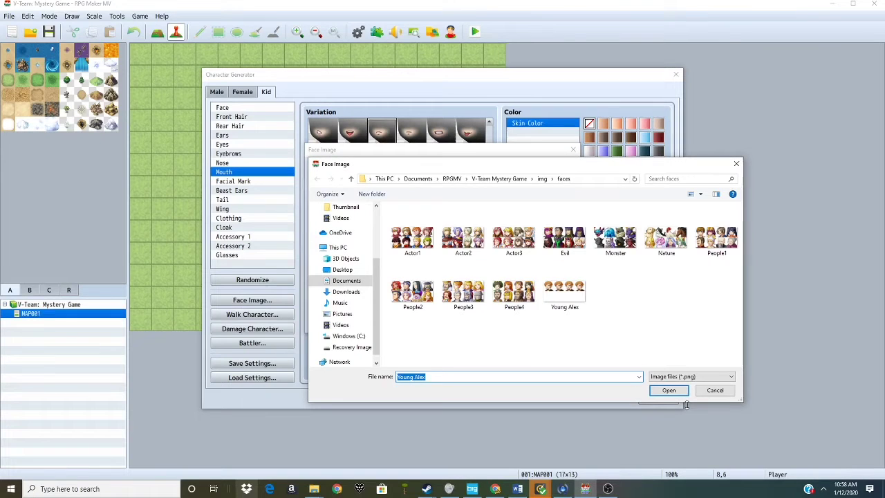
click(665, 391)
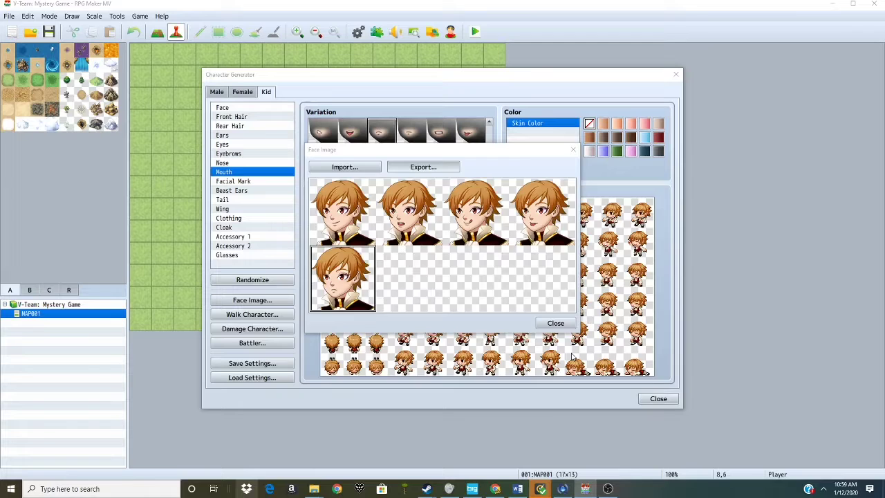
click(423, 166)
click(660, 392)
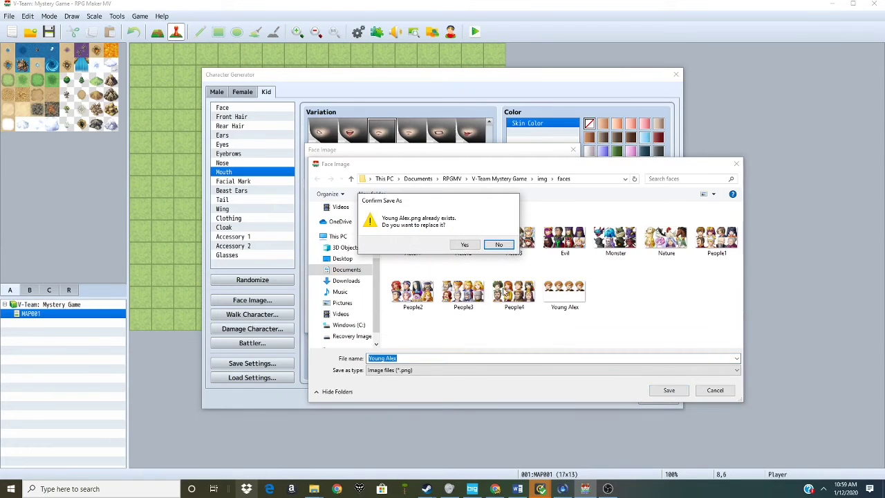
click(505, 246)
click(555, 323)
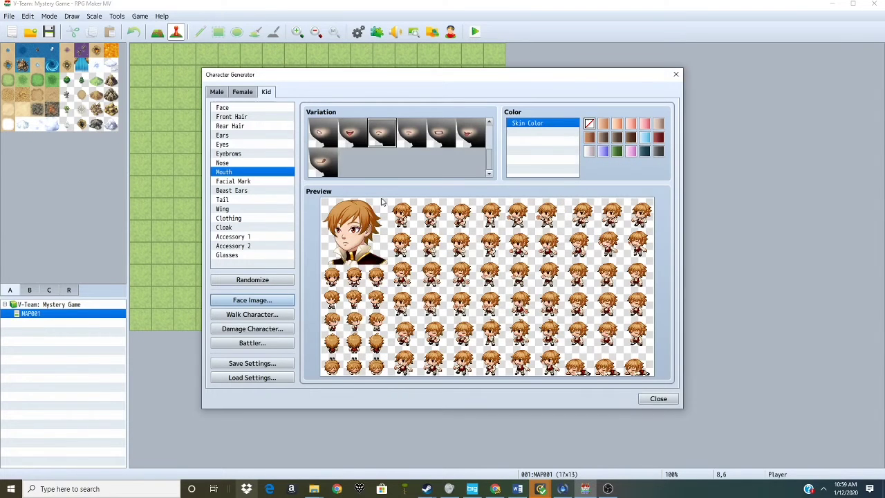
- Add a face with the fourth mouth expression to the Young Alex sheet
click(406, 135)
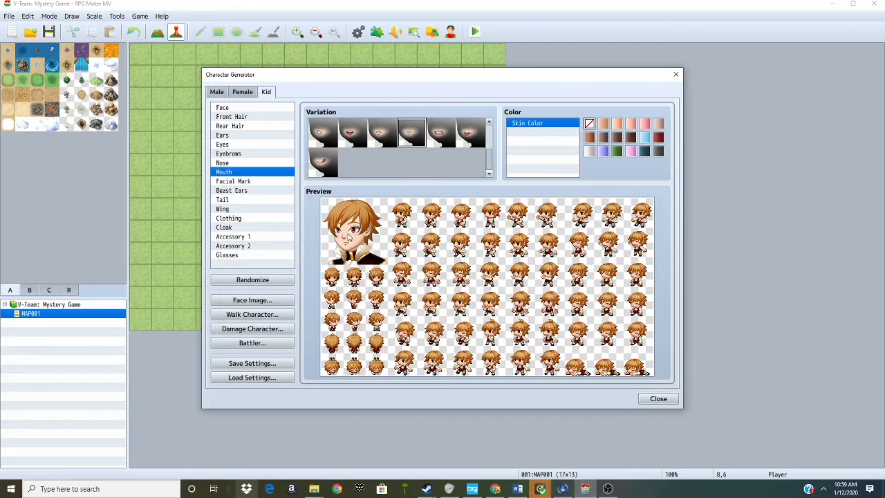
click(252, 300)
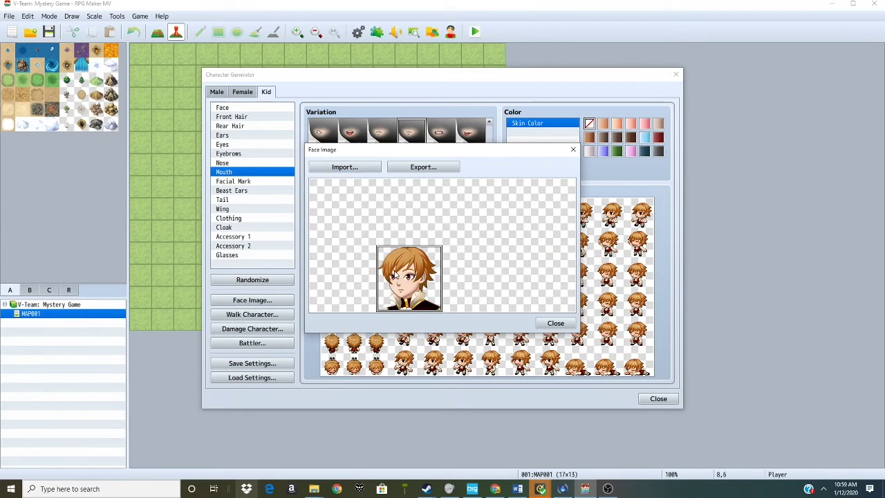
click(359, 166)
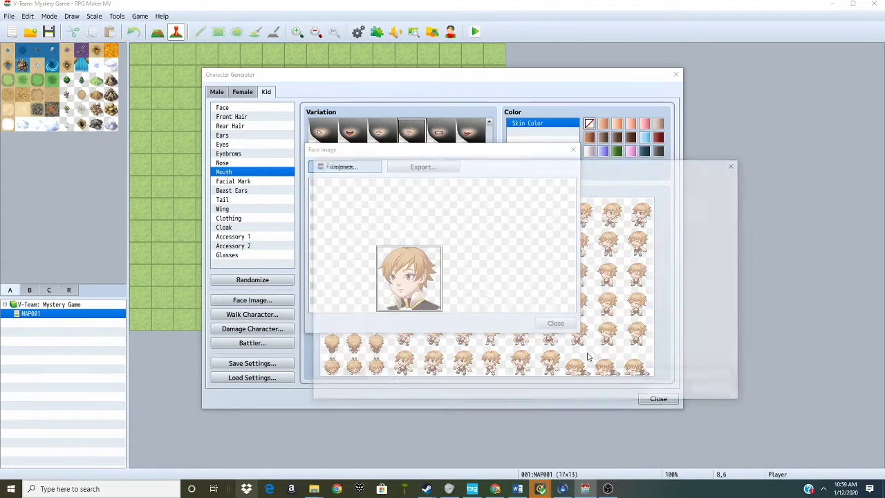
click(664, 389)
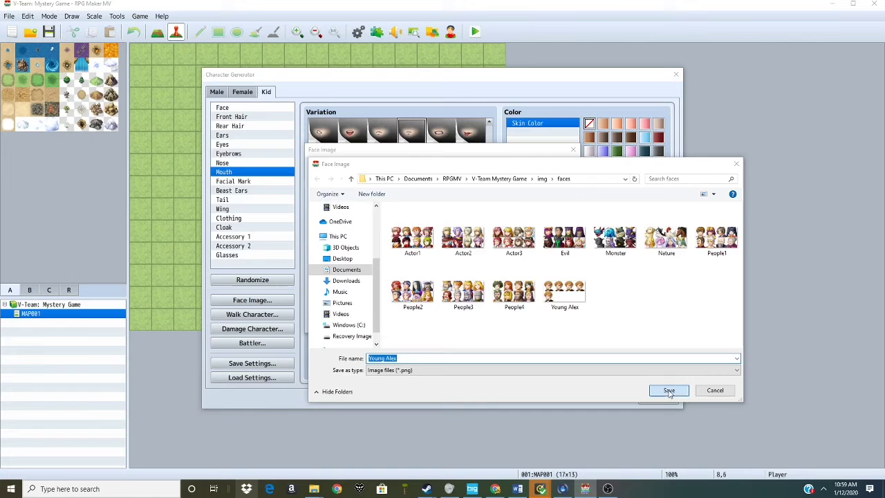
click(669, 390)
click(464, 244)
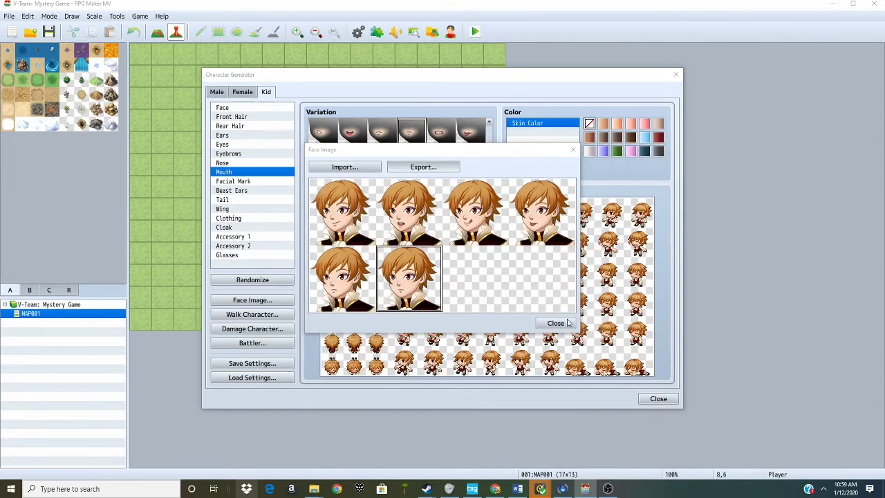
click(566, 326)
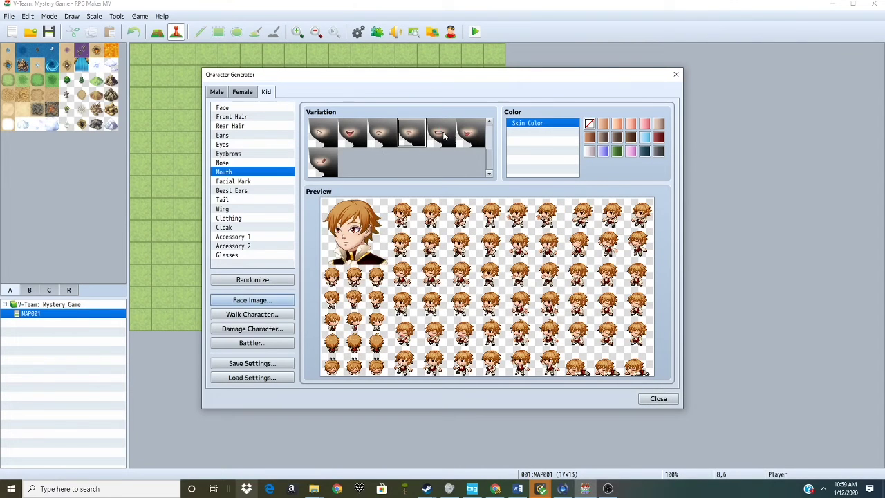
- Try a gritted-teeth mouth, then back out of importing the face sheet
click(444, 136)
click(260, 298)
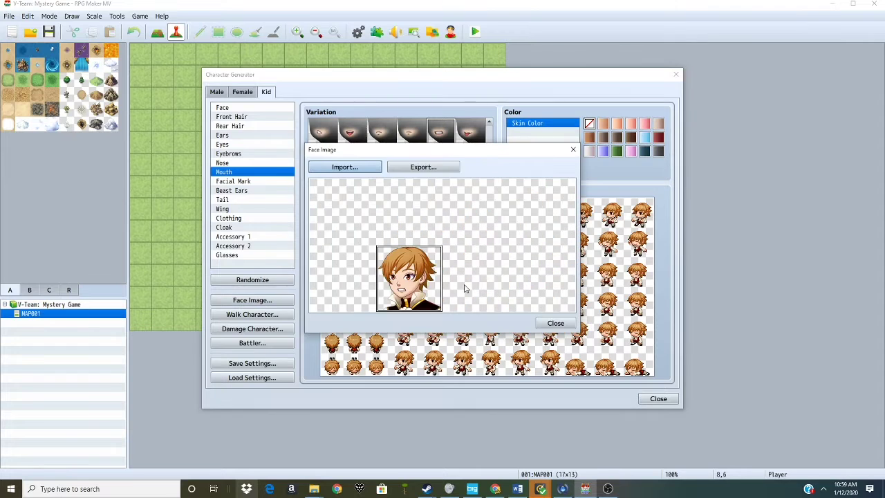
click(335, 169)
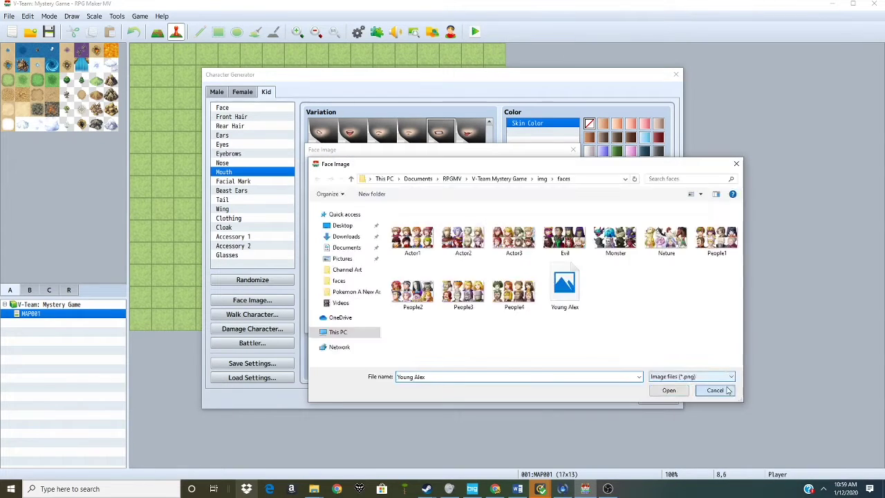
click(776, 444)
click(555, 322)
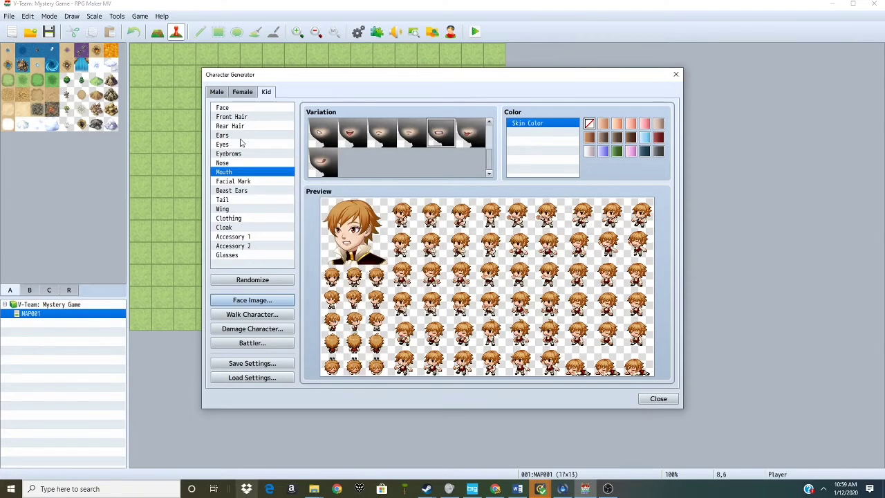
- Give the kid the fourth eyebrow style and save that face into Young Alex.png
click(222, 145)
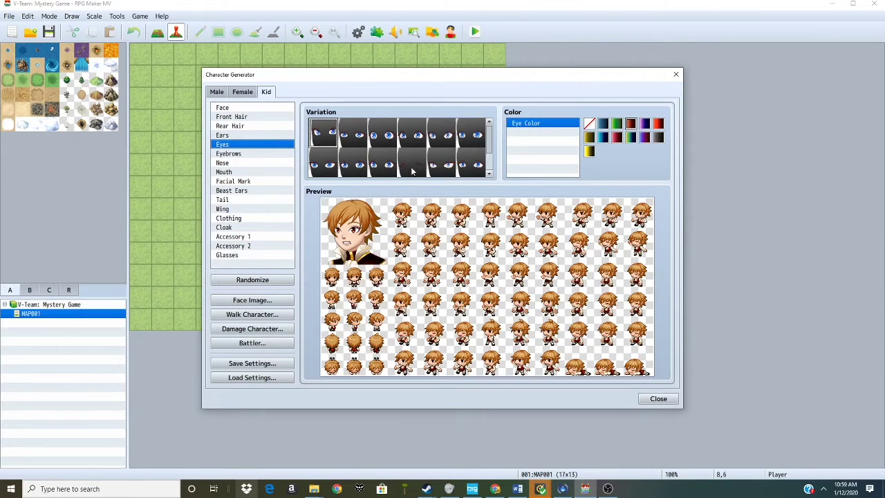
scroll(411, 171, down, 3)
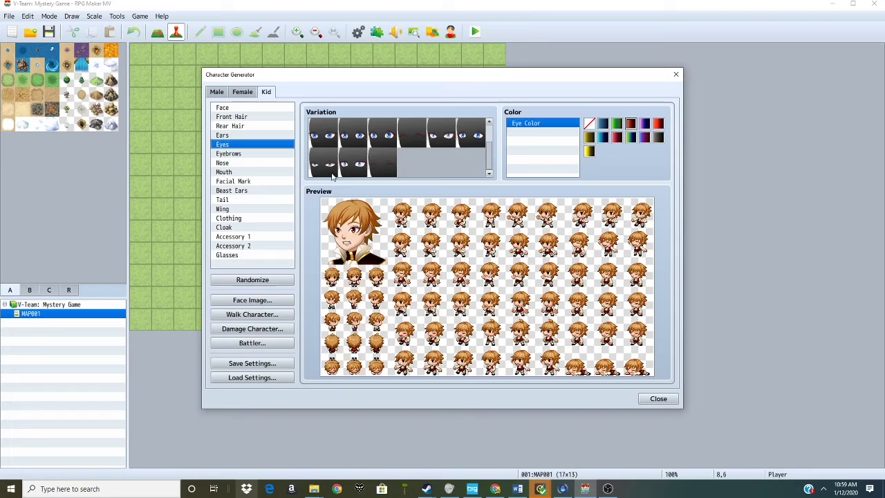
click(264, 156)
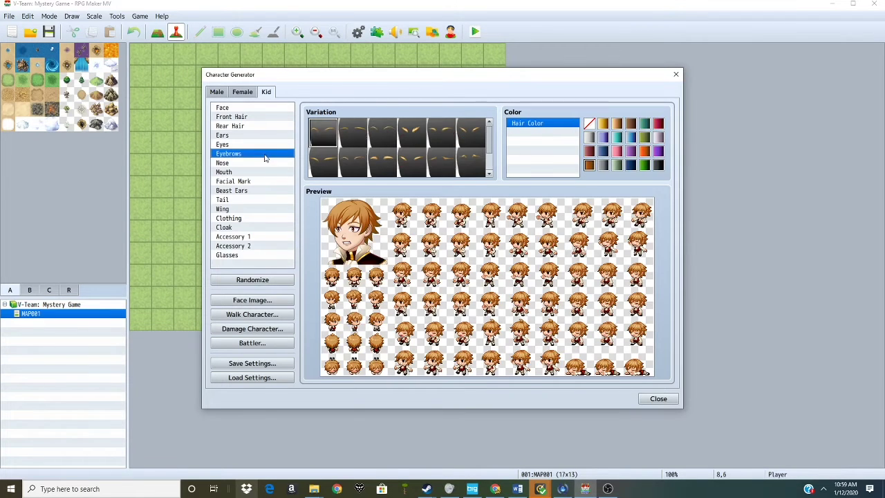
click(419, 137)
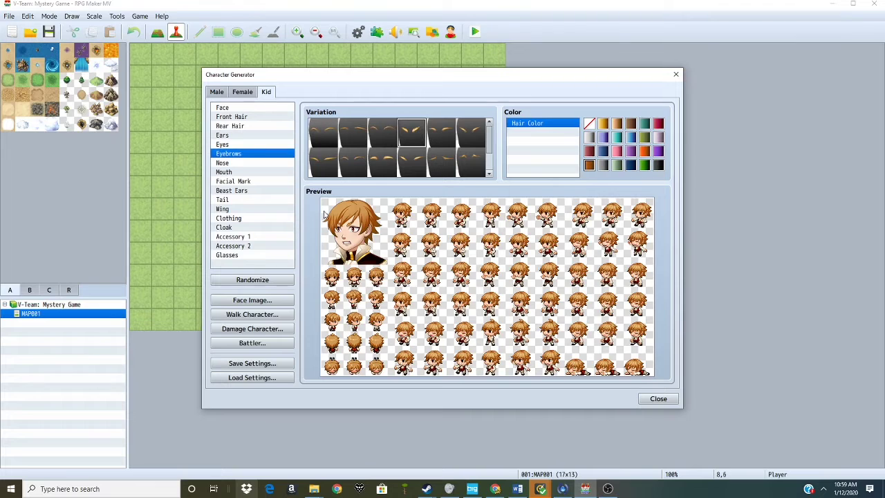
click(241, 301)
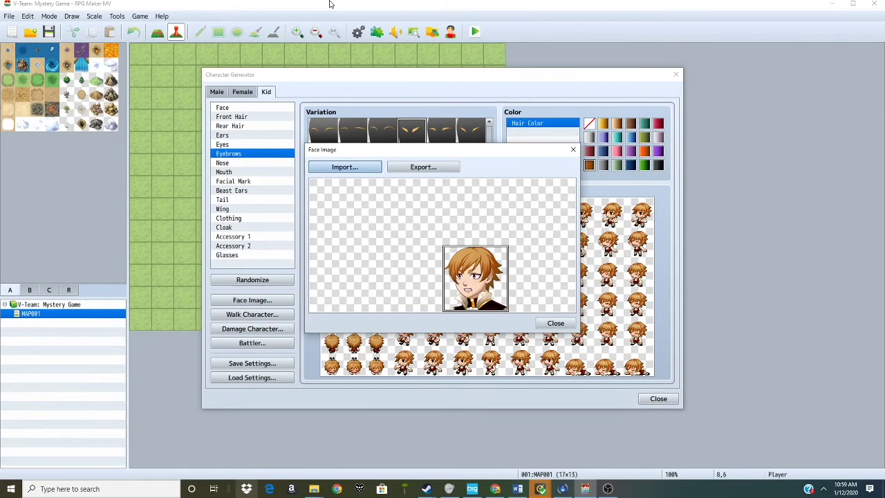
click(357, 166)
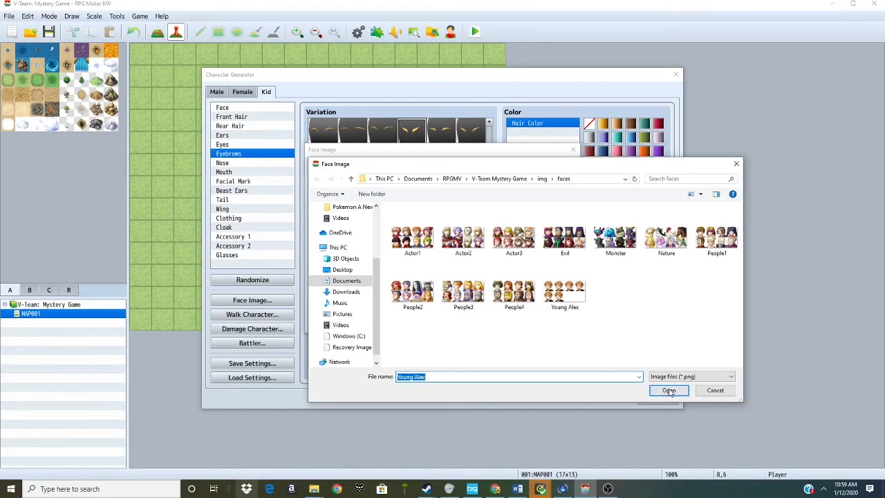
click(660, 391)
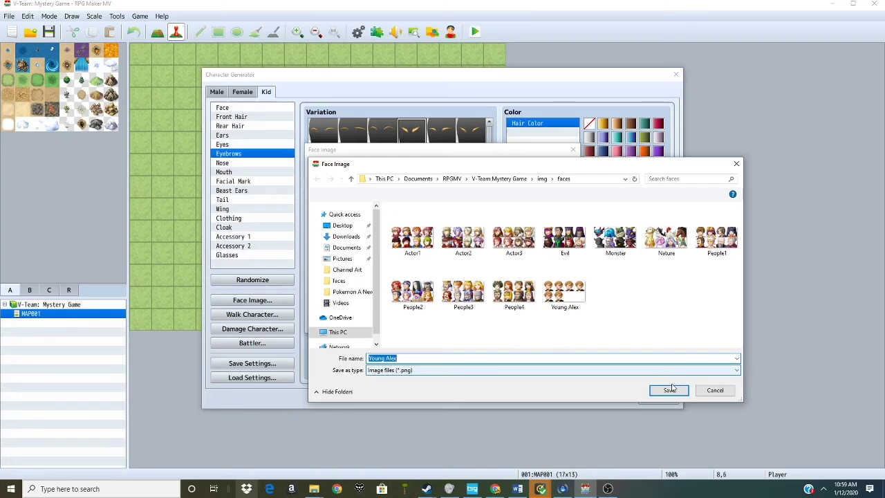
click(676, 388)
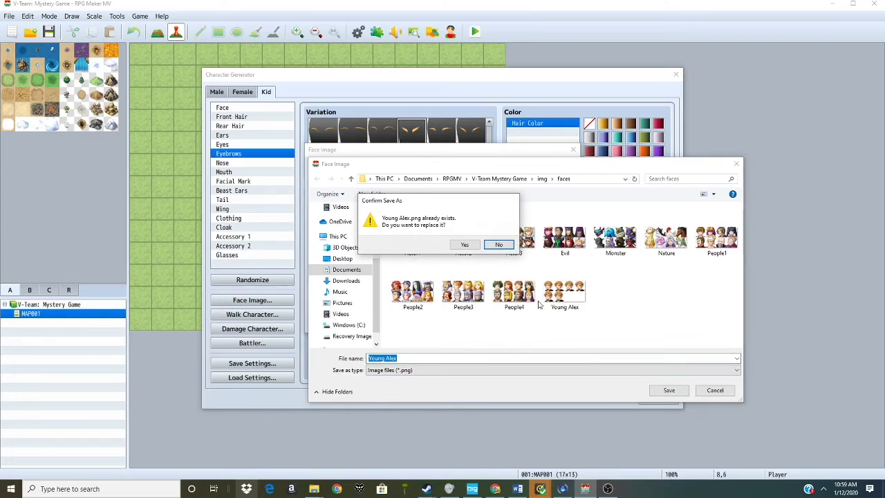
click(464, 244)
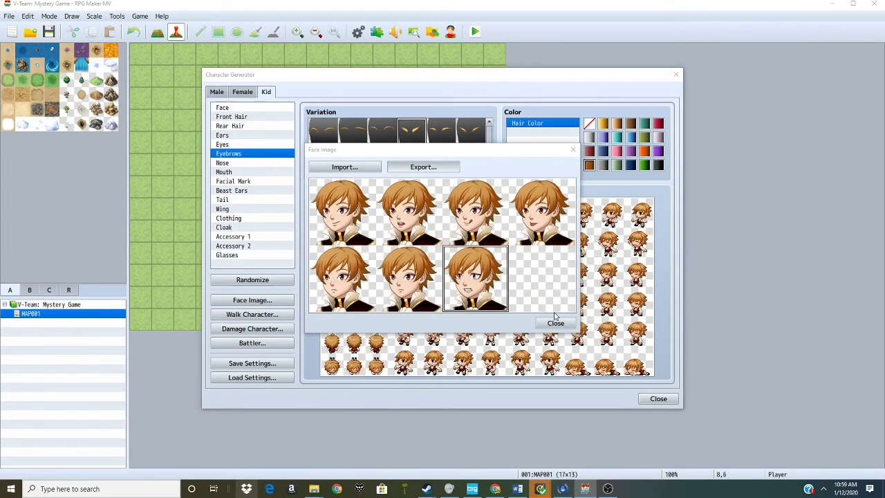
click(555, 322)
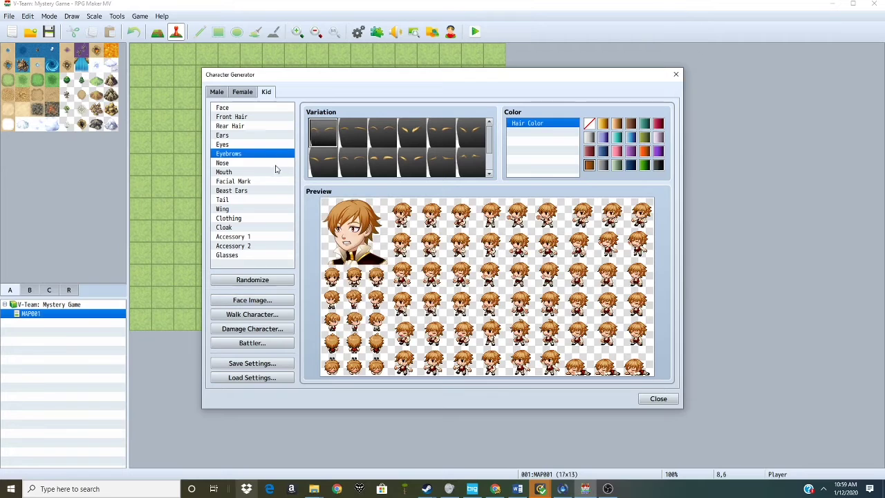
- Give the kid the first eye style and a different mouth shape
click(263, 144)
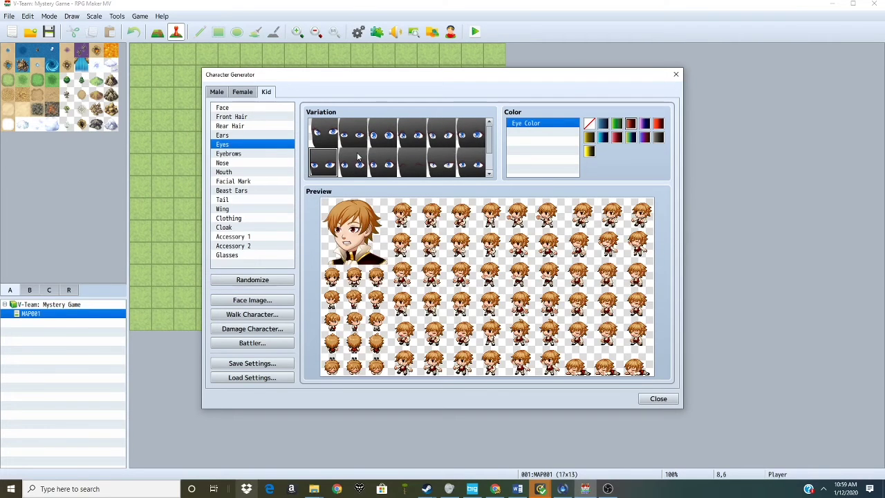
click(331, 131)
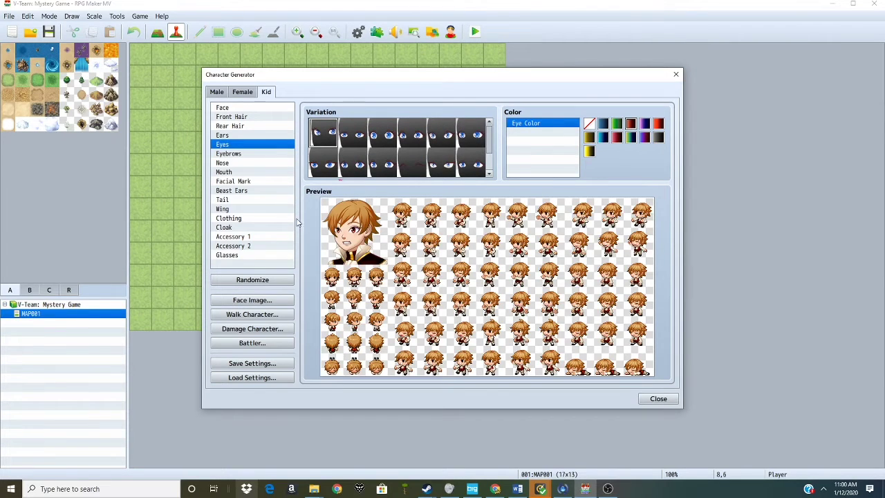
click(225, 172)
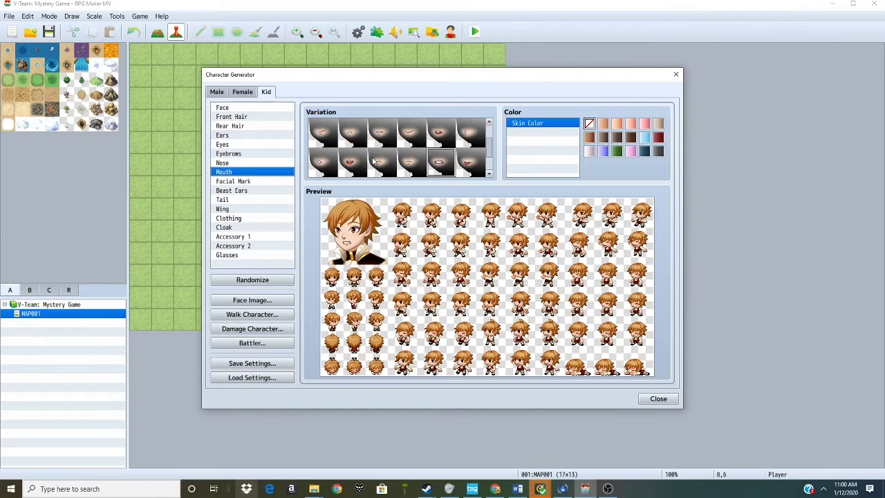
click(347, 175)
scroll(360, 169, down, 1)
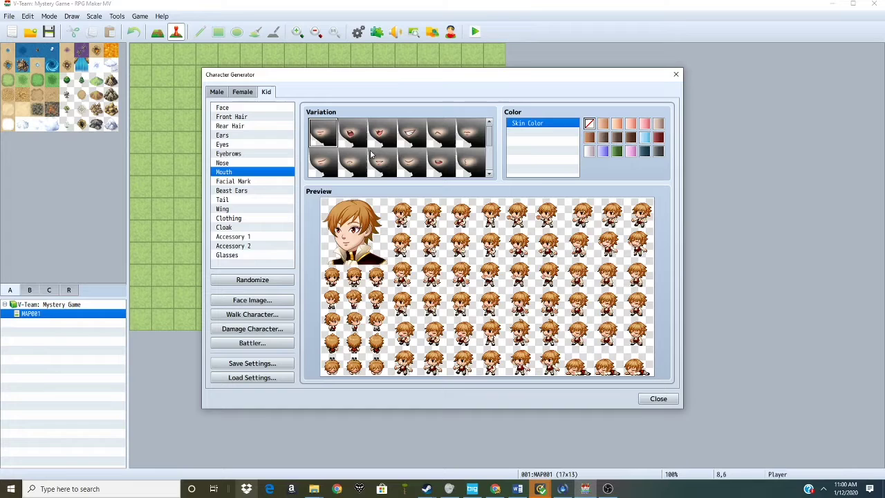
- Add the new face to the Young Alex face set and export it over the existing file
click(289, 300)
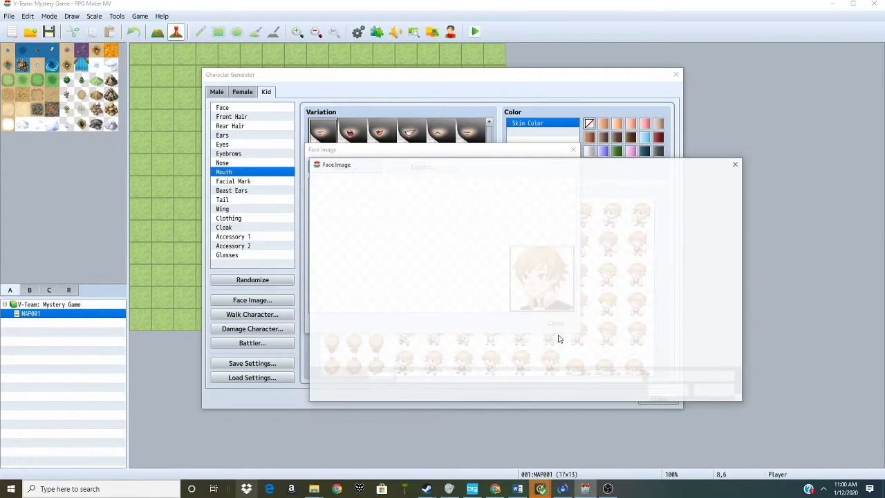
click(655, 393)
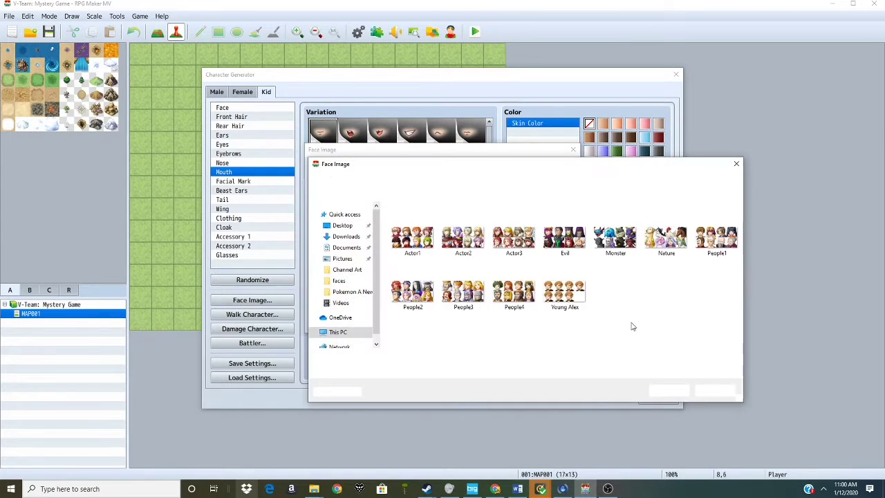
click(668, 390)
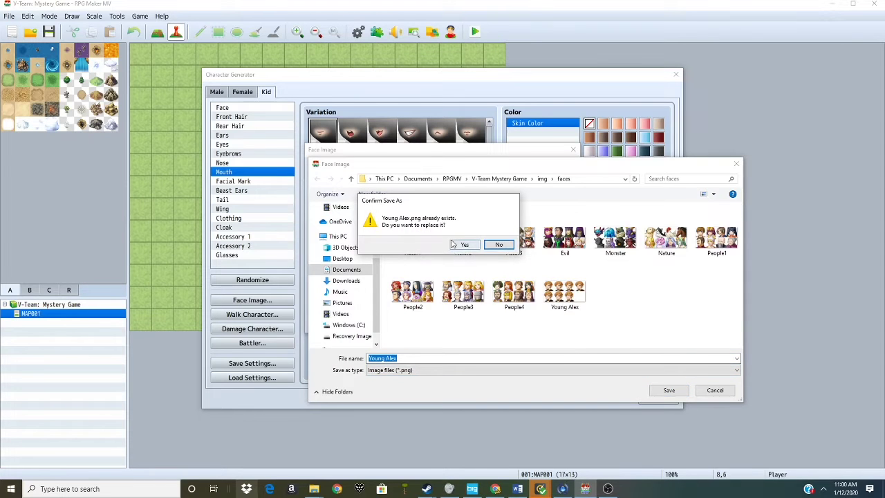
click(458, 245)
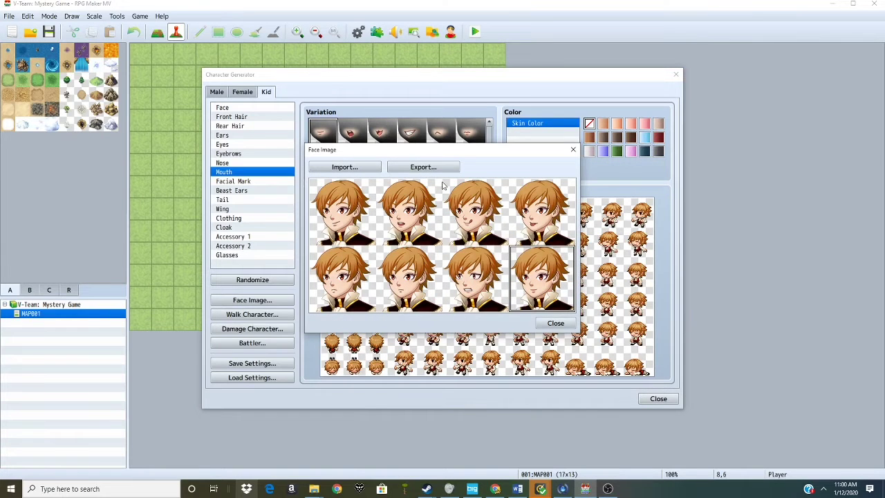
- Export the kid's walking sprite sheet as Alex
click(553, 323)
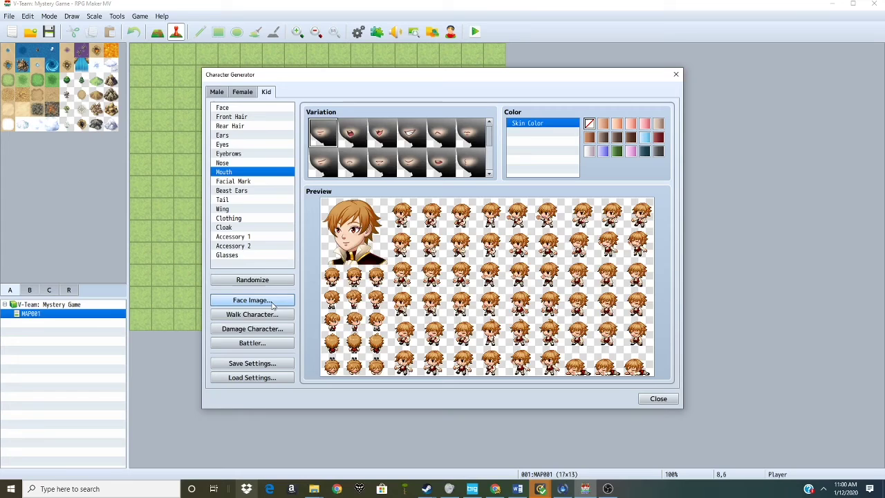
click(263, 317)
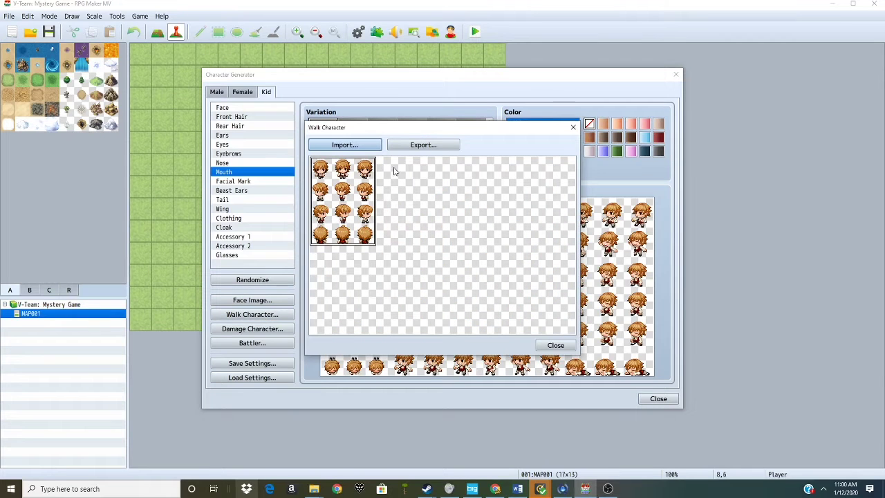
click(403, 147)
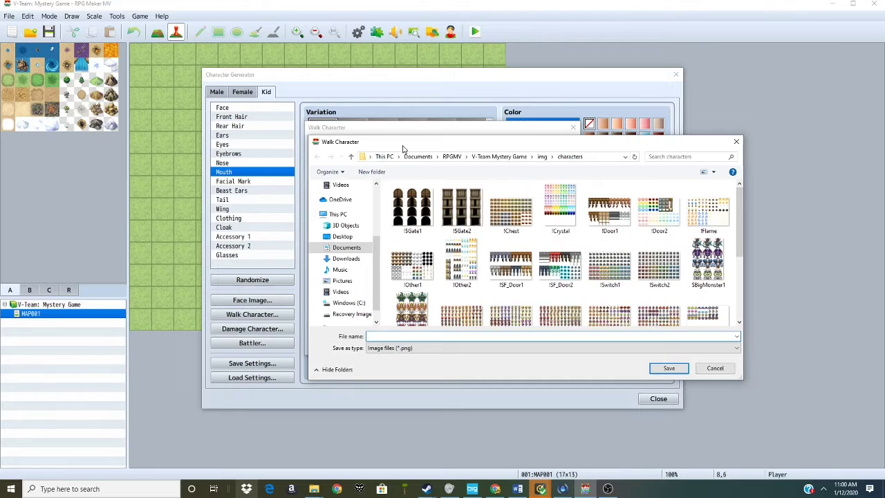
text(Alex)
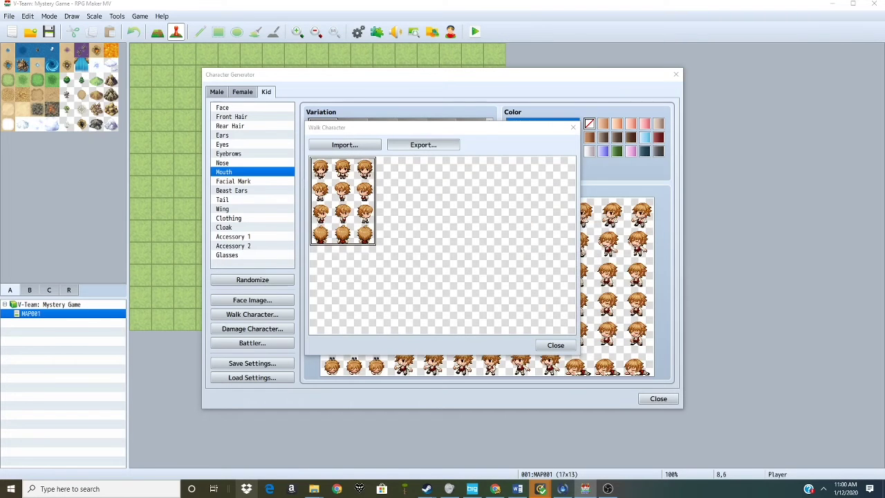
key(Return)
click(557, 345)
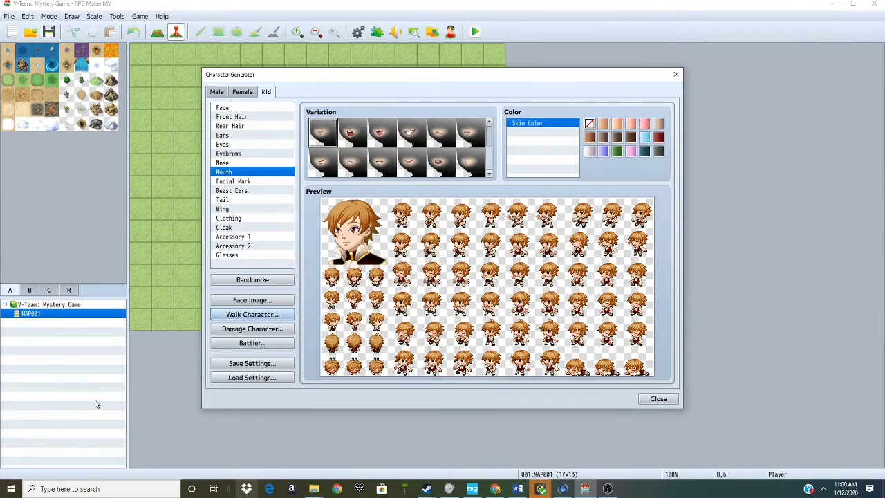
click(252, 314)
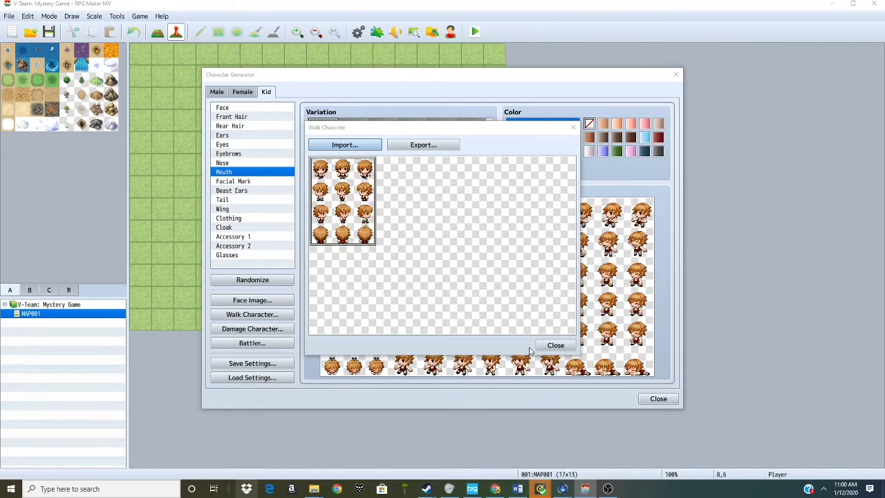
click(553, 346)
- Import Alex.png into the damage sprites and export the combined sheet over it
click(253, 329)
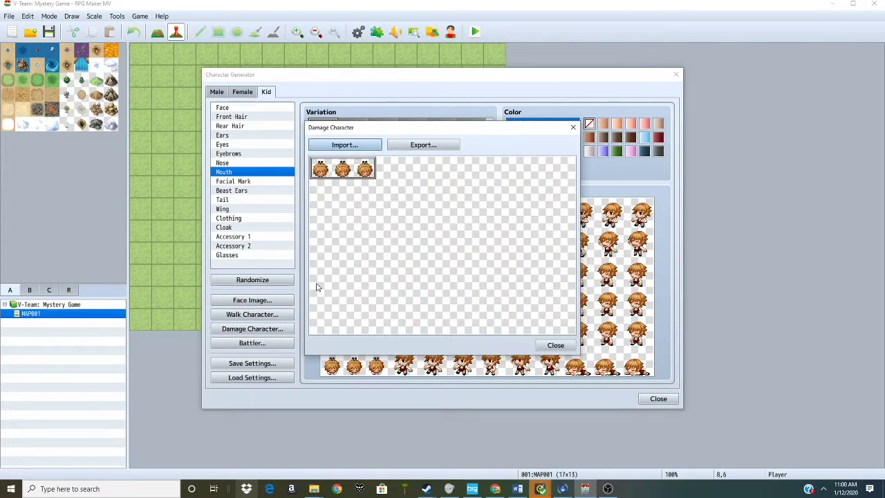
click(363, 145)
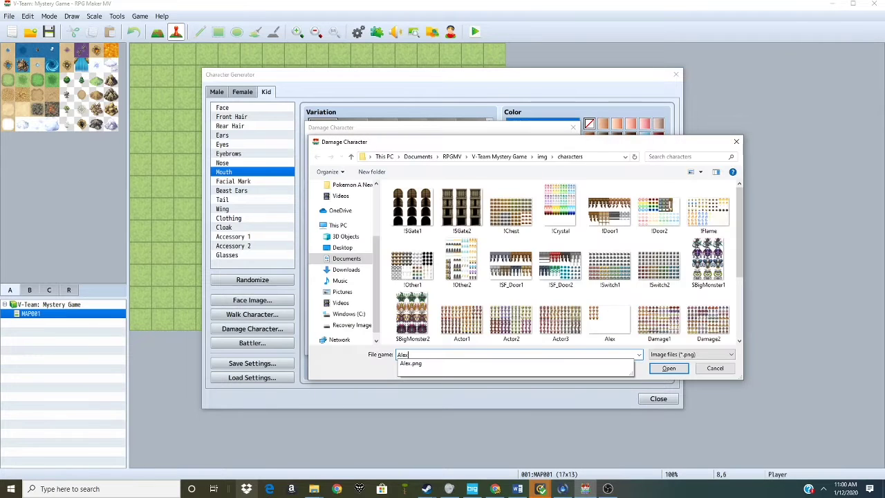
key(Escape)
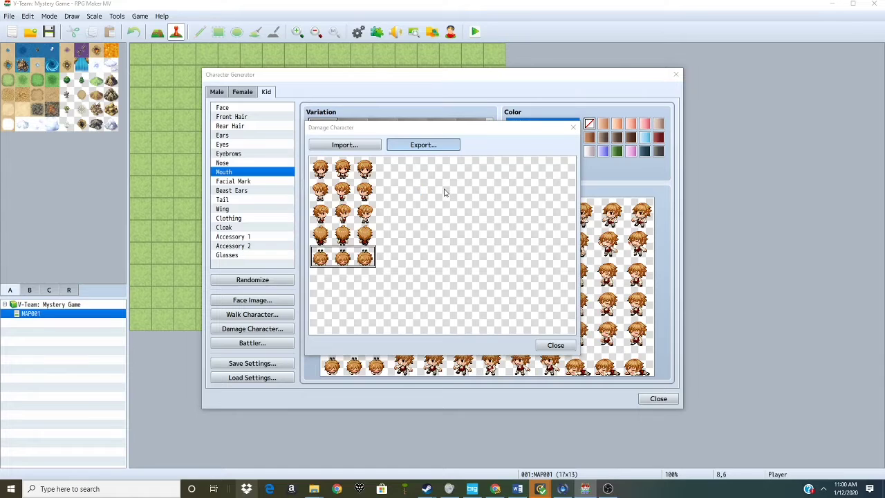
key(Return)
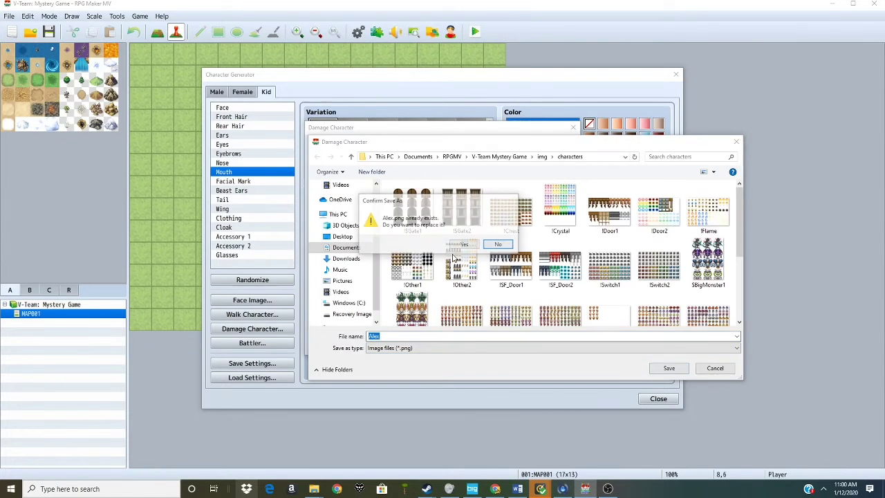
click(463, 244)
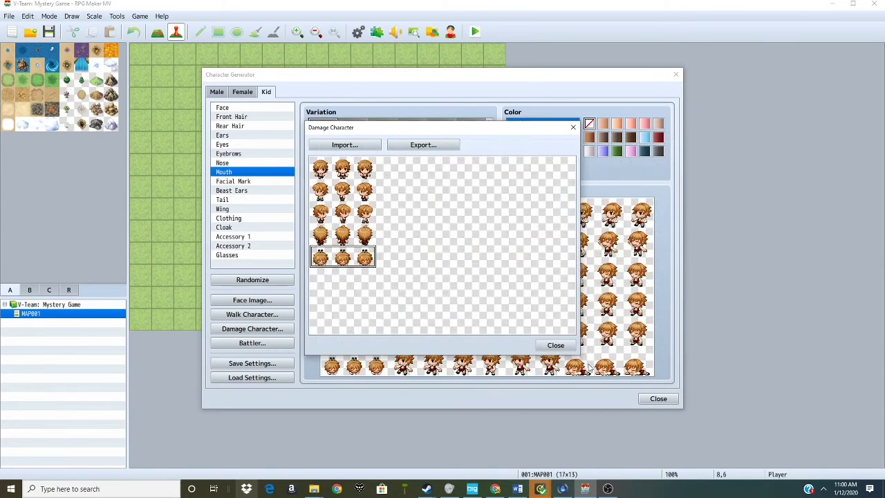
click(555, 345)
- Export the kid's battler sheet as Alex_1, then switch to the Male template
click(251, 342)
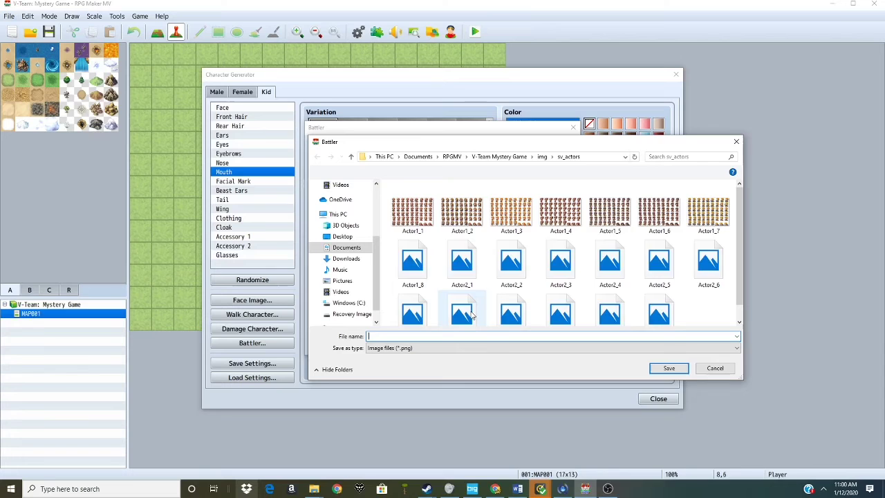
text(Alex_1)
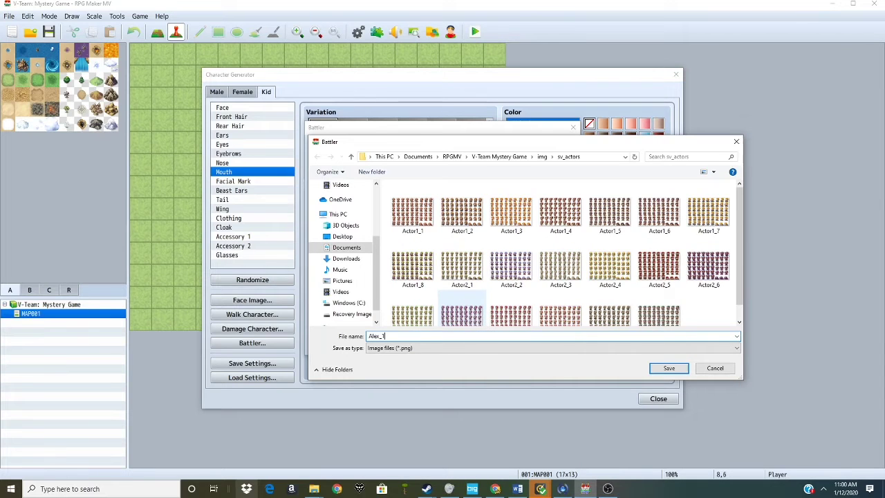
key(Return)
click(555, 343)
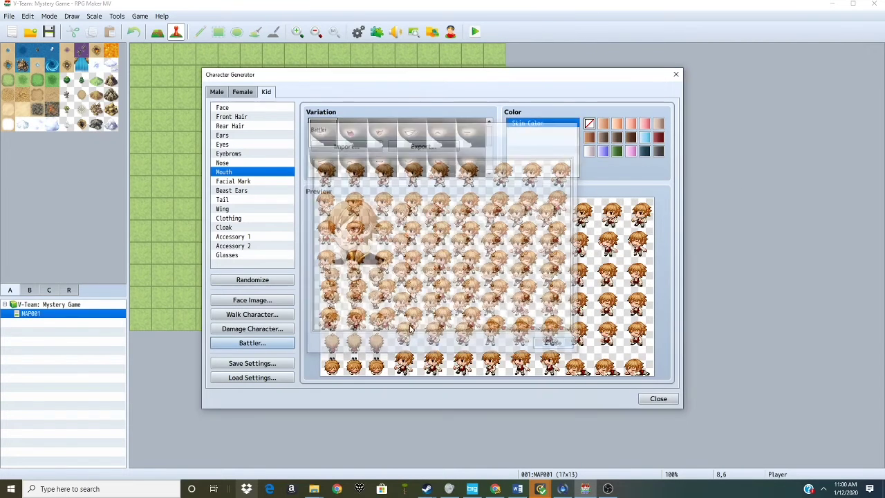
click(212, 96)
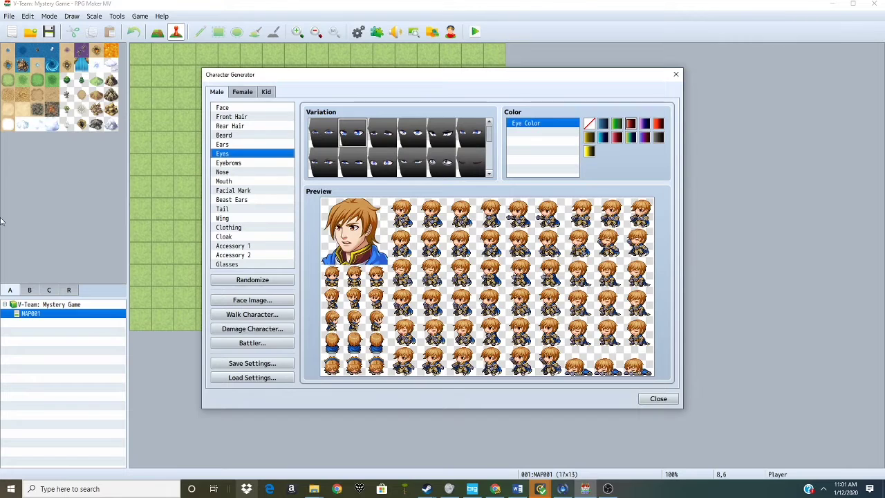
- Give the male character a different mouth shape
click(251, 182)
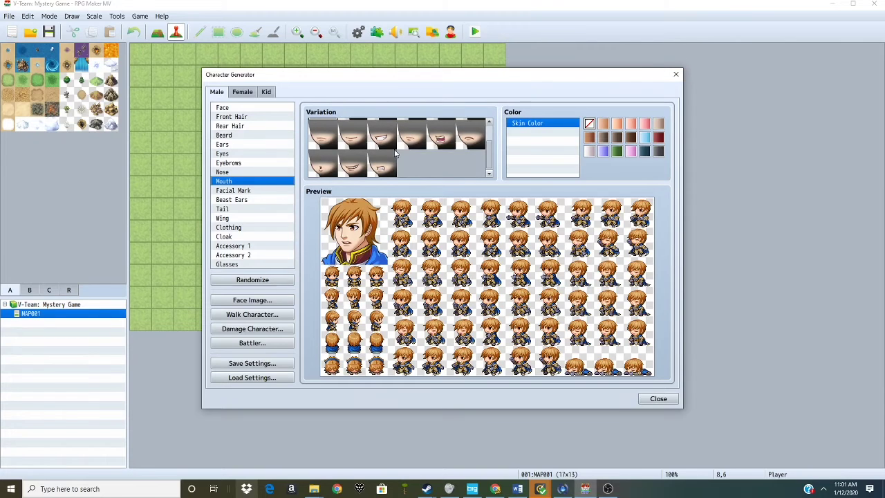
scroll(443, 149, down, 1)
scroll(439, 158, up, 1)
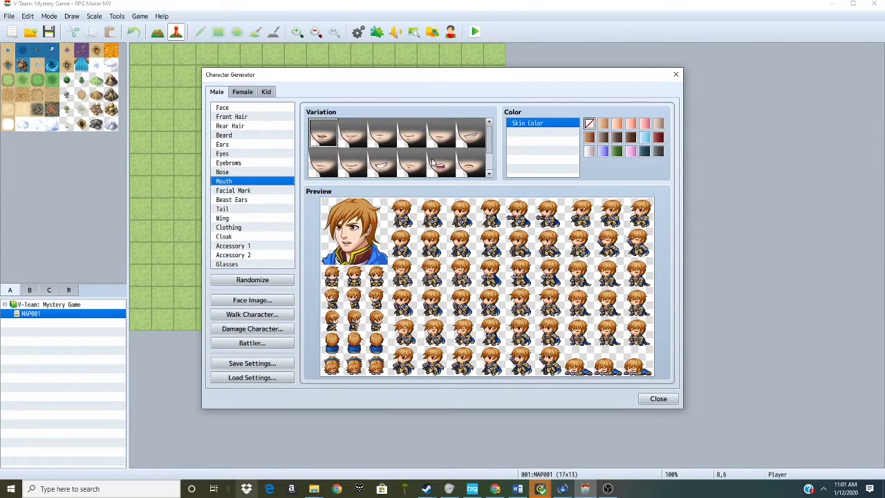
click(384, 139)
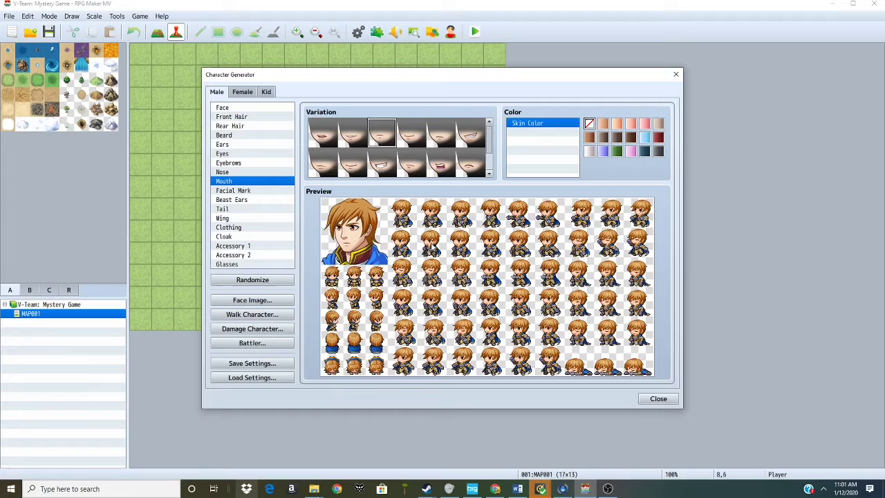
- Dress the male character in the second outfit style
click(239, 229)
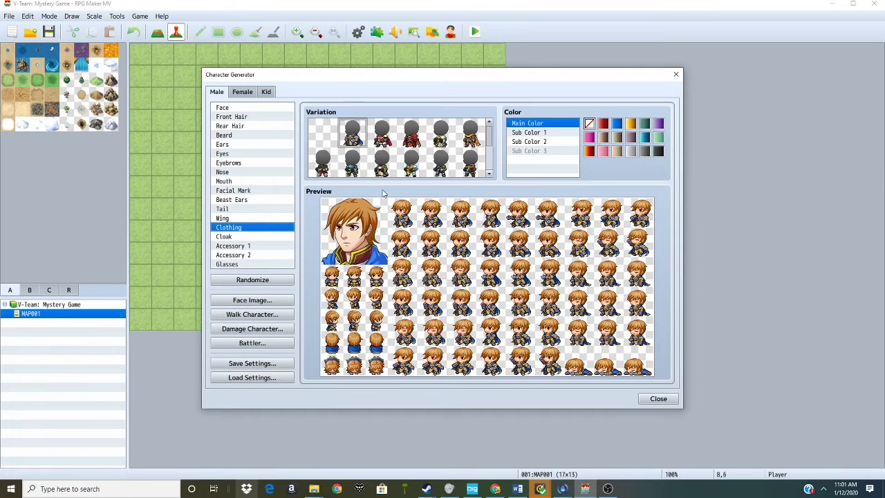
scroll(414, 159, down, 2)
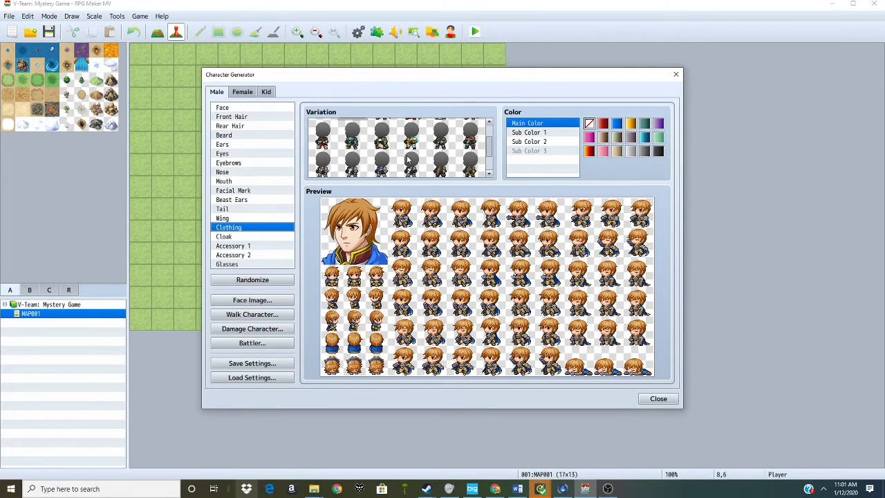
scroll(354, 141, down, 1)
scroll(362, 148, down, 2)
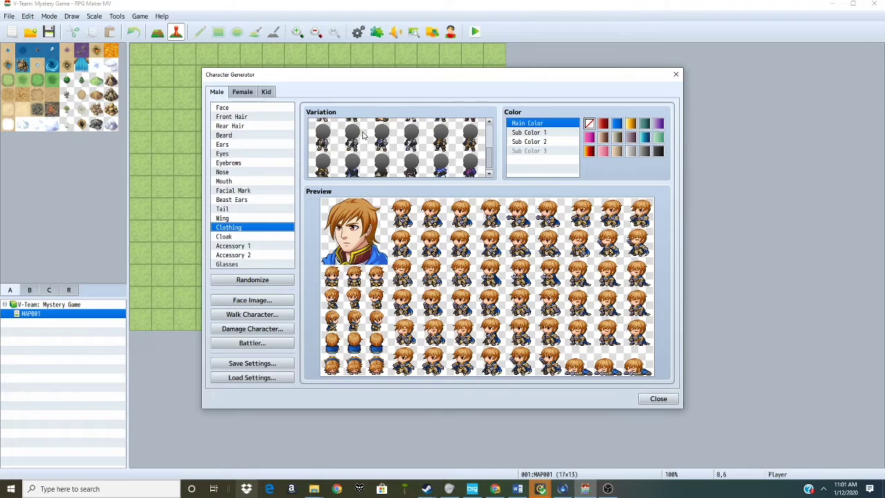
click(411, 141)
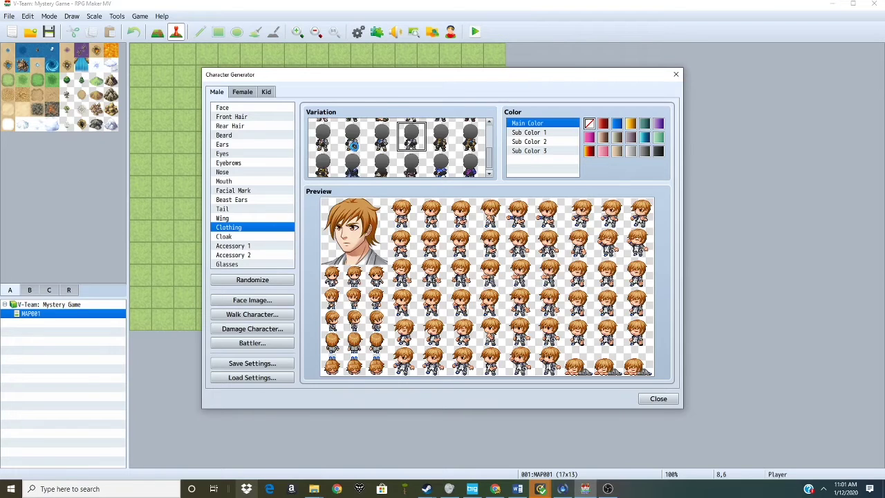
click(354, 147)
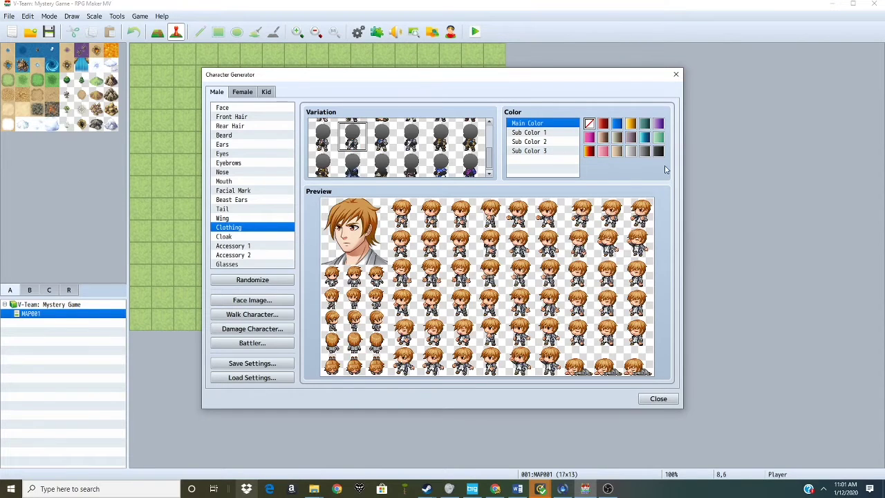
- Recolour the outfit black with grey and light-grey accent colours
click(658, 151)
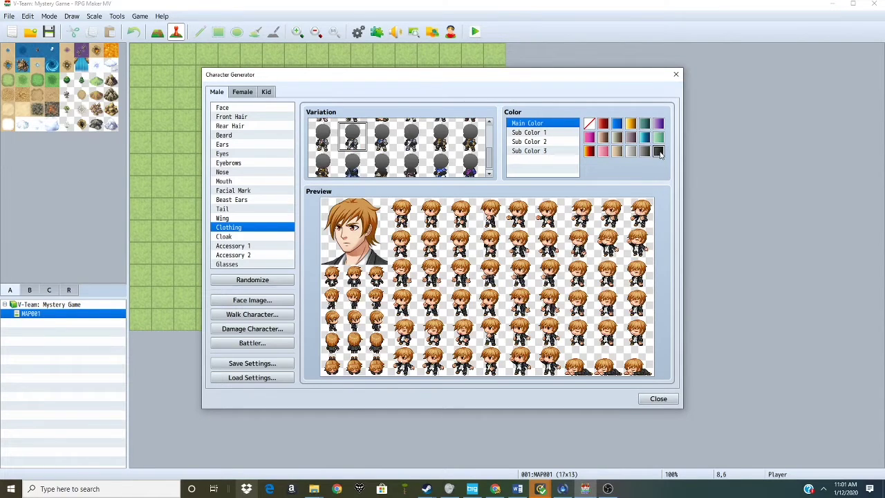
click(525, 141)
click(658, 152)
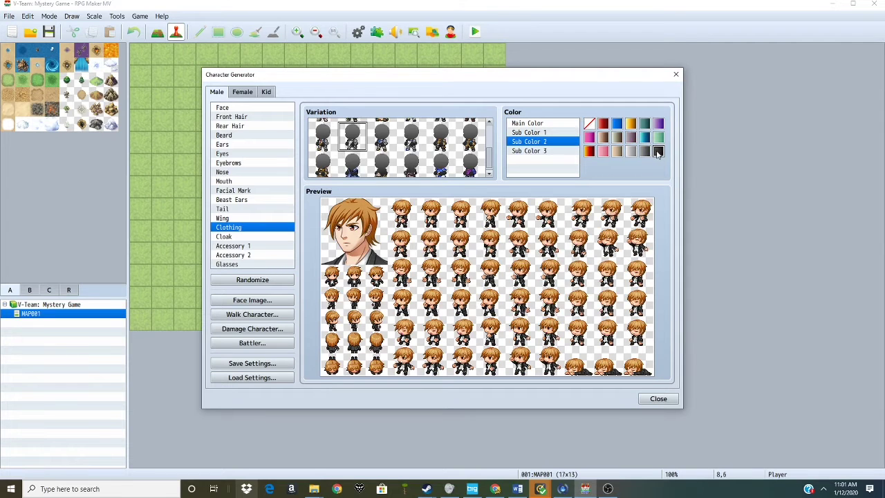
click(557, 152)
click(659, 152)
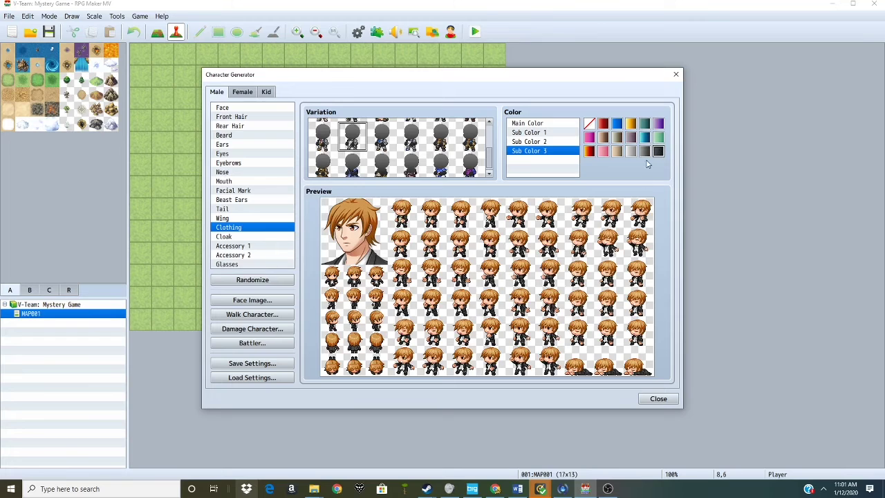
click(630, 153)
click(528, 144)
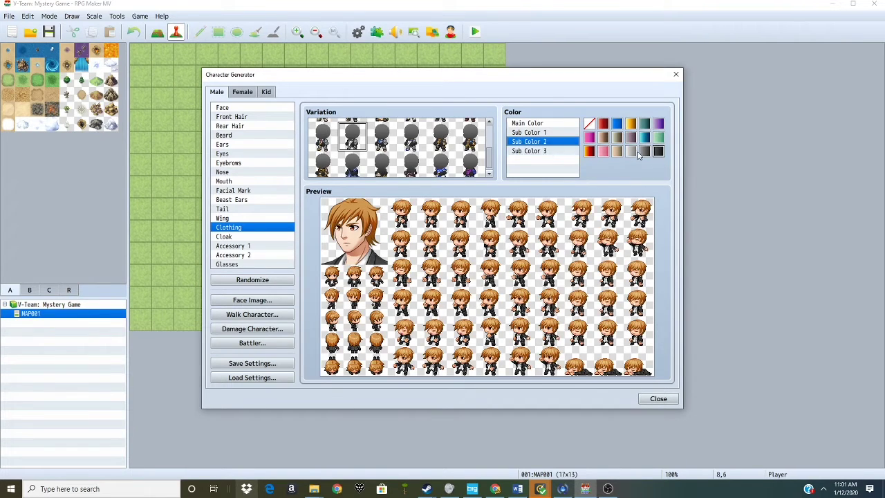
click(533, 132)
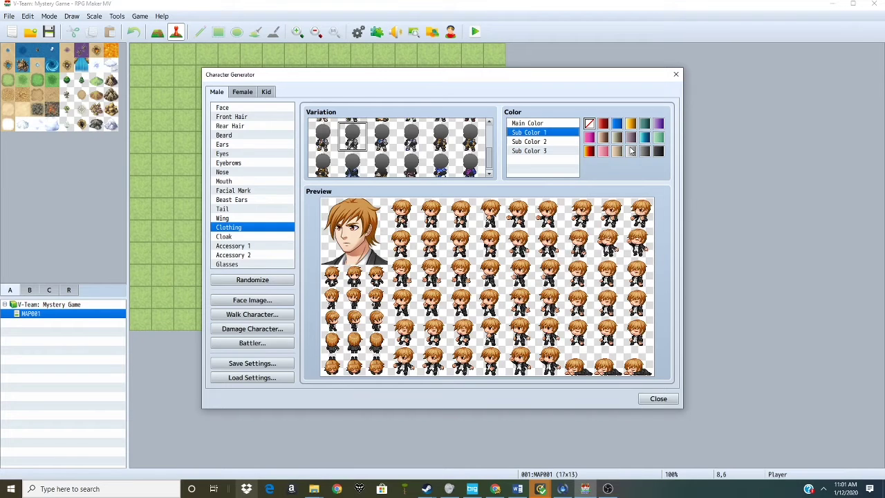
click(631, 151)
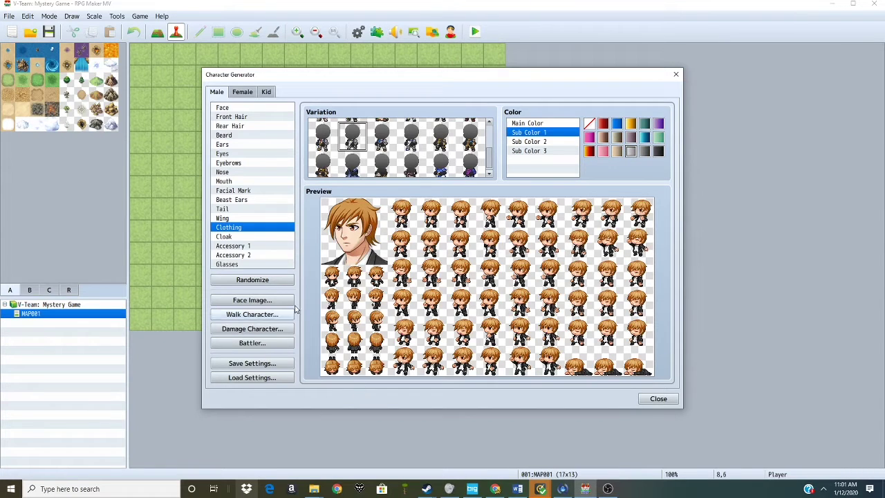
click(252, 300)
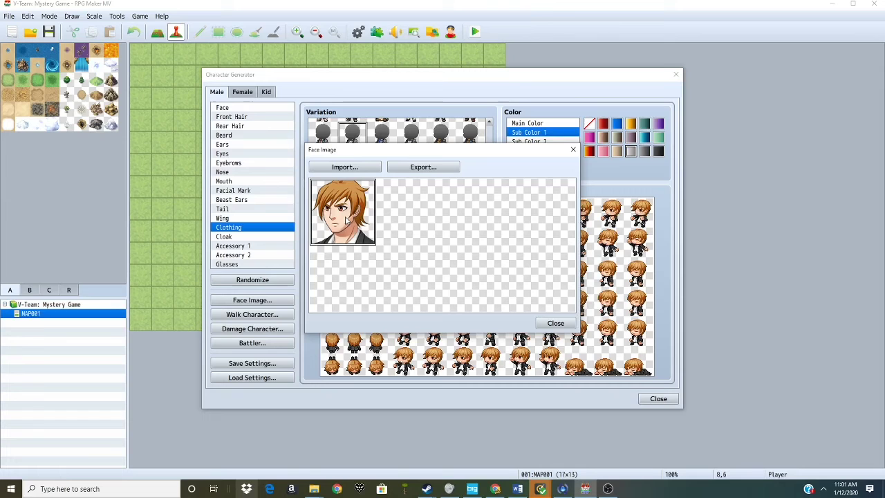
click(394, 169)
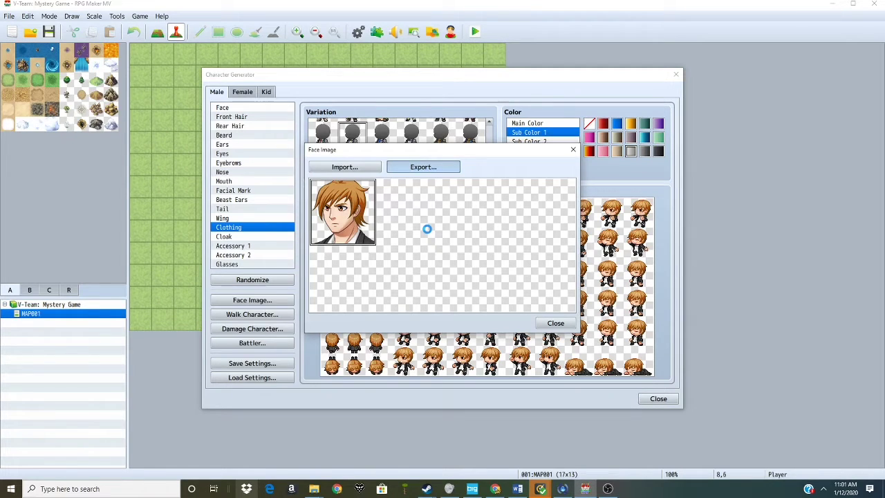
text(A)
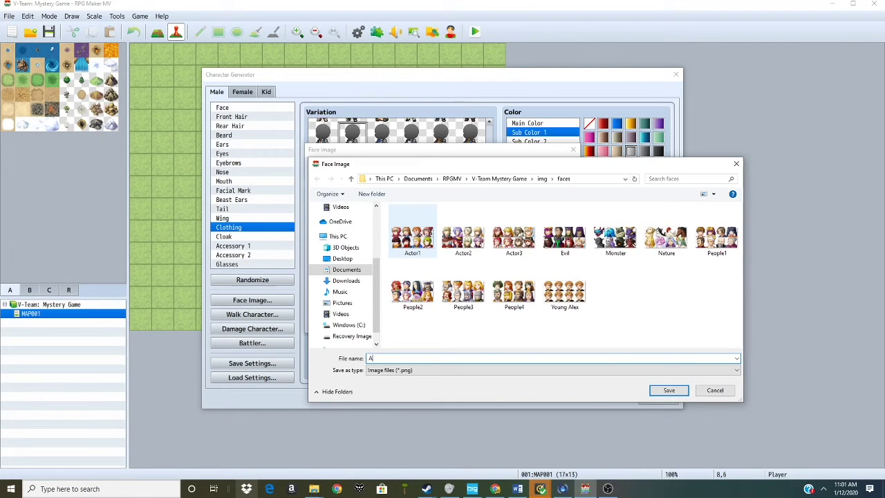
key(Return)
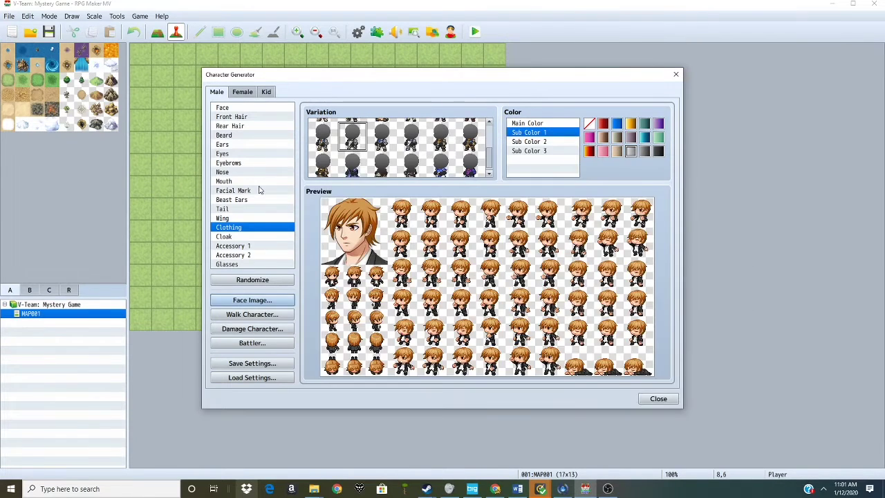
- Give the character a smiling mouth and load the Alex face set beside it
click(249, 181)
click(381, 163)
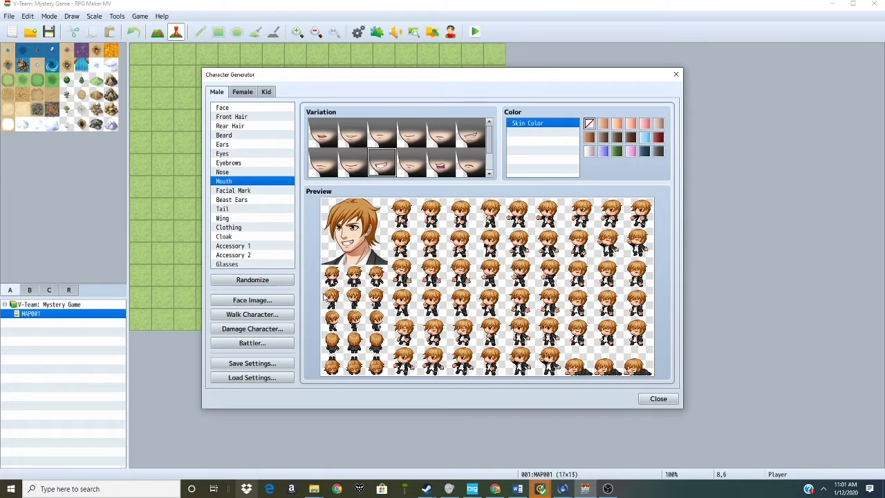
click(253, 299)
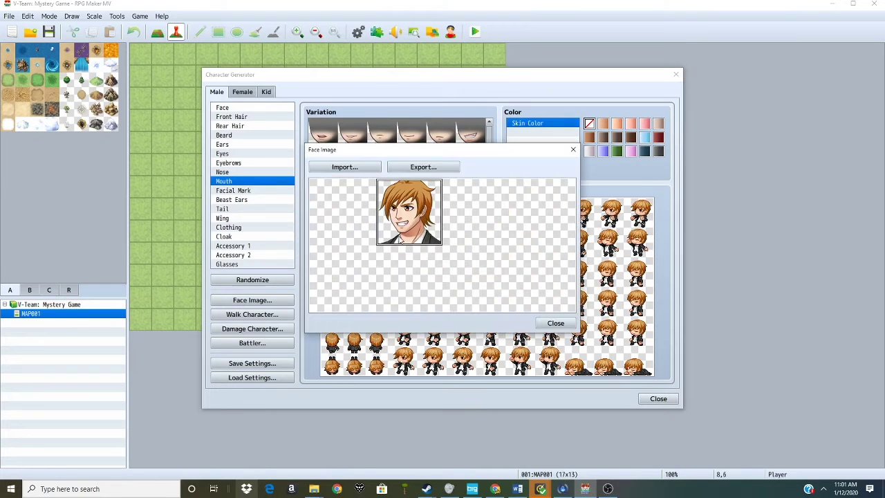
click(361, 172)
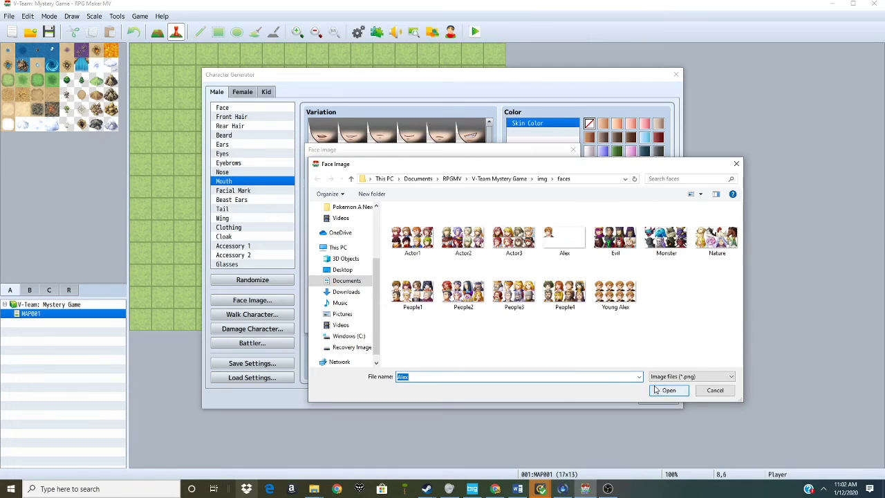
click(660, 391)
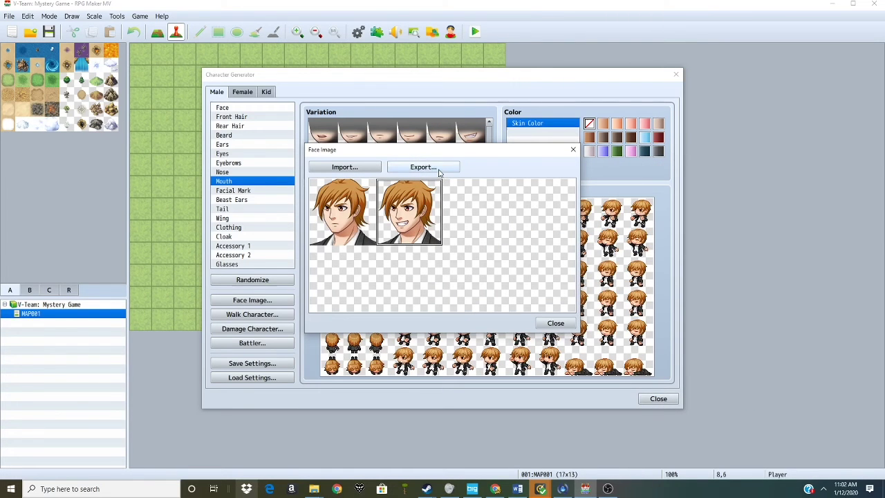
click(437, 169)
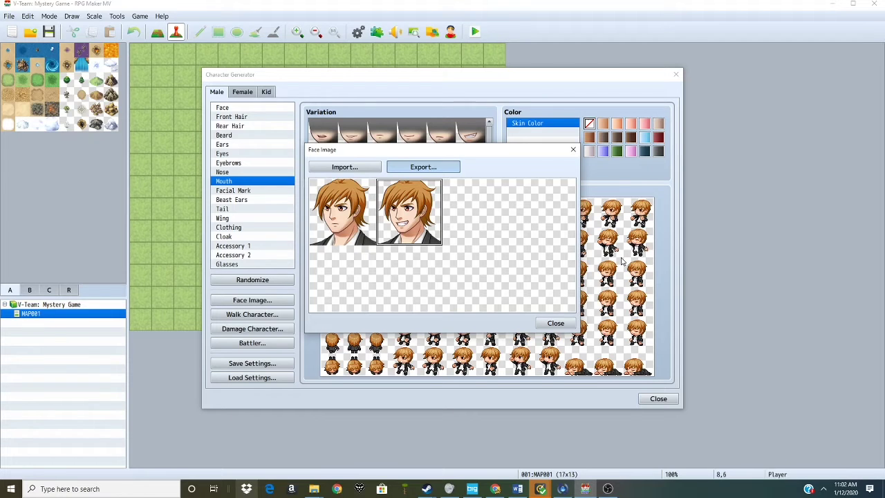
click(555, 322)
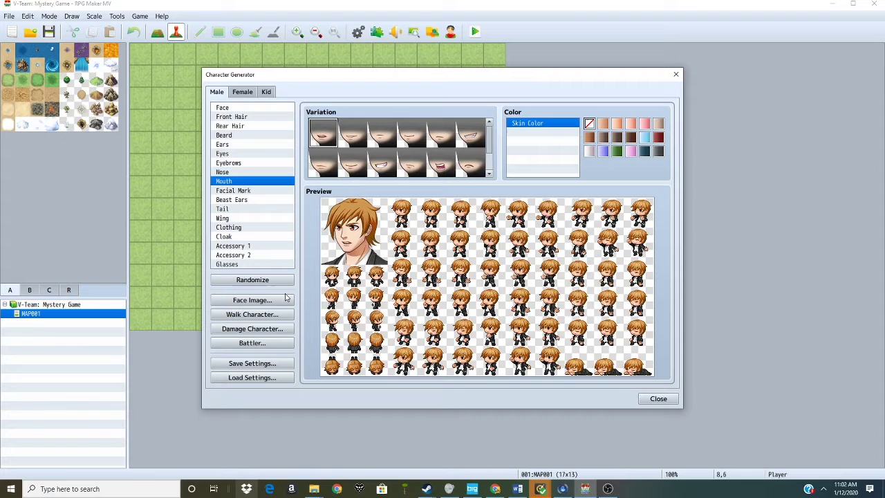
- Import the Alex face sheet again and export the three-expression set over Alex.png
click(286, 298)
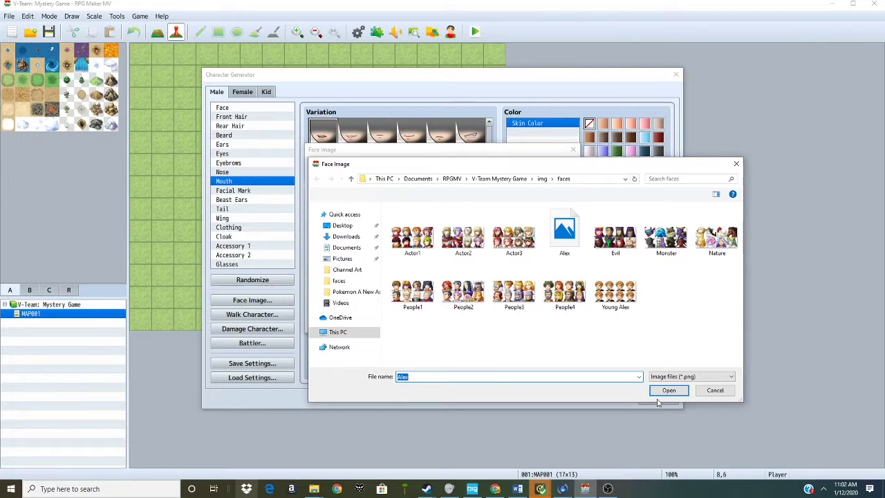
click(659, 390)
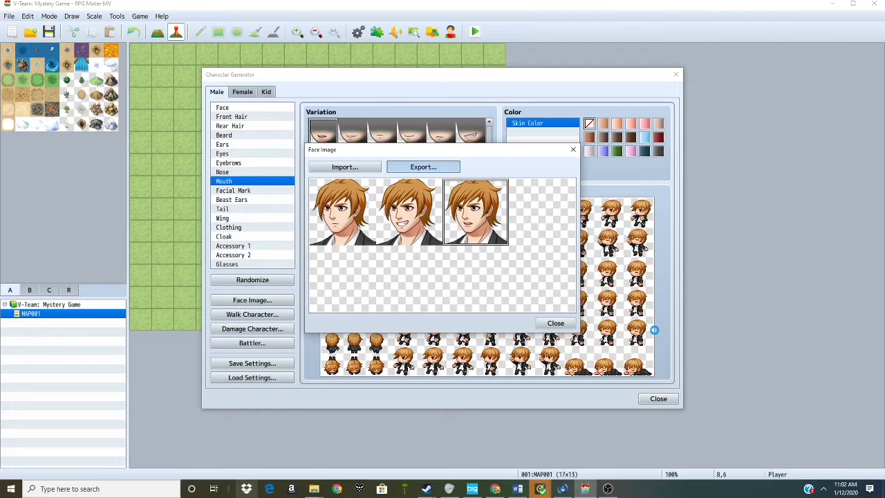
click(669, 390)
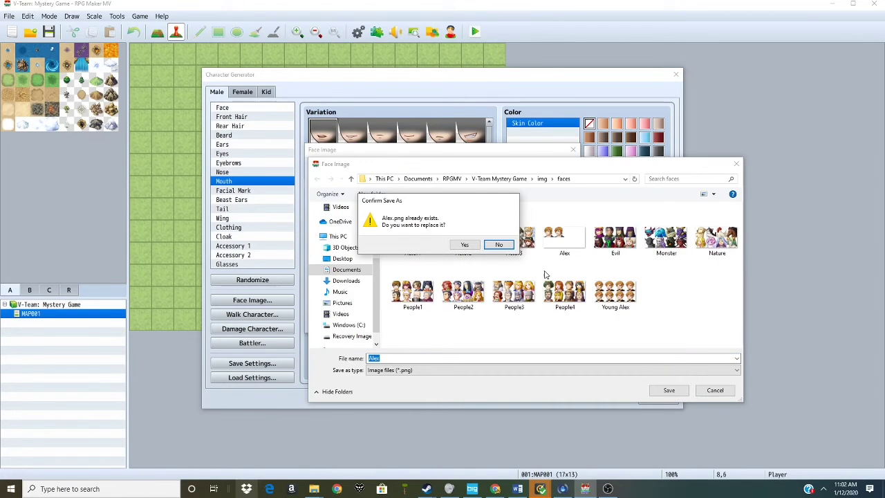
click(473, 250)
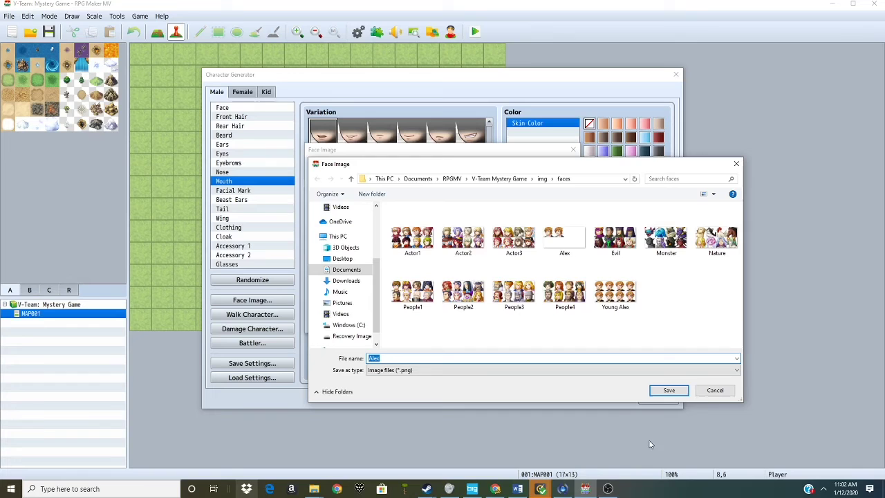
click(655, 392)
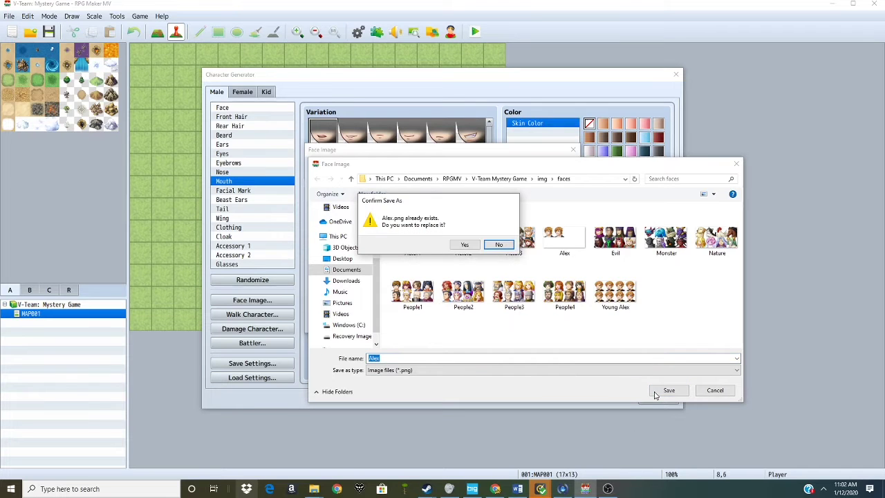
click(462, 244)
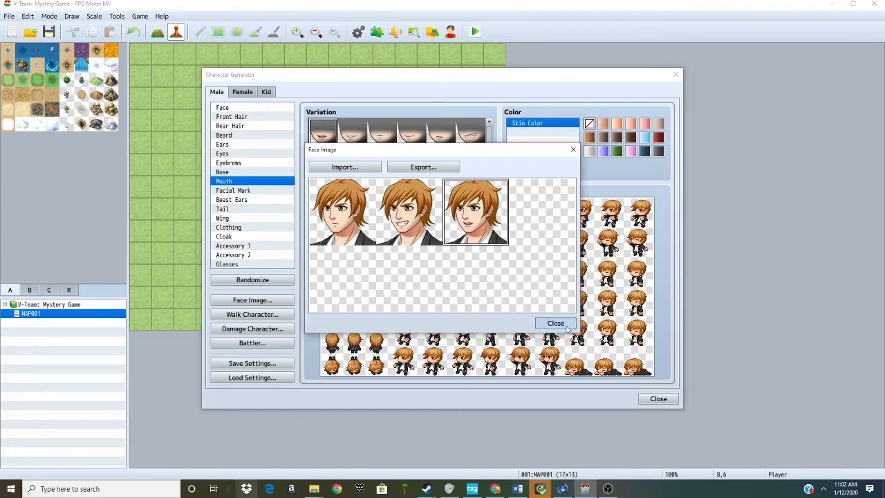
click(556, 323)
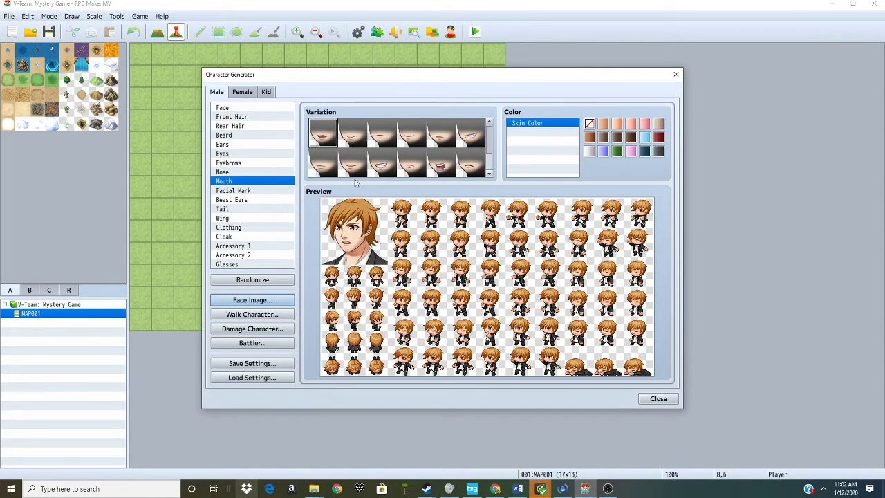
- Give the character an open mouth, narrower eyes and a different eyebrow shape
click(435, 169)
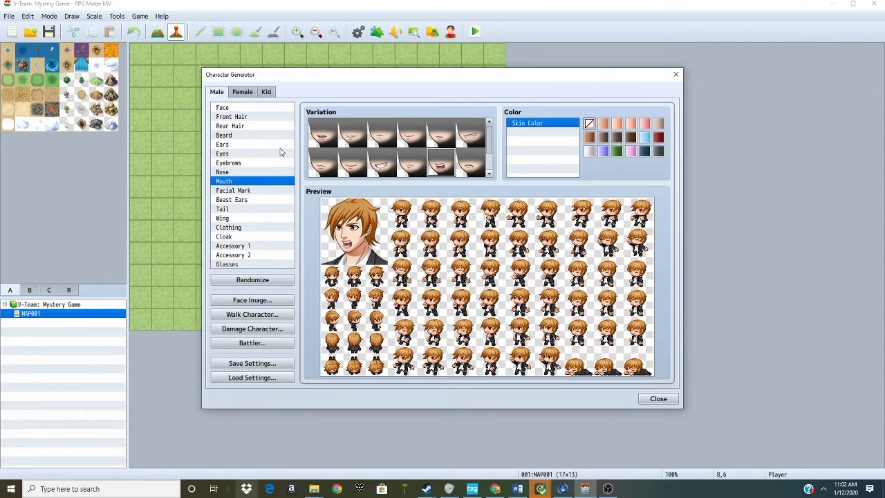
click(240, 145)
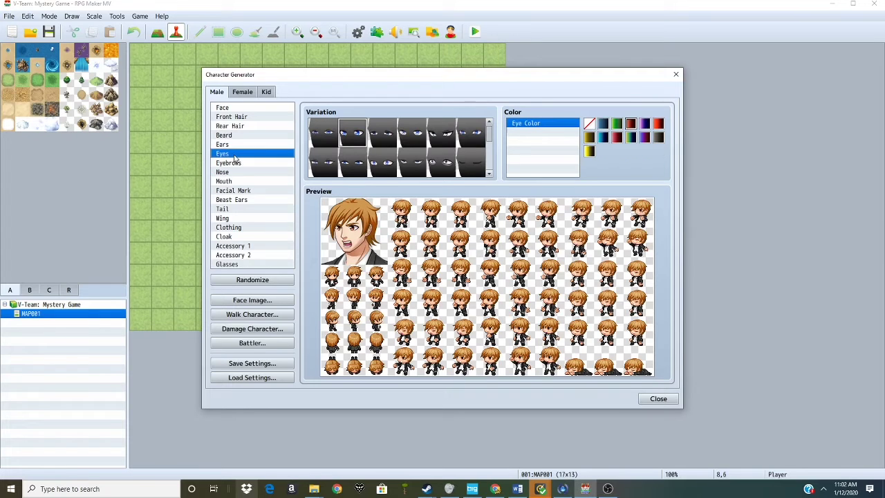
click(446, 138)
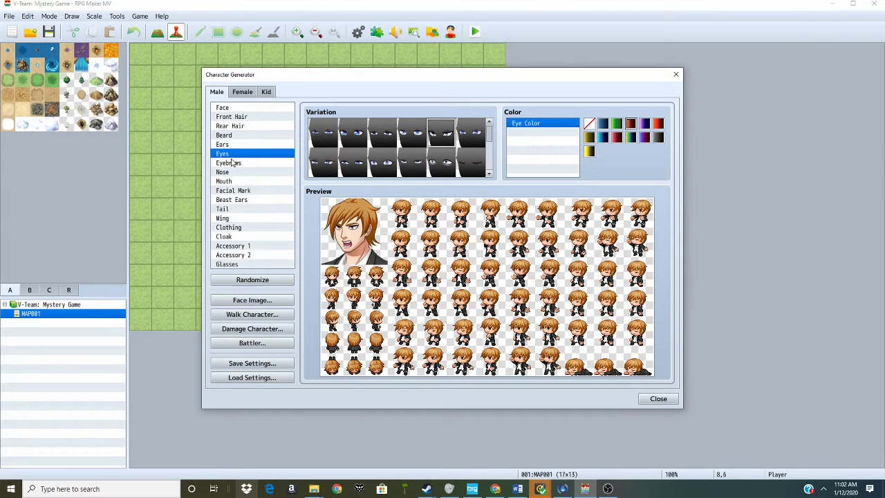
click(233, 163)
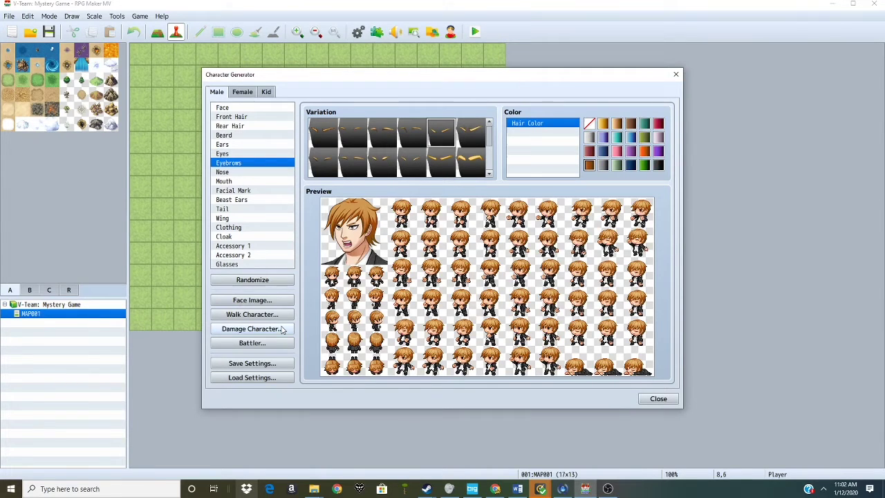
click(470, 132)
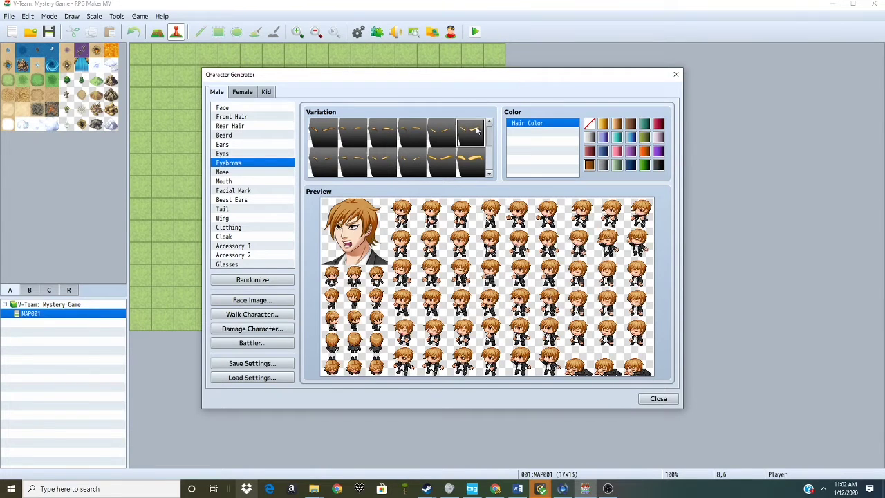
- Preview the generated face portrait and scroll through the eye styles
click(252, 299)
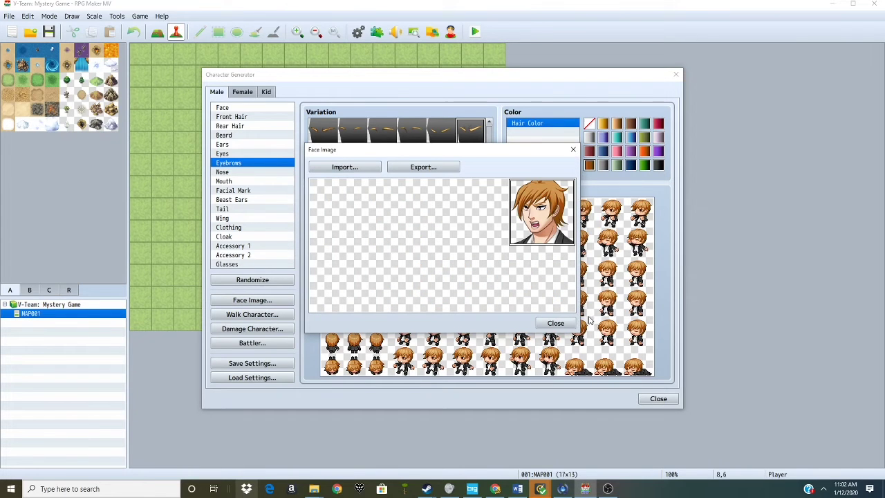
click(555, 323)
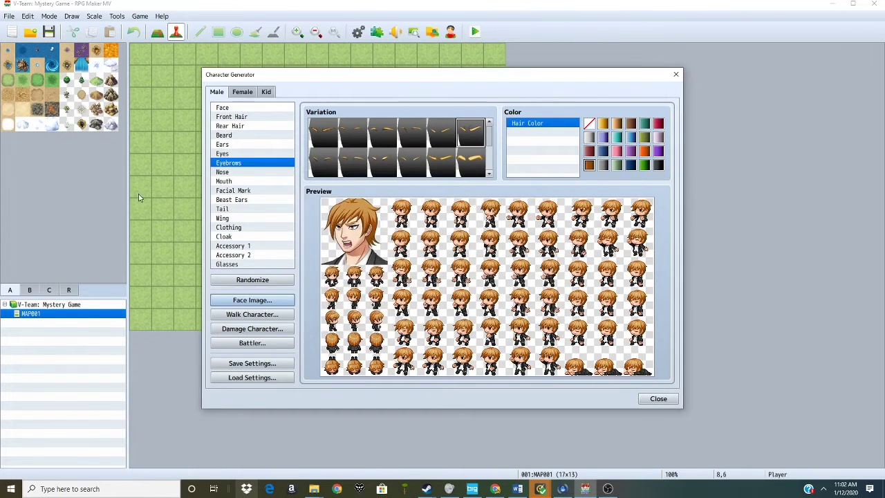
click(265, 153)
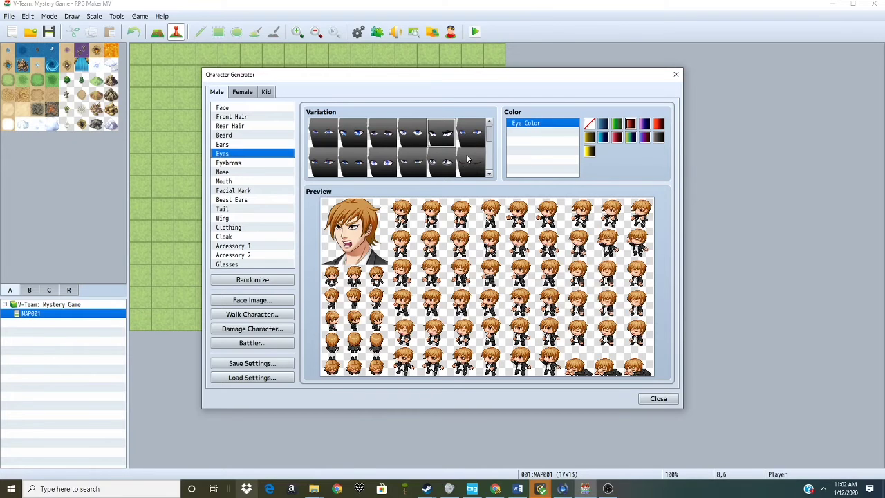
scroll(463, 157, down, 1)
scroll(421, 152, down, 1)
scroll(413, 150, down, 1)
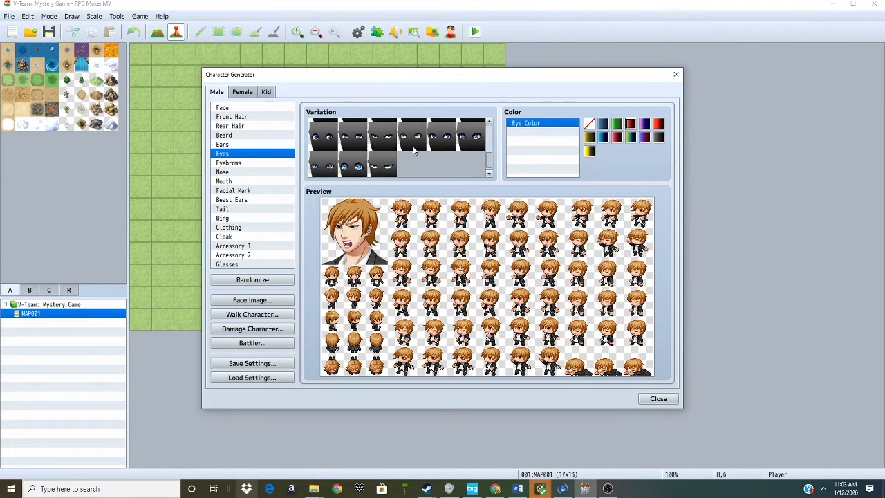
scroll(413, 150, down, 1)
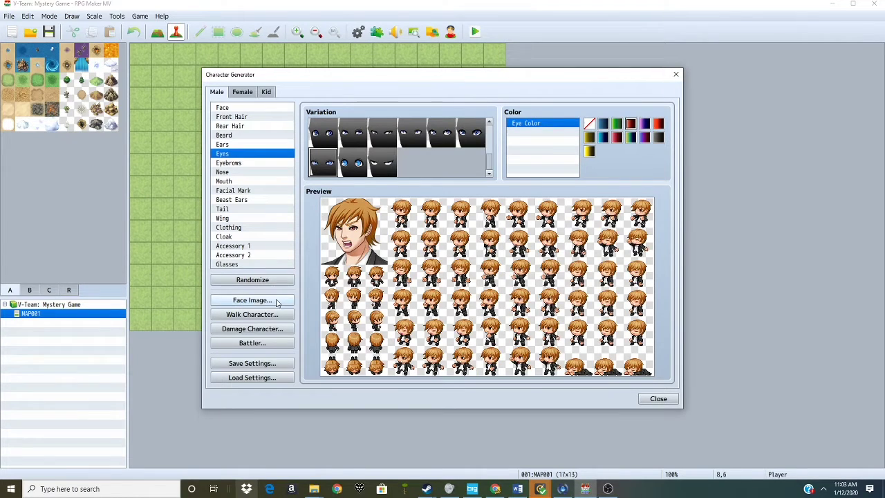
- Add the new face to the Alex face set and save it over Alex.png
click(252, 300)
click(346, 167)
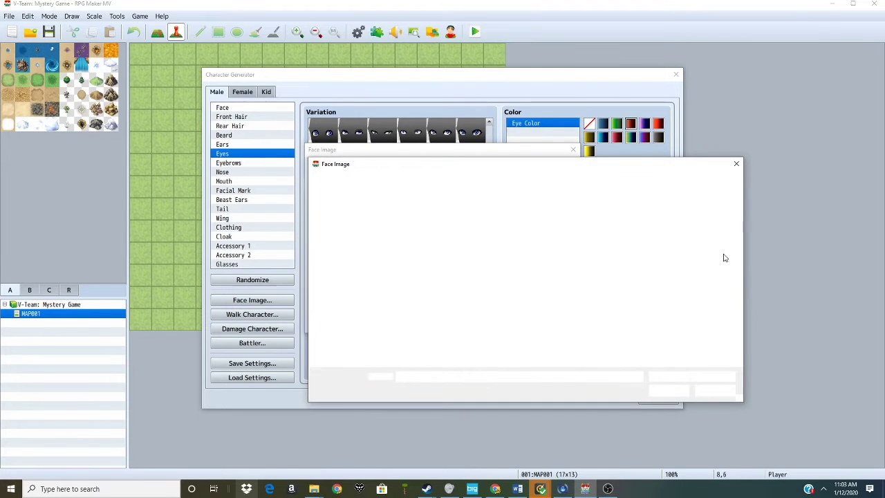
click(656, 391)
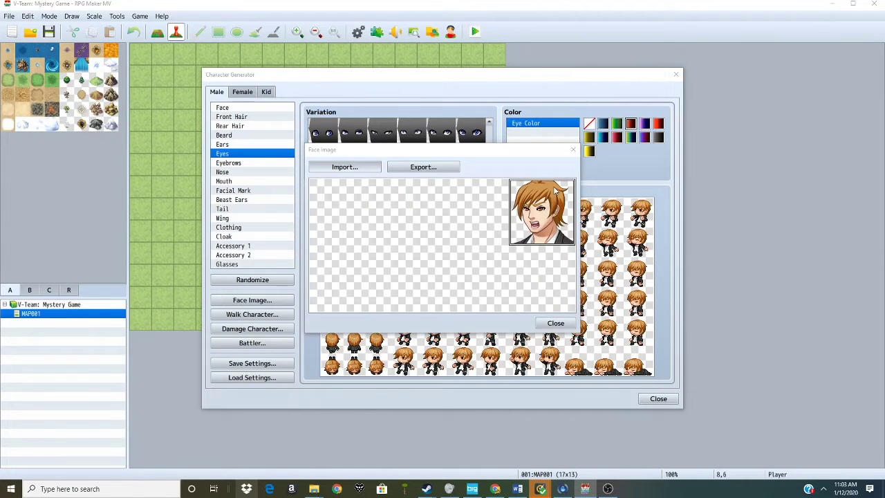
click(423, 167)
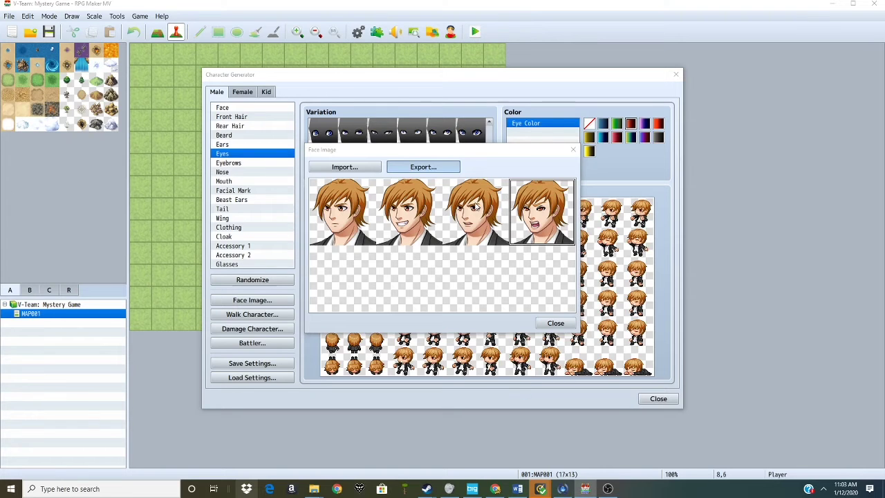
click(668, 390)
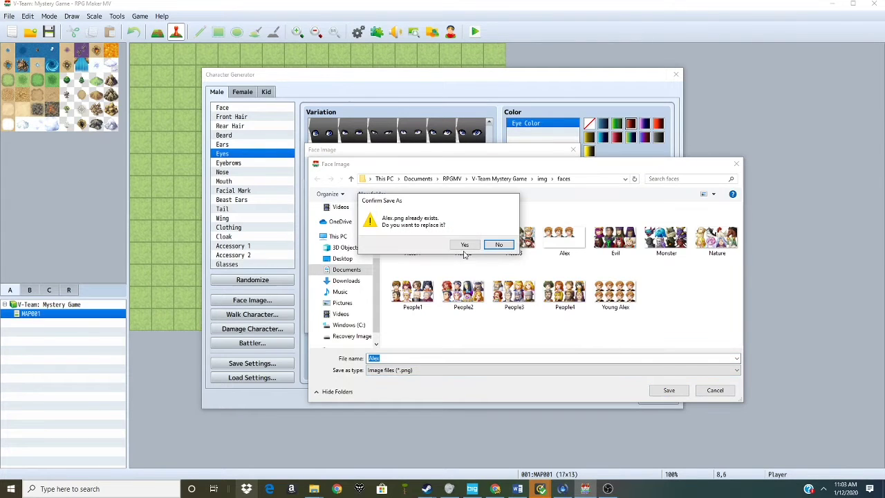
click(499, 245)
click(557, 321)
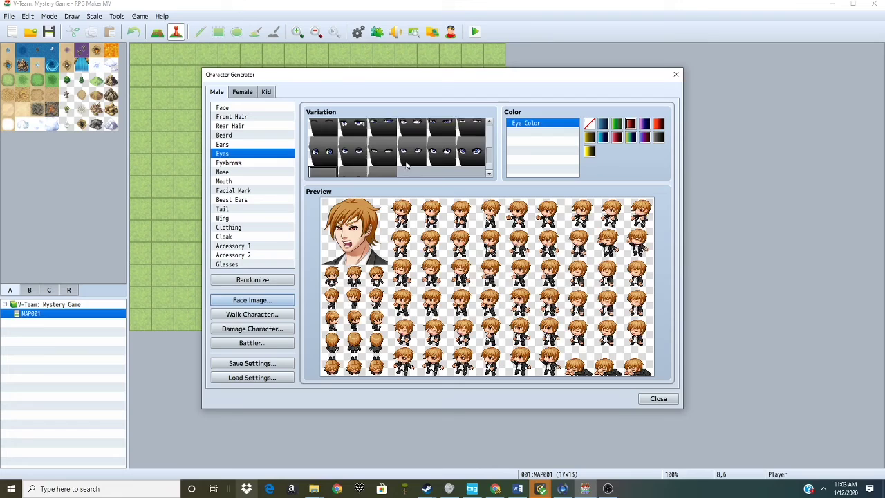
scroll(315, 139, up, 1)
- Reselect the second eye style and choose the third mouth style
click(354, 133)
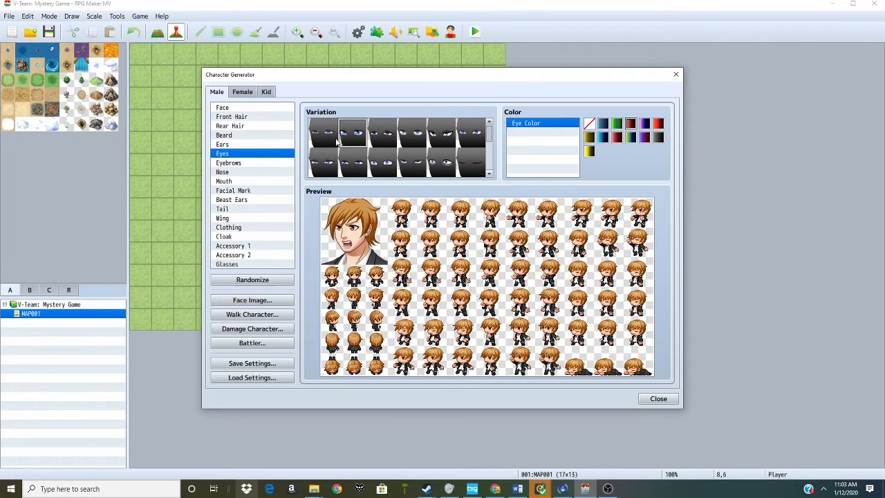
click(248, 183)
click(382, 133)
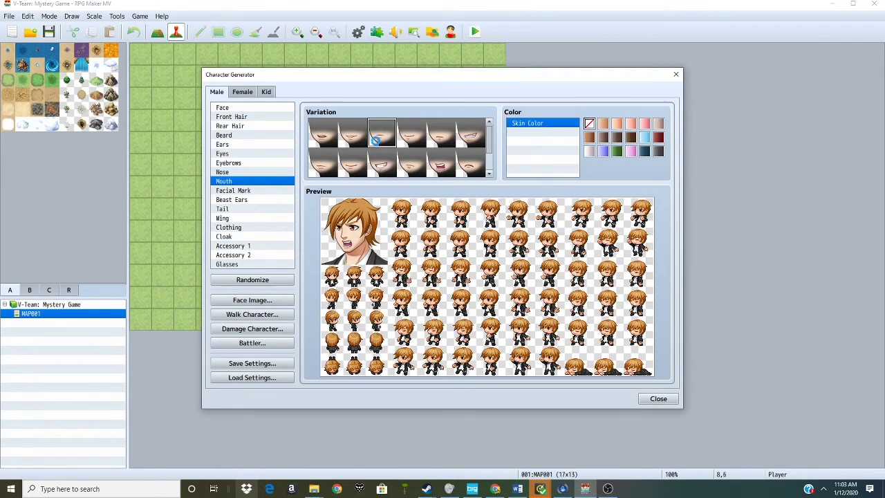
- Import the Alex walking sheet and save the combined walking sprites over it
click(285, 314)
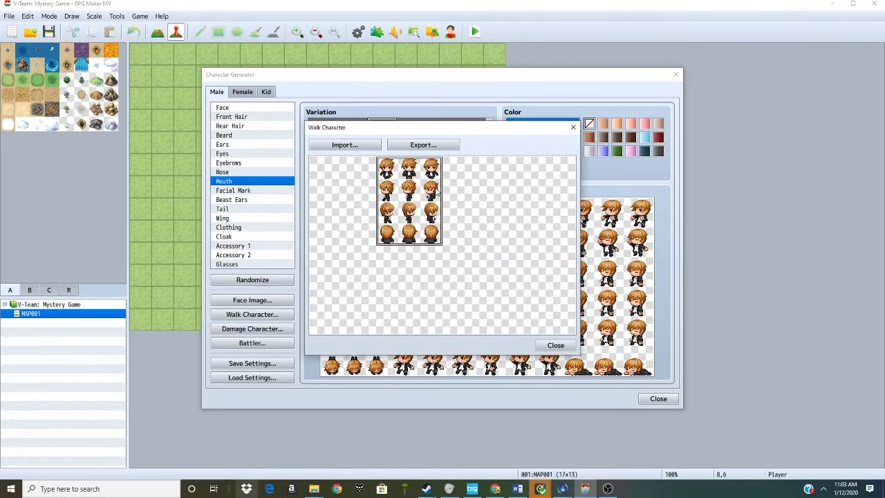
click(345, 144)
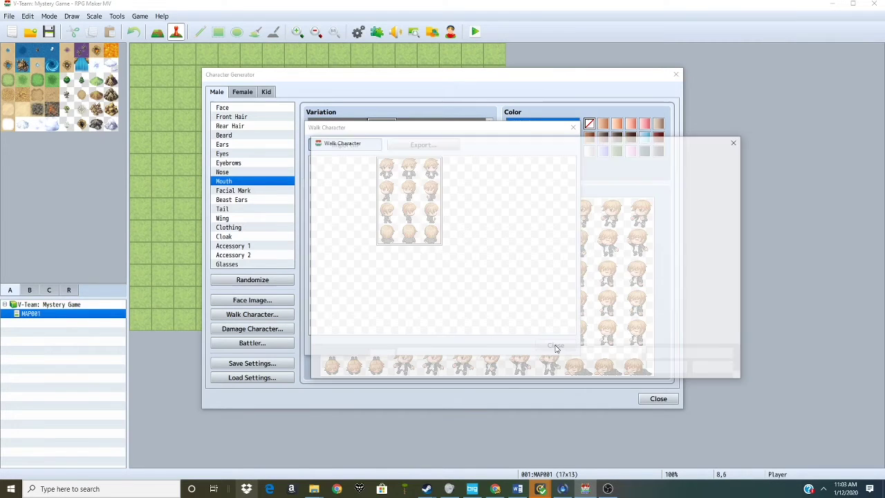
key(Escape)
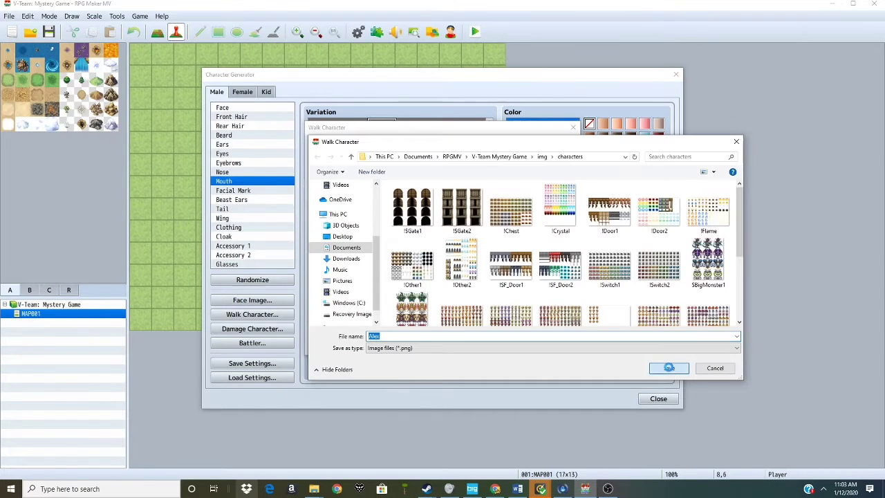
click(669, 368)
click(465, 247)
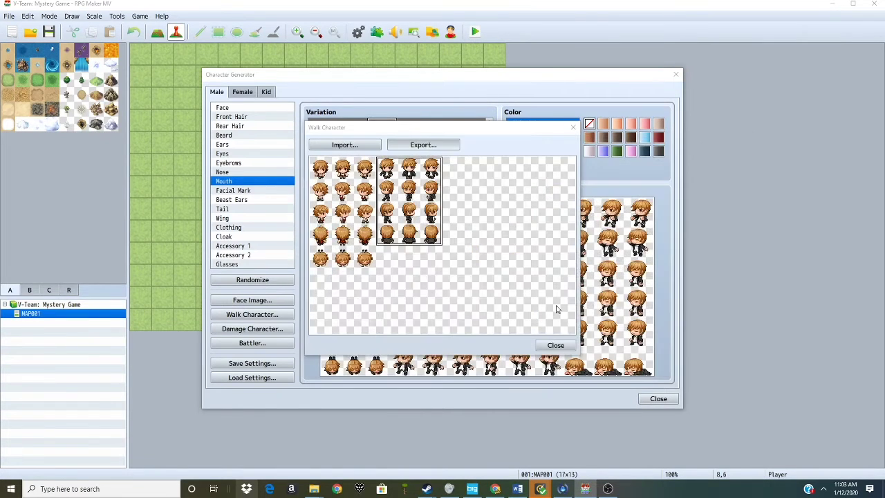
click(555, 345)
- Import the Alex damage sheet and save the damage sprites over Alex.png
click(283, 330)
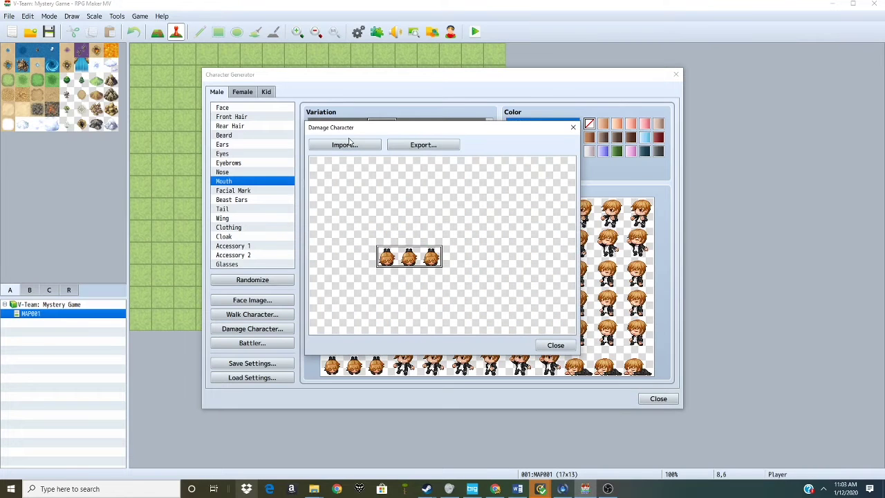
click(344, 145)
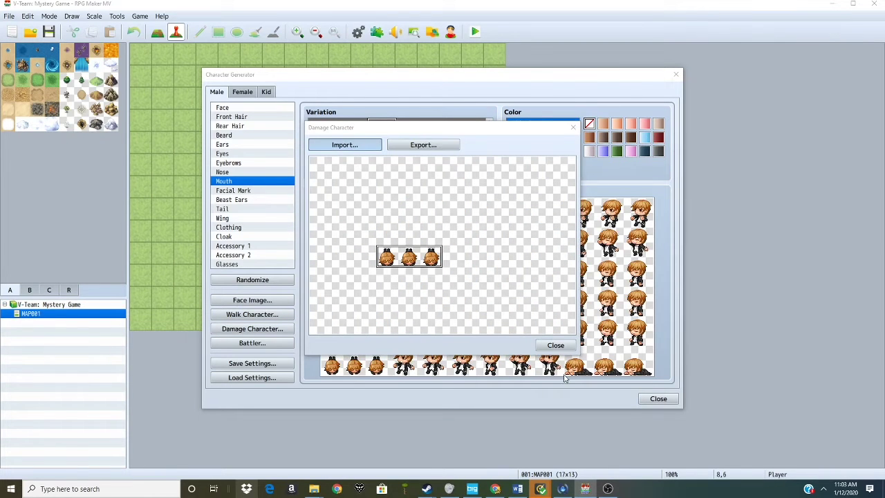
click(669, 369)
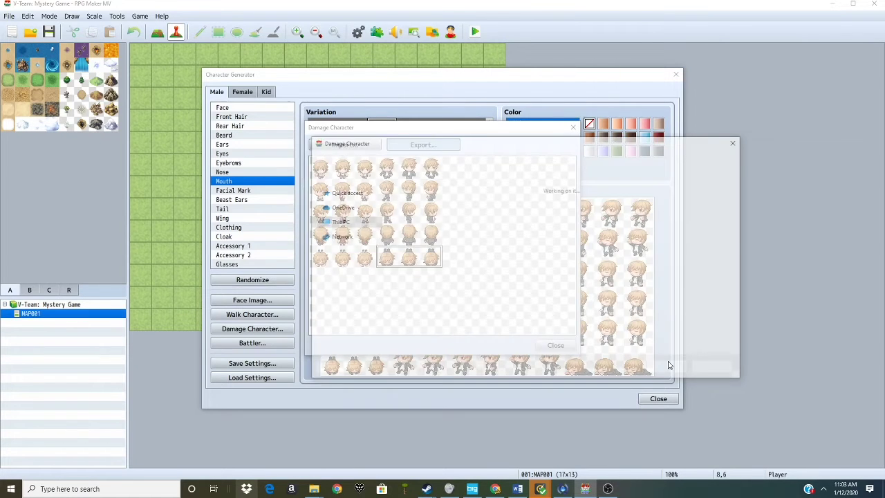
click(669, 367)
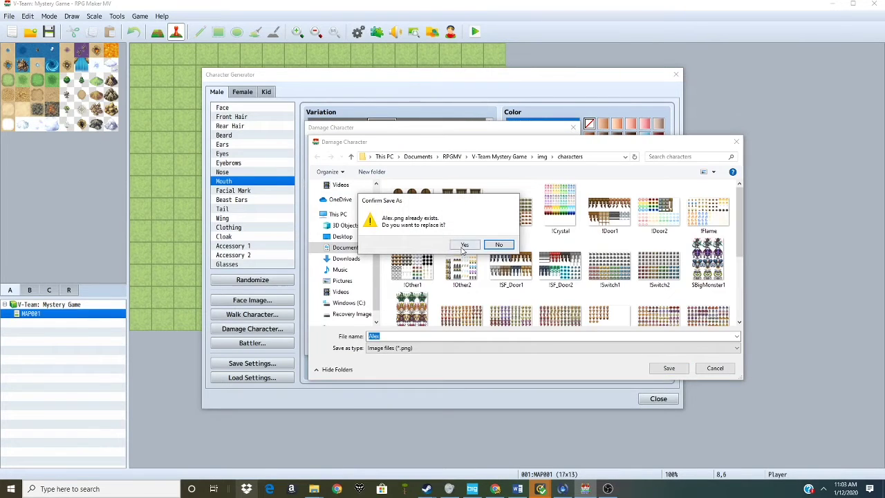
click(464, 245)
click(556, 347)
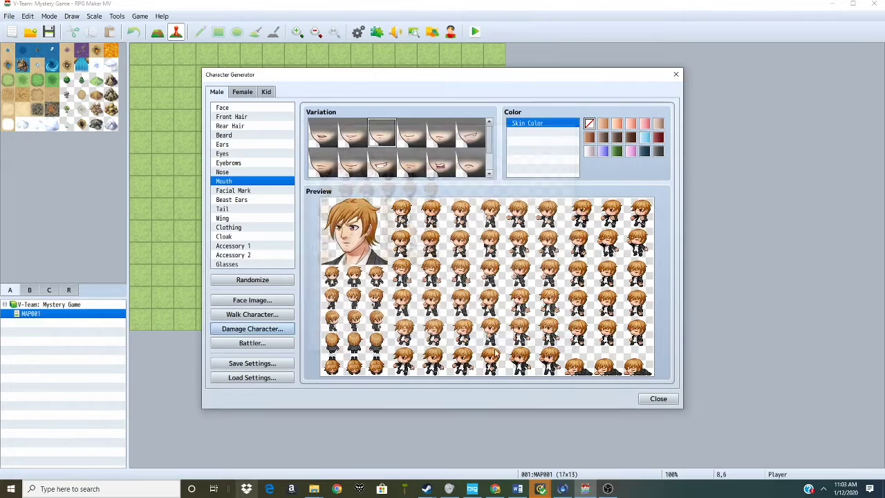
- Export the battler sprite sheet under the Alex name
click(286, 343)
click(437, 145)
text(Alex_2)
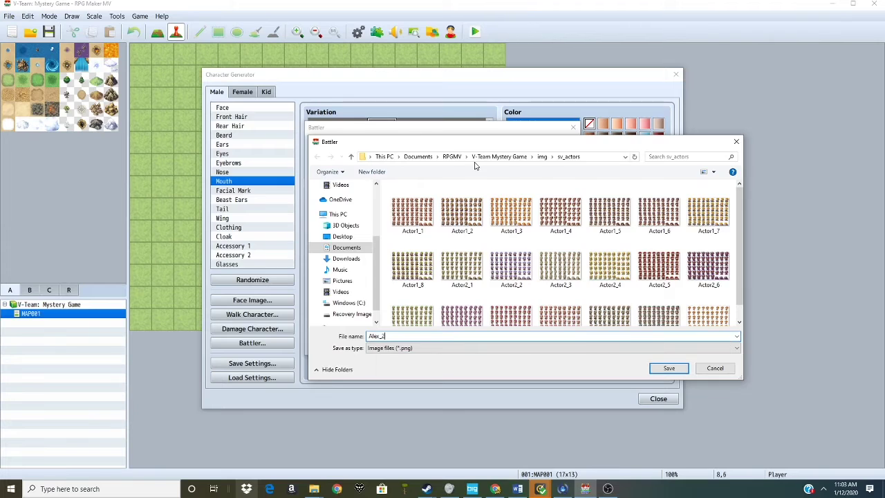
click(669, 367)
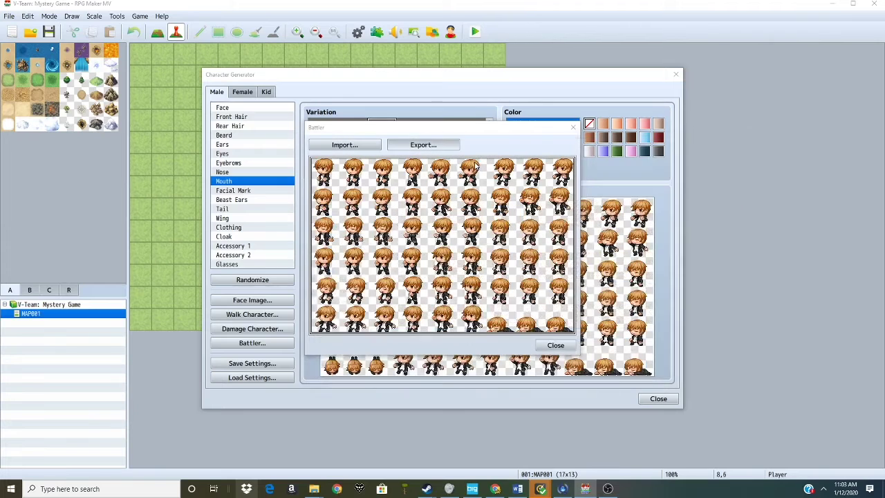
click(555, 345)
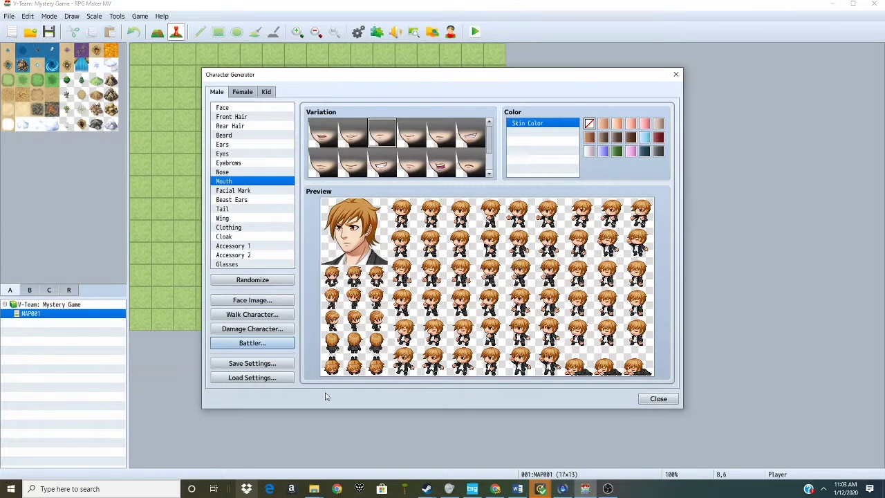
- Create a new 'saves' folder in the game folder for the generator settings
click(249, 366)
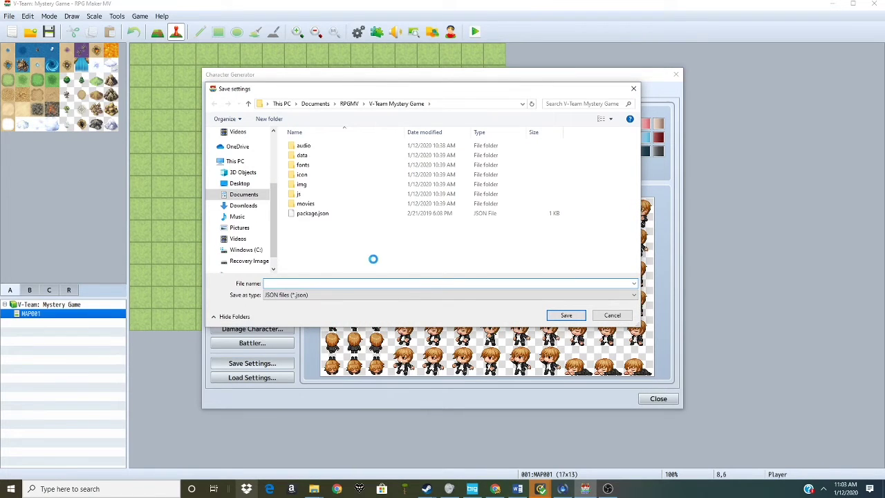
right_click(344, 244)
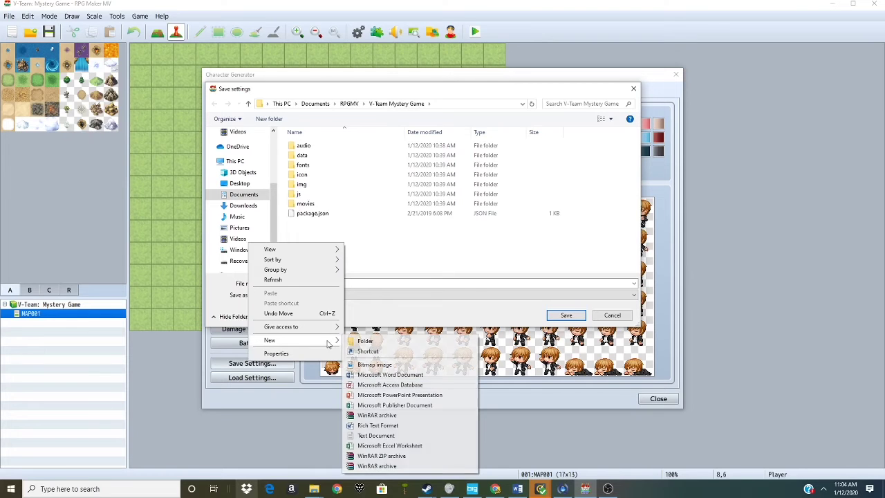
click(396, 310)
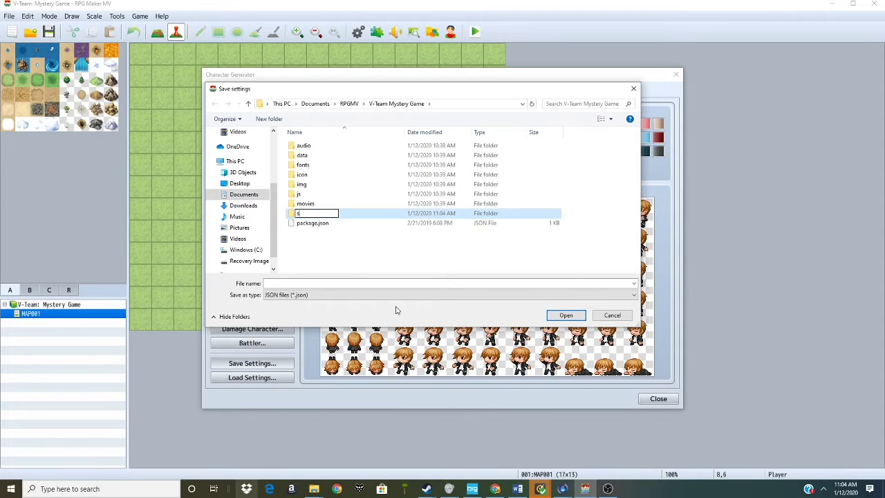
text(saves)
key(Return)
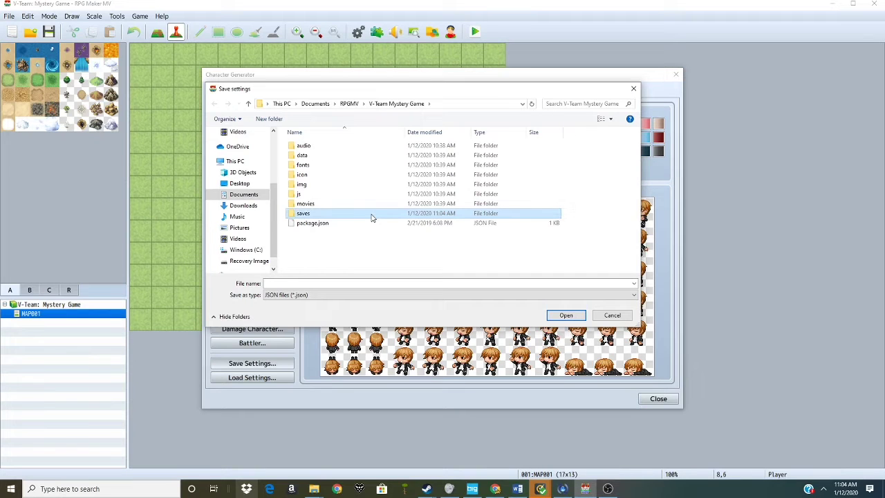
double_click(371, 217)
- Create a 'Character Creator' folder inside saves and save the settings as 'Young and Tennage Alex'
right_click(352, 187)
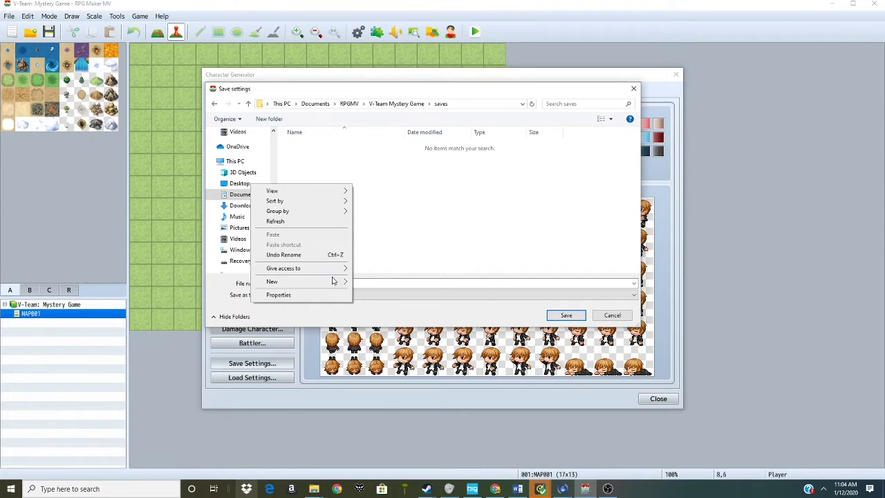
mouse_move(304, 281)
click(376, 282)
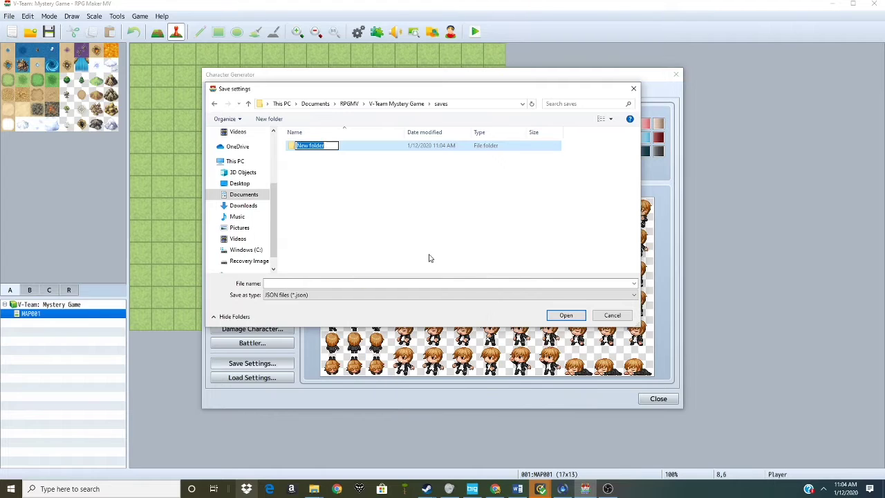
text(Charact)
text(er Creator)
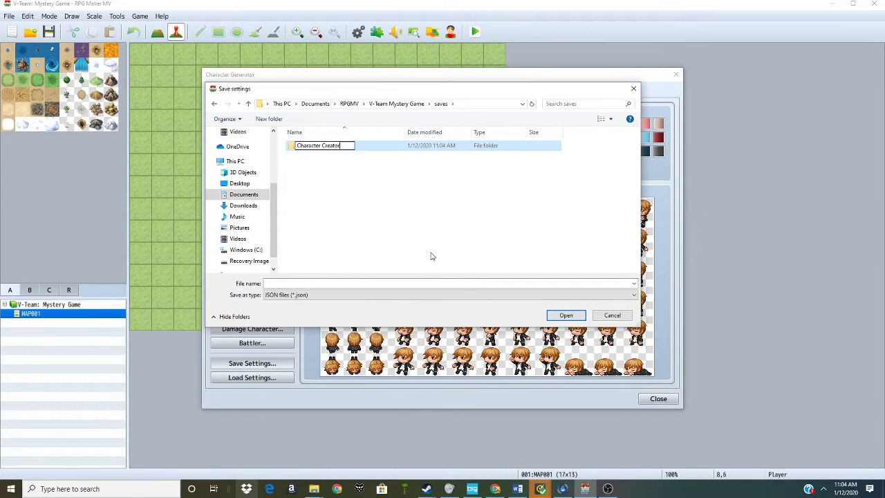
key(Return)
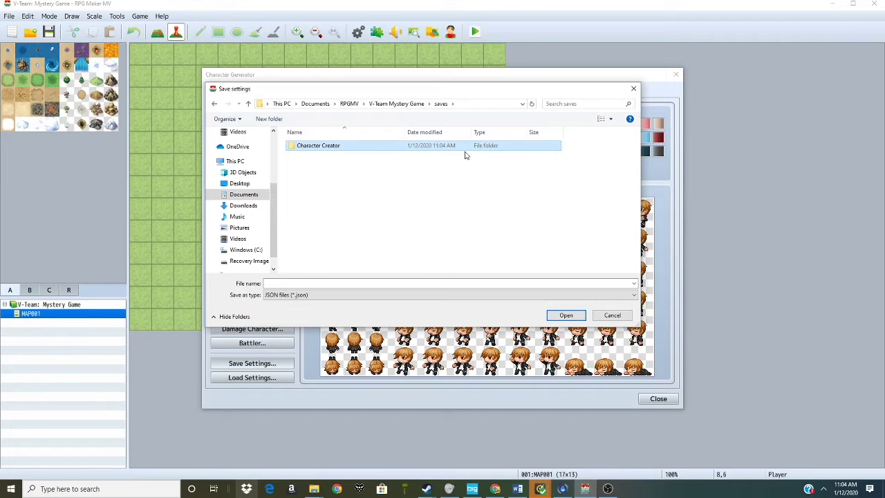
key(Return)
text(Young and Tennage Alex)
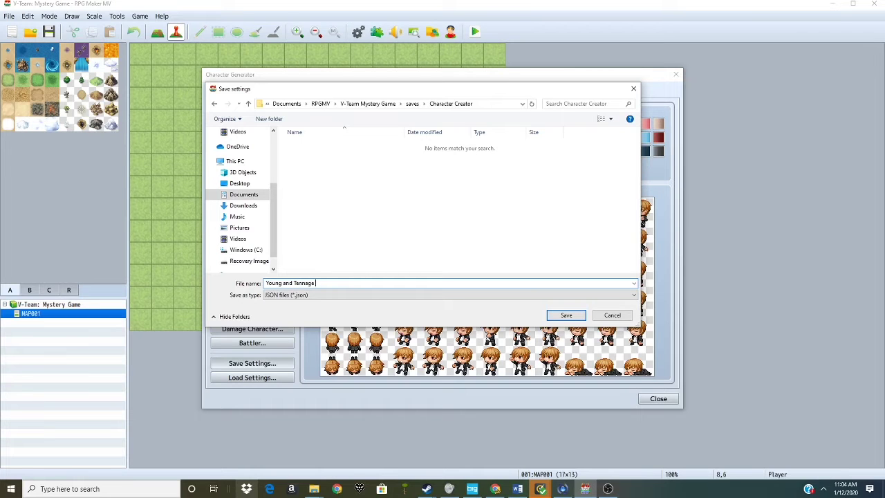
click(566, 316)
- Close the generator and set the editor's transparent colour to dark purple (102, 0, 119)
click(655, 398)
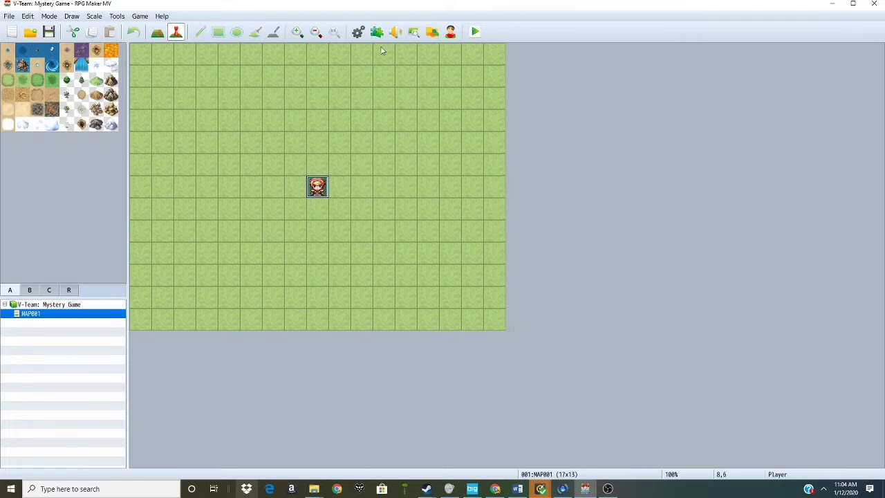
click(117, 16)
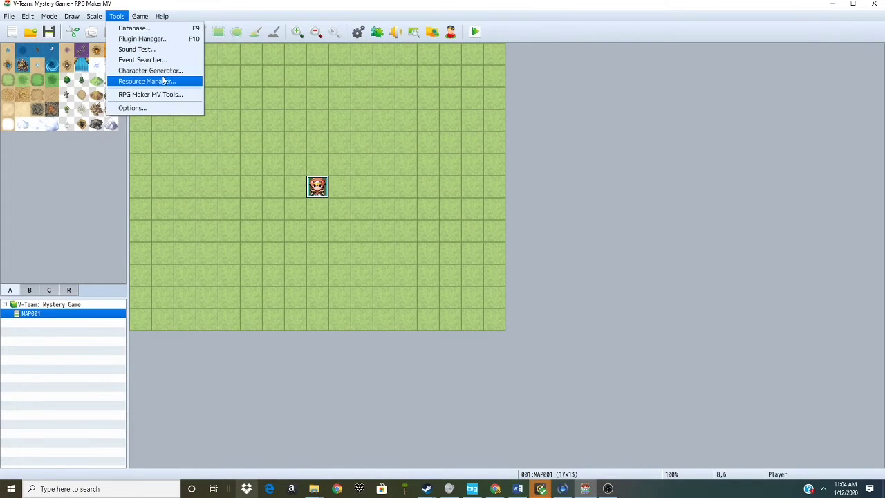
click(155, 109)
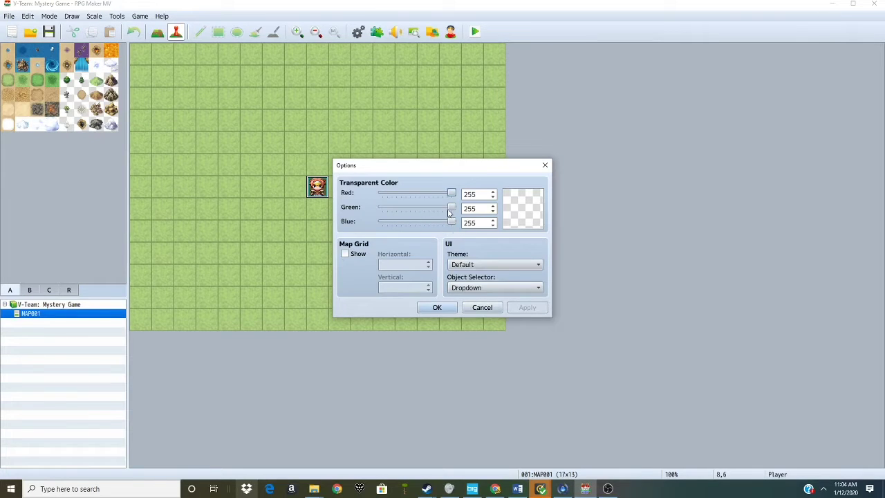
drag(452, 193, 396, 193)
drag(451, 208, 386, 219)
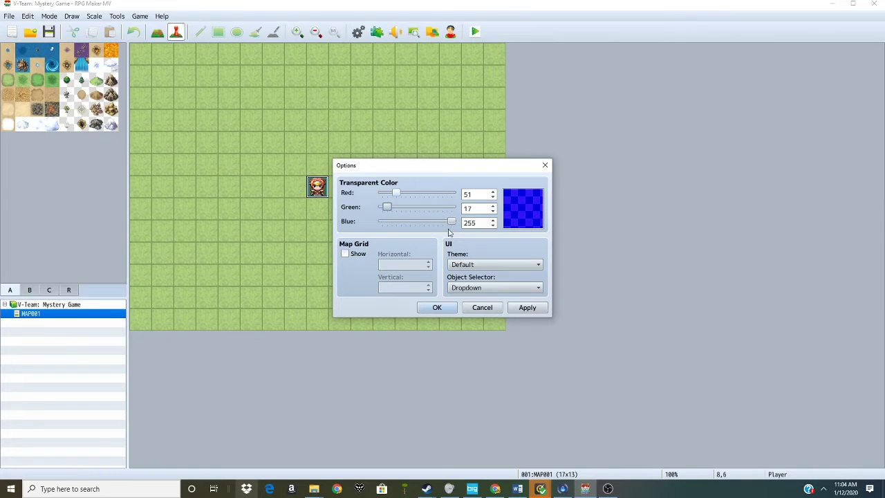
drag(451, 222, 383, 226)
mouse_move(396, 193)
mouse_down()
mouse_move(382, 194)
mouse_move(470, 222)
mouse_move(382, 206)
mouse_move(428, 222)
mouse_up()
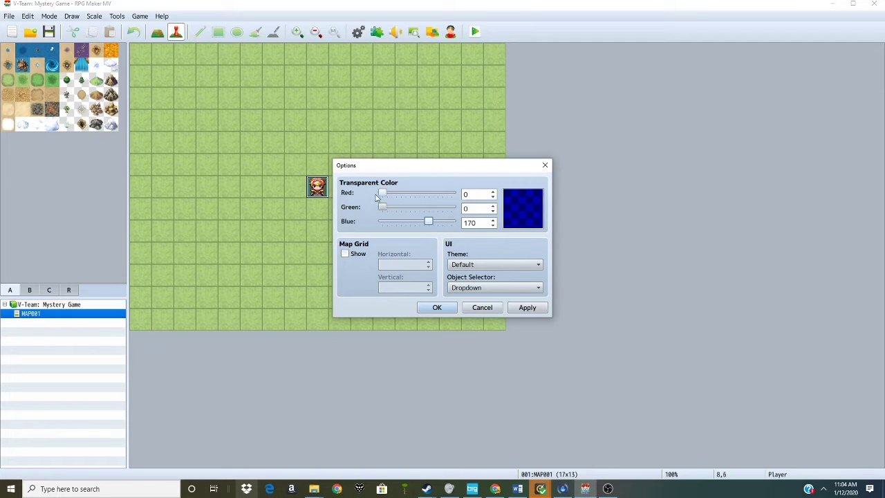
mouse_move(382, 194)
mouse_down()
mouse_move(434, 195)
mouse_move(409, 197)
mouse_up()
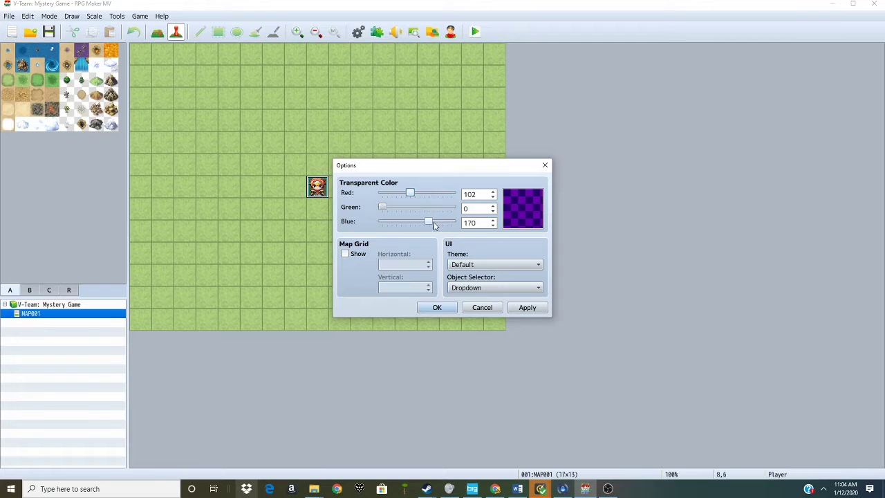
drag(434, 225, 416, 228)
click(437, 307)
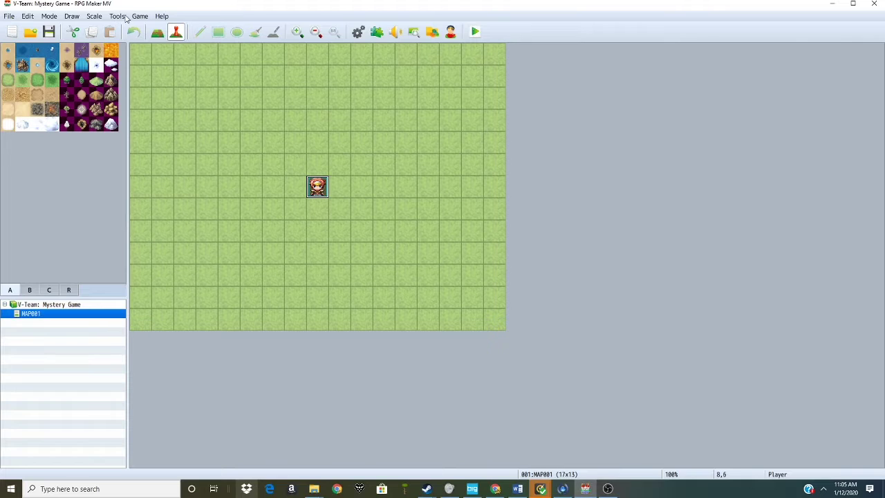
- Try the High Contrast White and High Contrast Black interface themes in the editor options
click(31, 17)
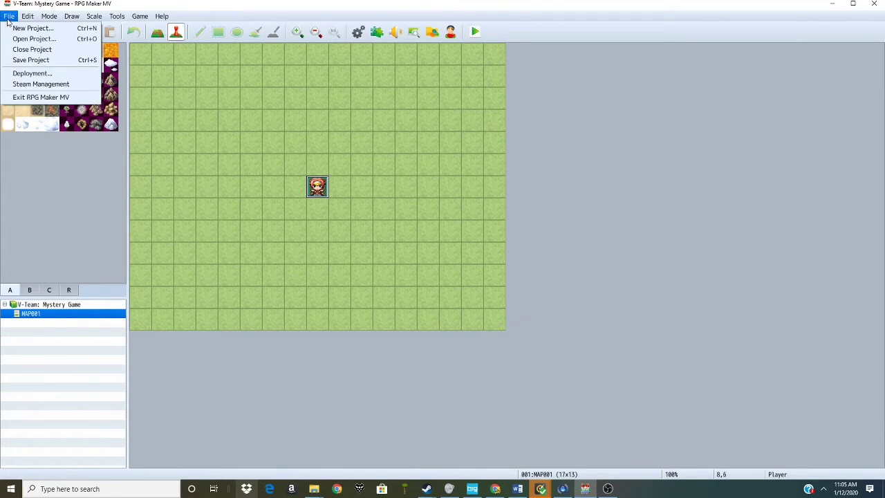
click(9, 16)
click(114, 16)
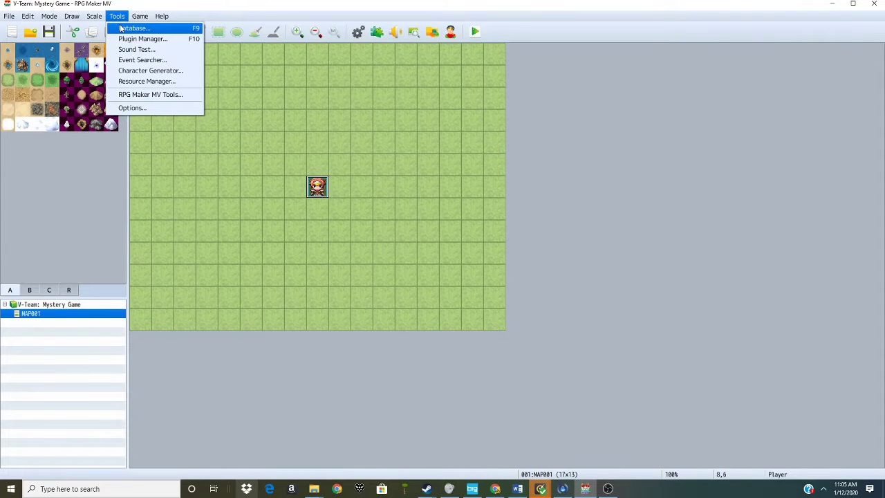
click(125, 109)
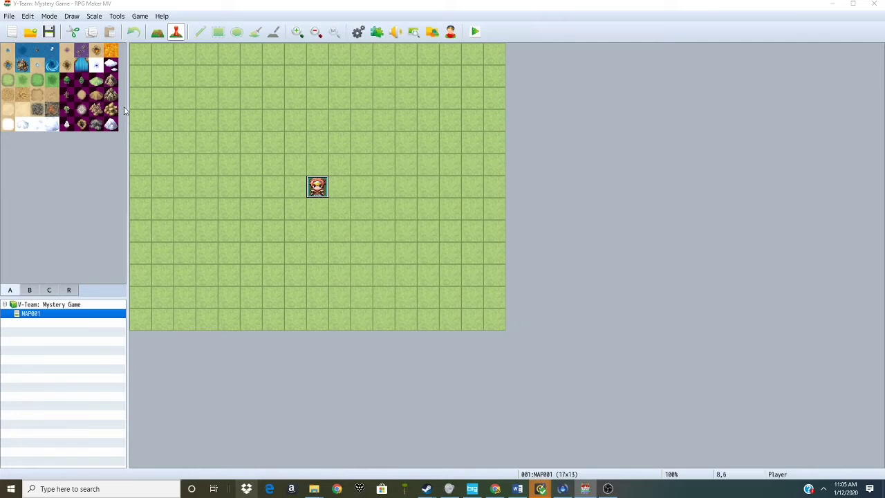
click(478, 265)
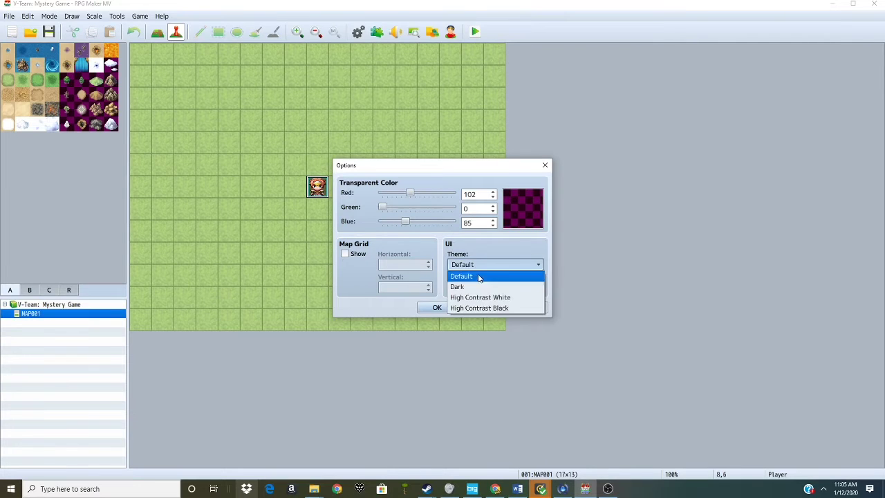
click(467, 298)
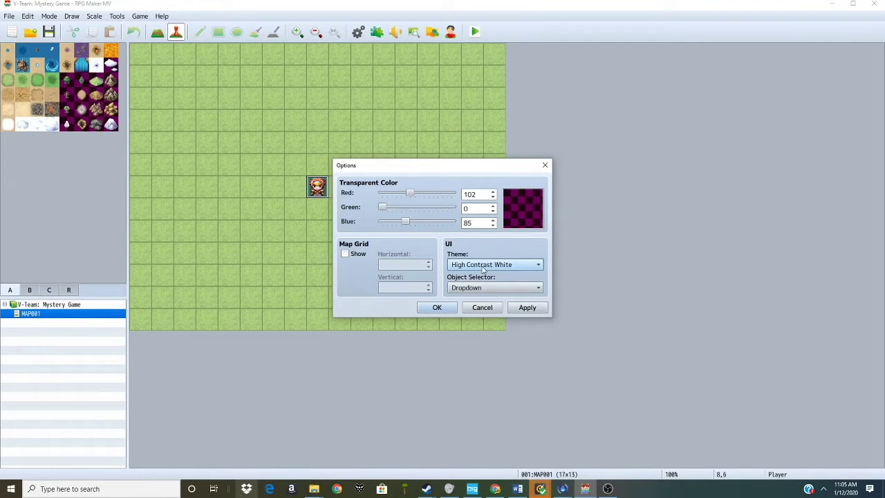
click(517, 307)
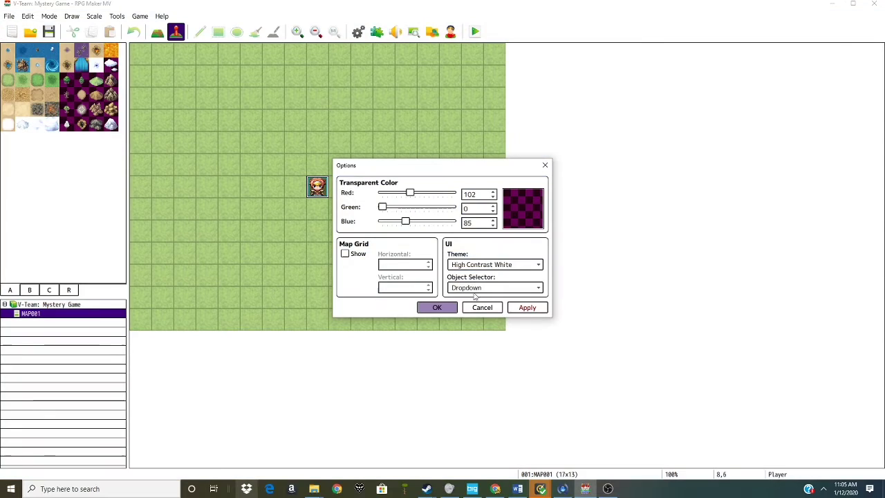
click(490, 265)
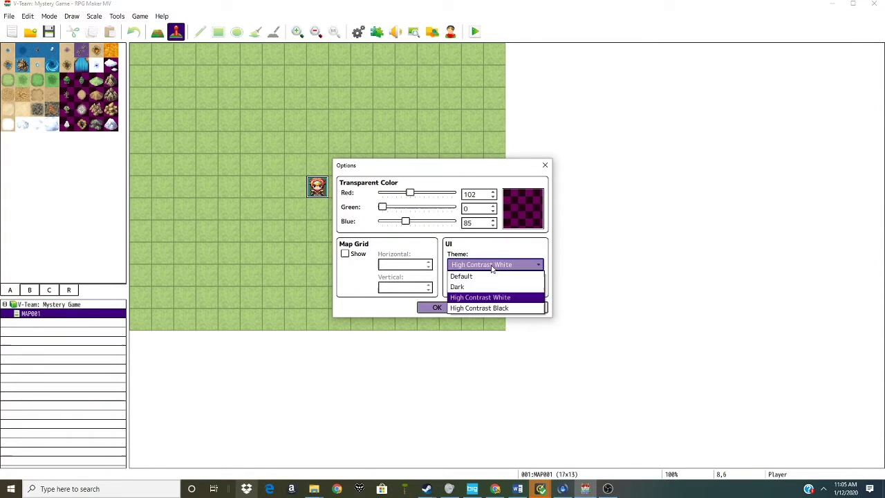
click(499, 308)
click(527, 307)
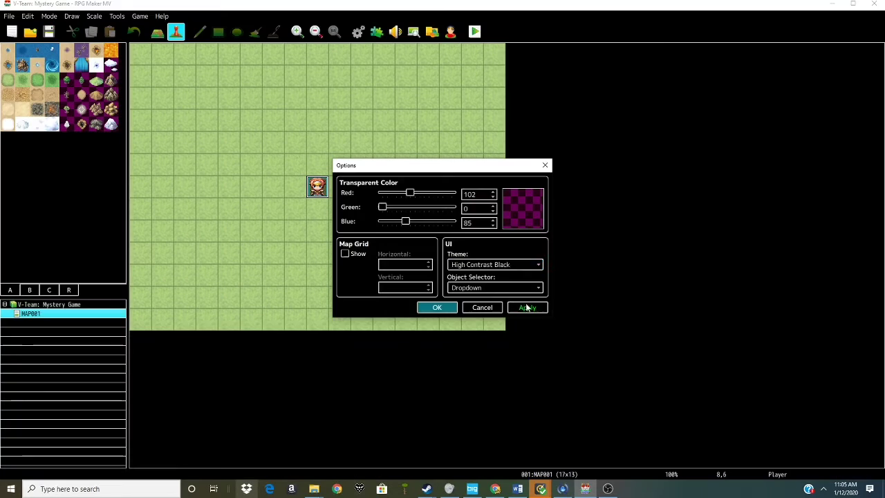
- Apply the Dark theme and confirm the options
click(510, 266)
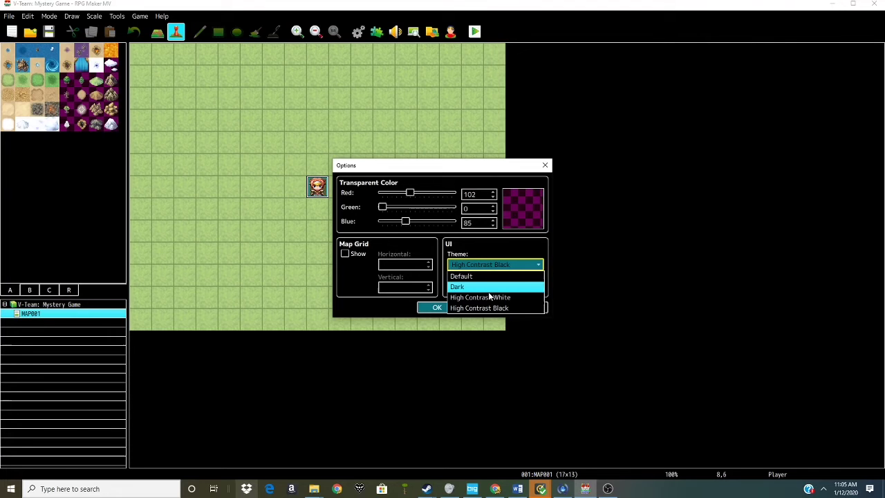
click(491, 287)
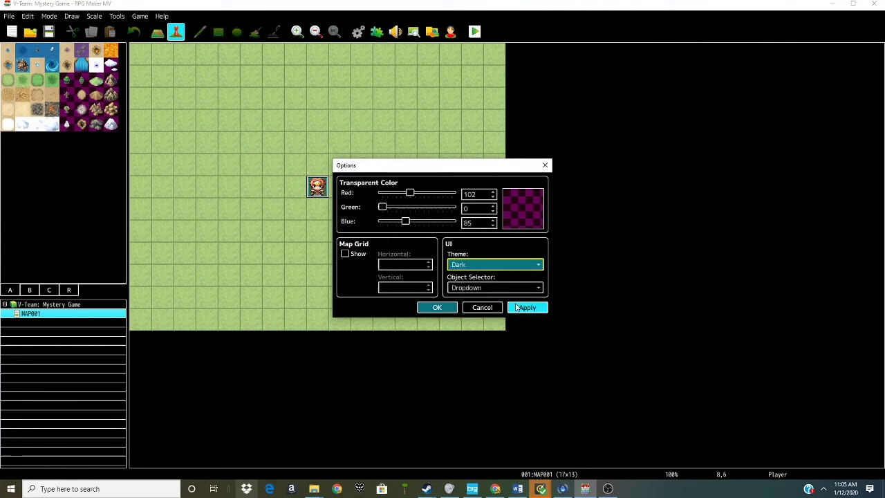
click(517, 309)
click(435, 309)
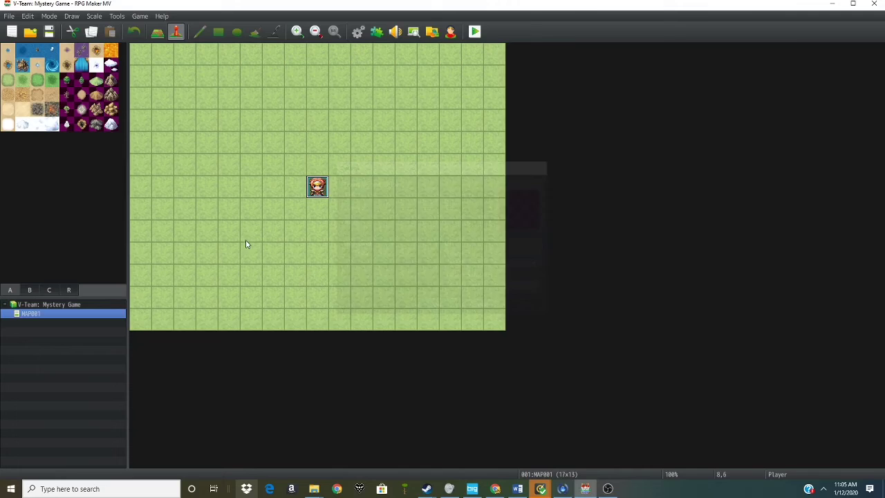
click(97, 83)
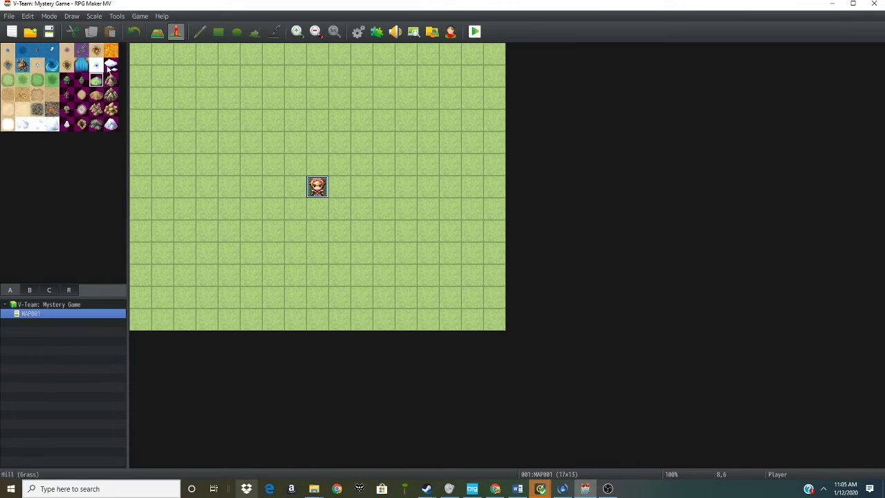
click(111, 50)
click(157, 31)
drag(161, 96, 198, 162)
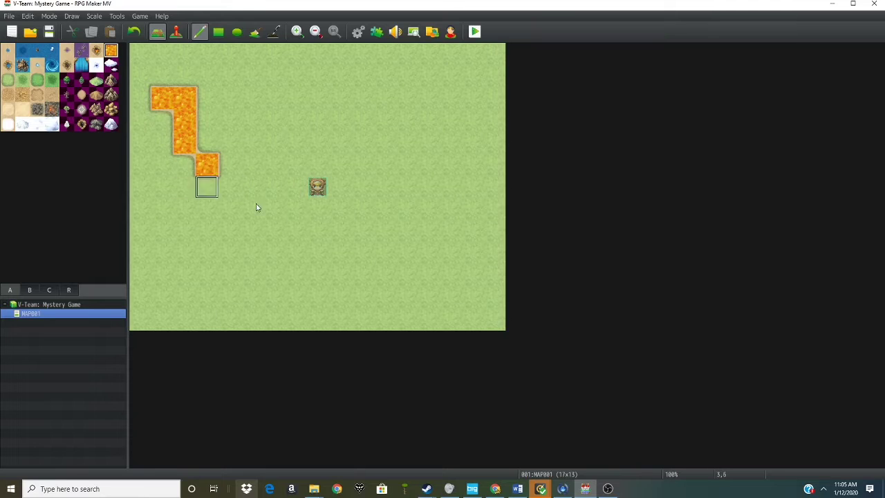
key(ctrl+z)
click(96, 109)
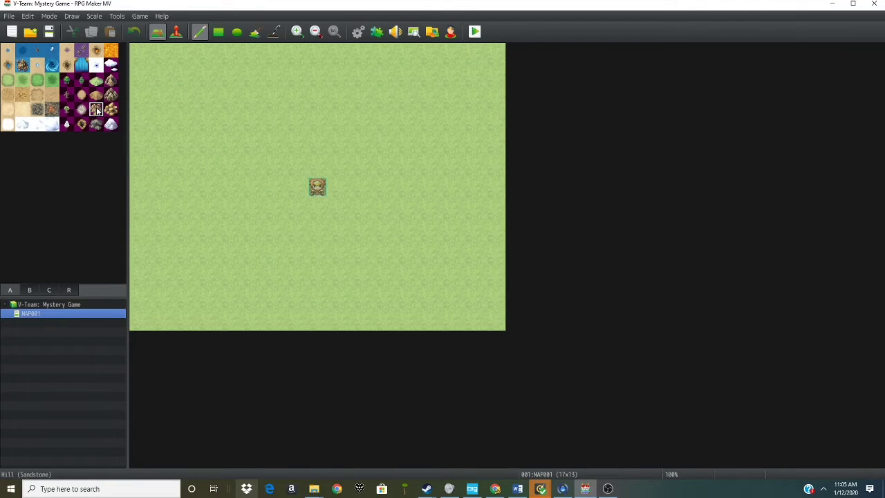
click(96, 50)
mouse_move(206, 97)
mouse_down()
mouse_move(302, 158)
mouse_move(205, 118)
mouse_move(228, 130)
mouse_up()
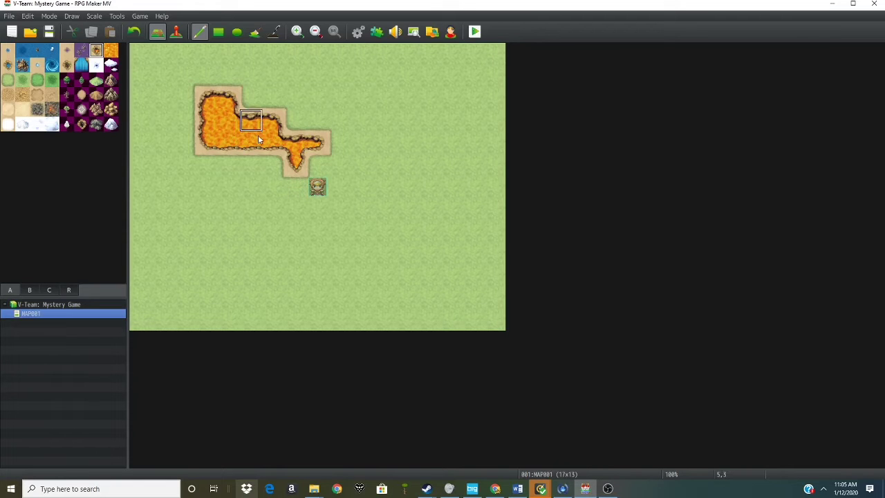
key(ctrl+z)
click(172, 31)
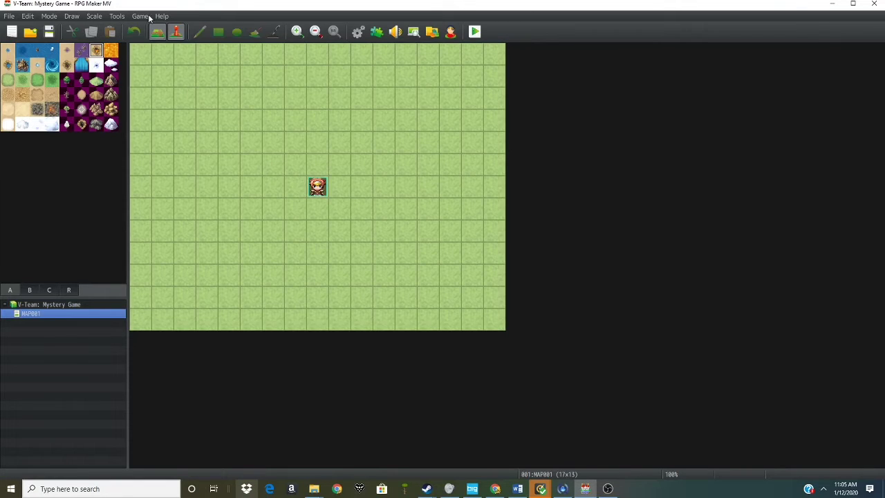
- Look over the installed plugins list, then close the plugin manager
click(139, 16)
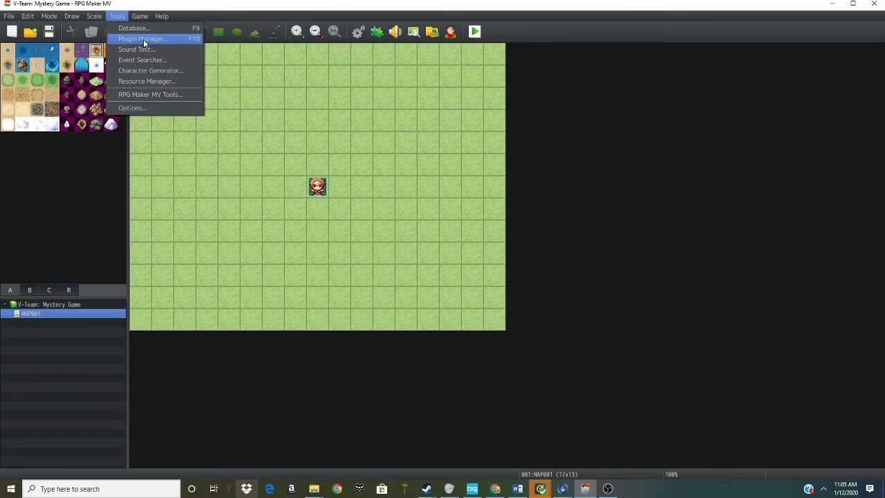
click(165, 38)
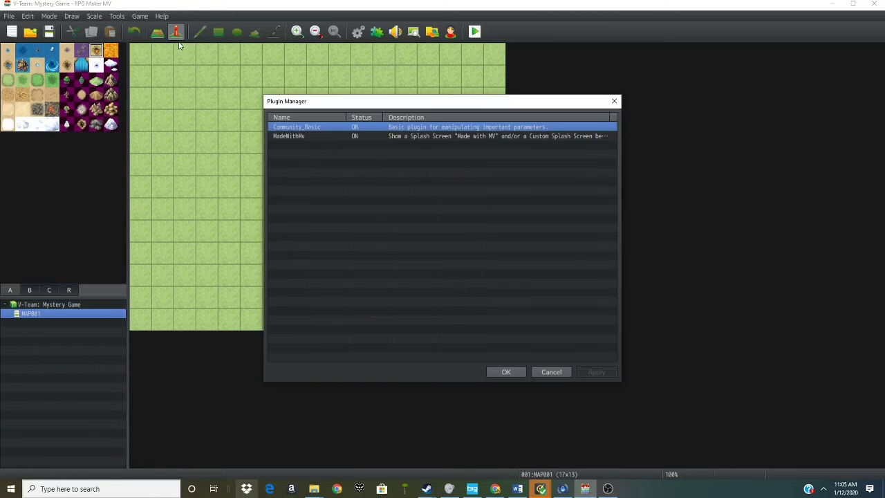
click(354, 145)
click(552, 372)
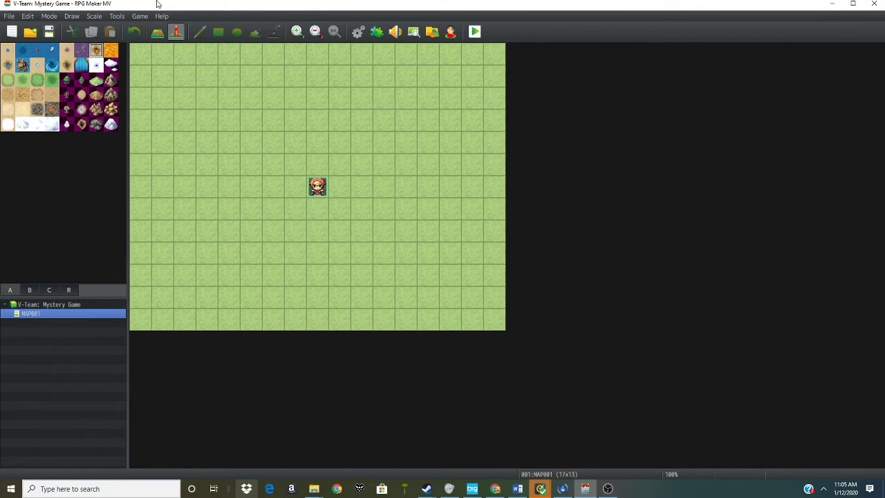
- Register Tileset Builder and Scene Builder from Found Tools as additional tools
click(117, 17)
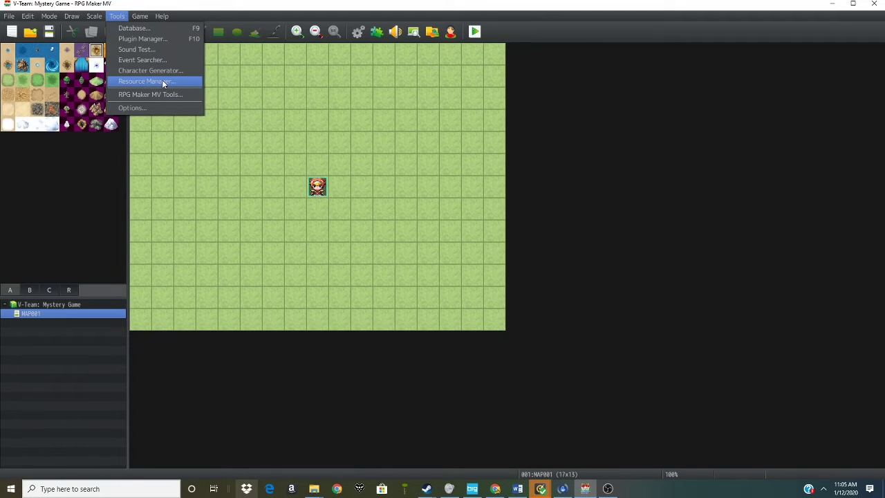
click(184, 93)
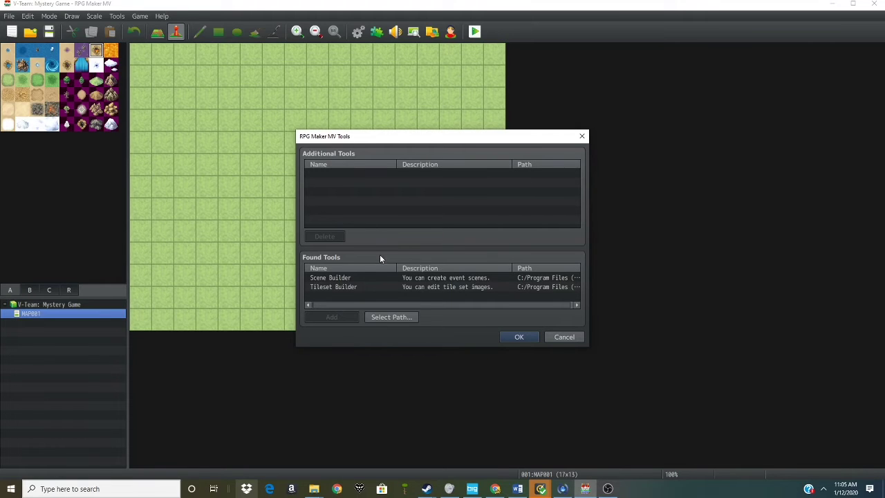
click(362, 286)
click(339, 318)
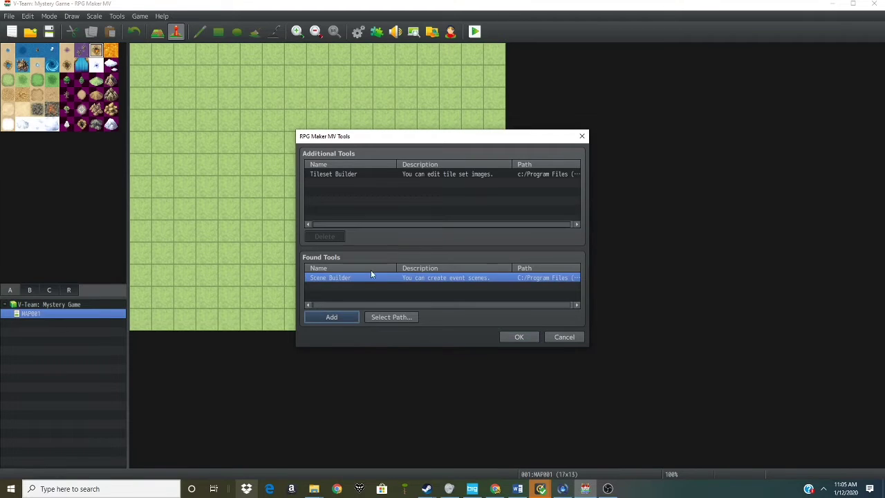
click(345, 318)
click(520, 336)
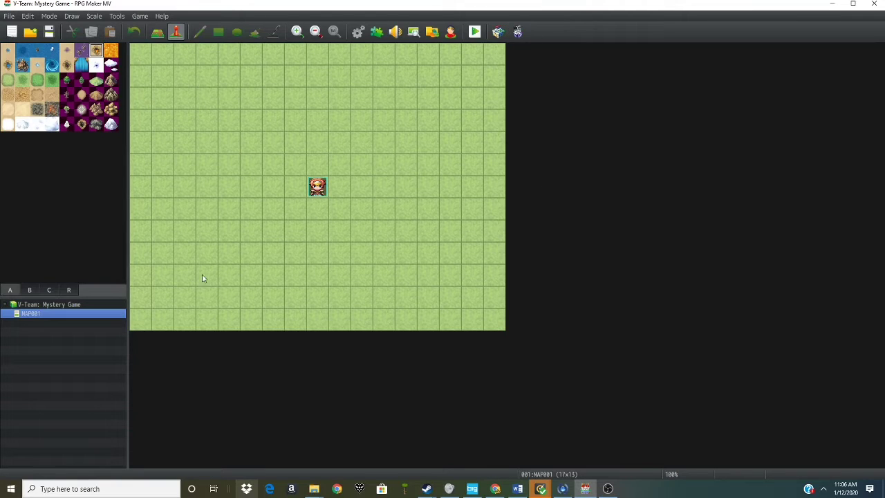
- Rename actor 0001 to Alex and give him the Young Alex face
click(355, 30)
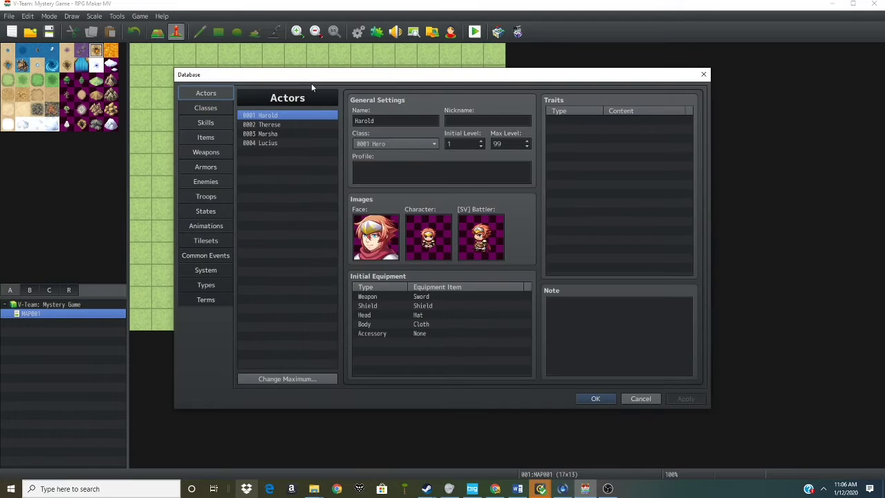
double_click(392, 120)
text(Alex)
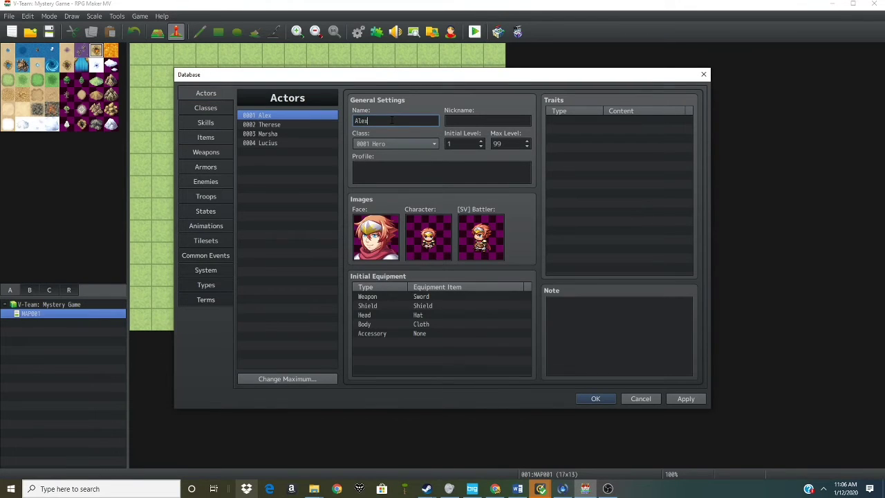
double_click(383, 242)
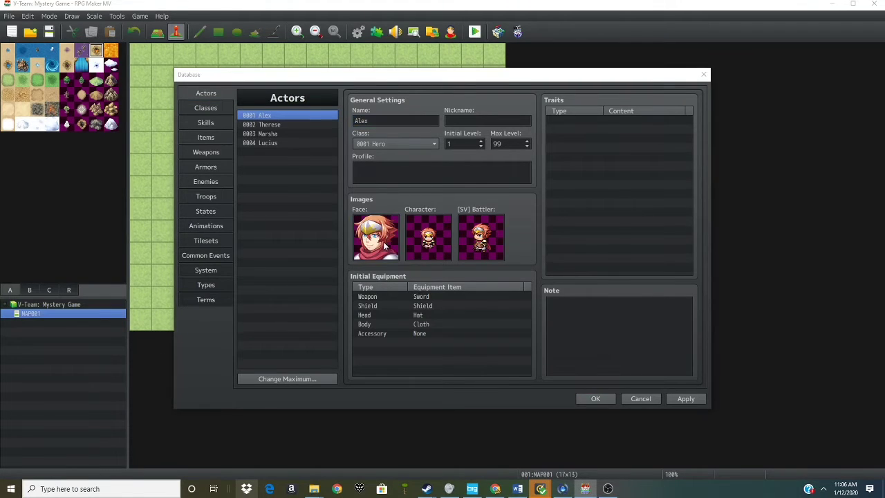
click(317, 242)
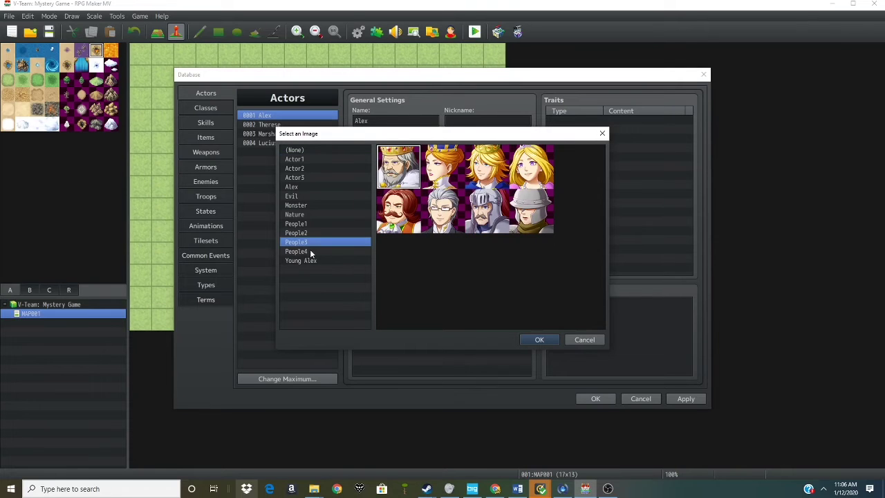
click(307, 262)
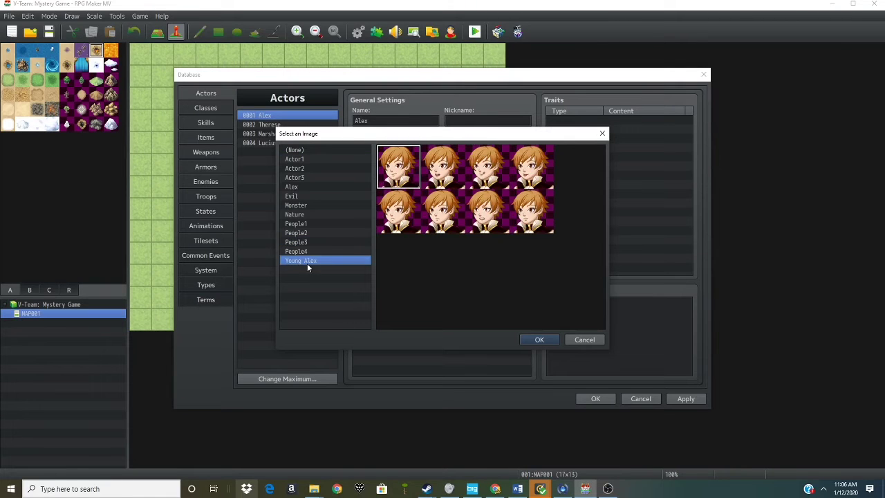
click(529, 339)
- Set Alex's walking character to the Alex sheet and his side-view battler to Alex_1
double_click(419, 242)
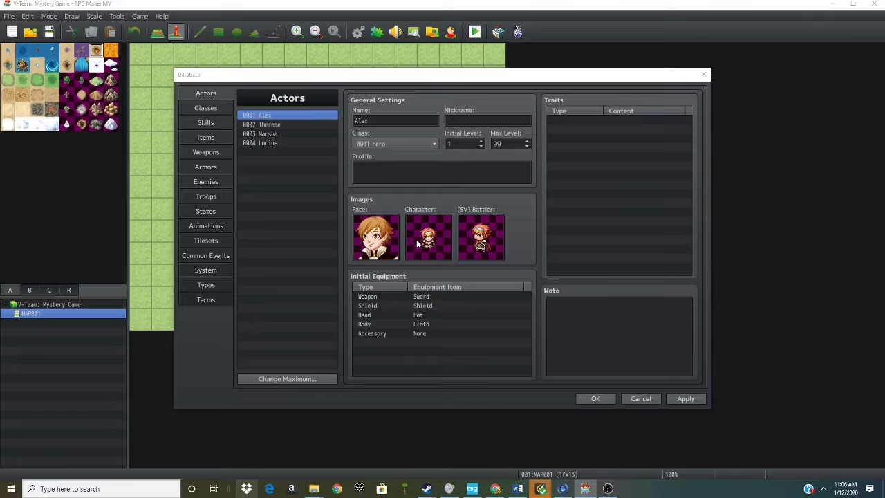
click(319, 185)
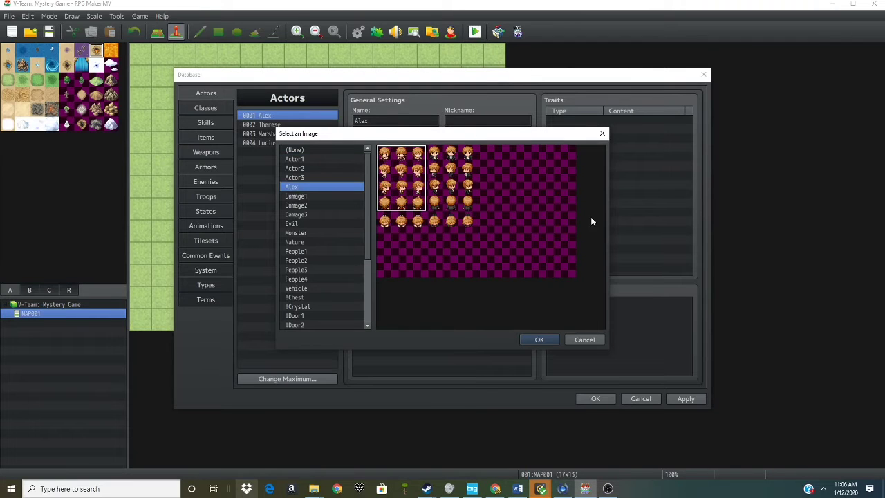
click(539, 339)
double_click(494, 253)
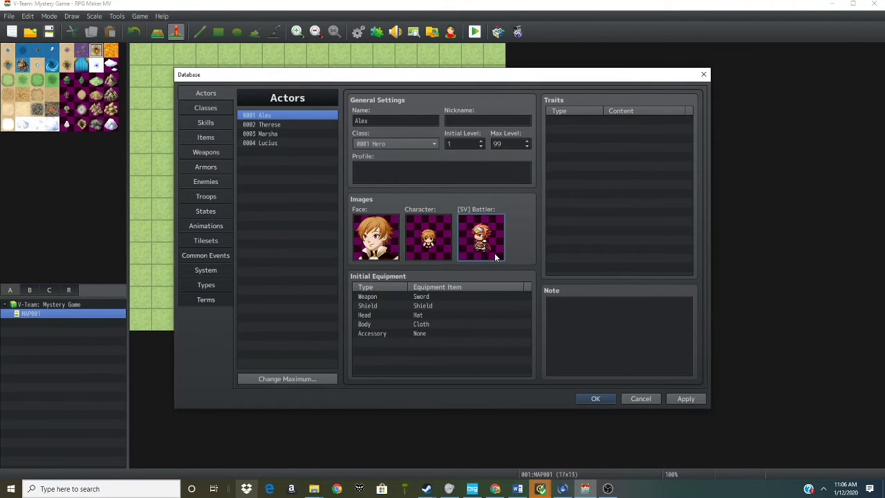
scroll(358, 277, down, 1)
click(344, 318)
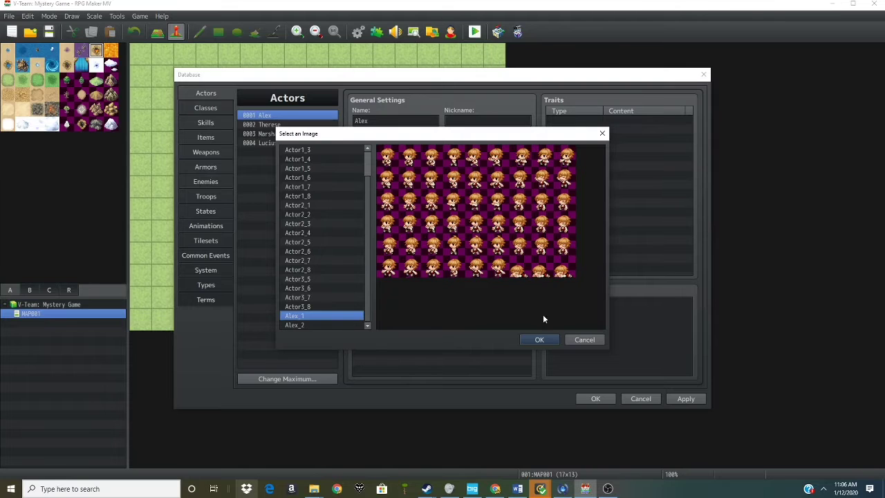
click(536, 340)
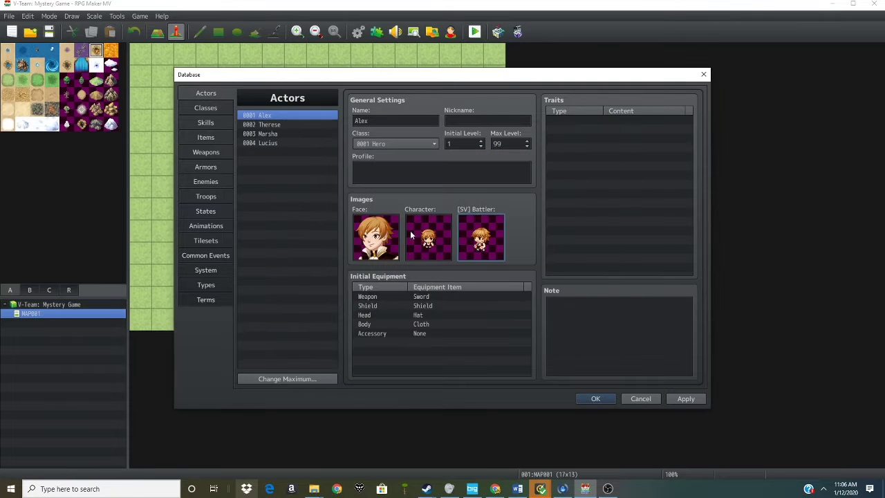
- Enable Use Side-view Battle in the database System settings
click(219, 270)
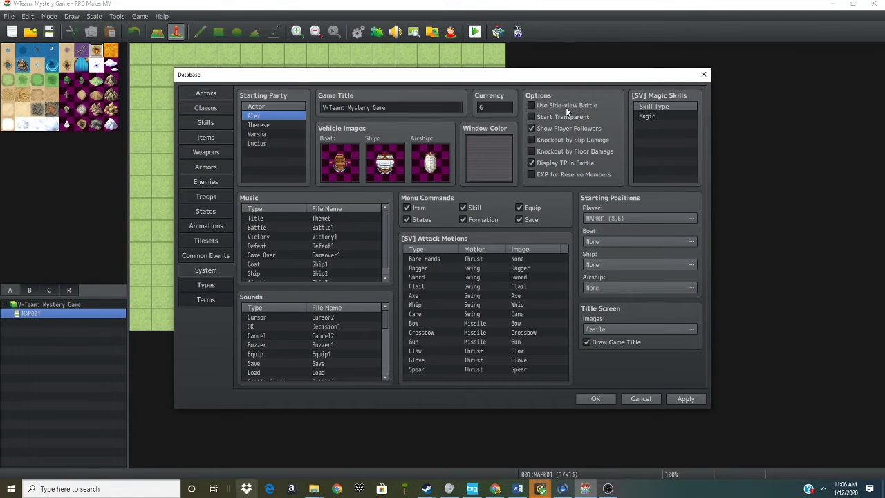
click(567, 108)
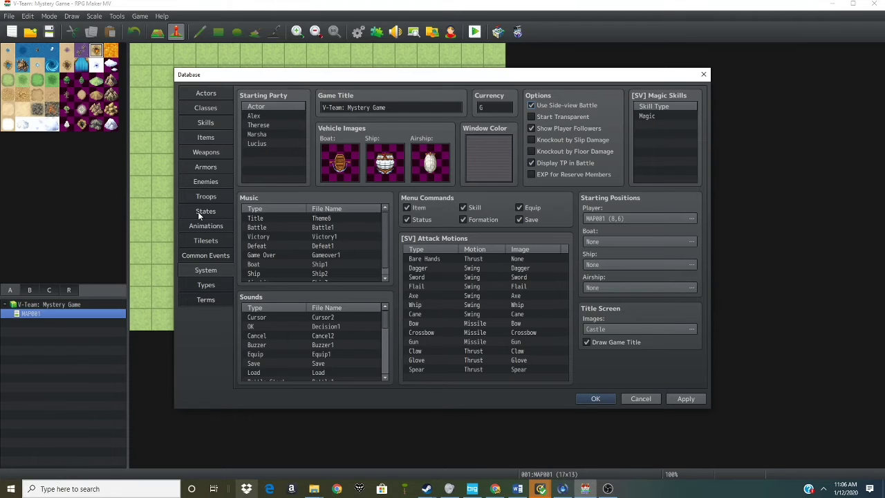
click(206, 93)
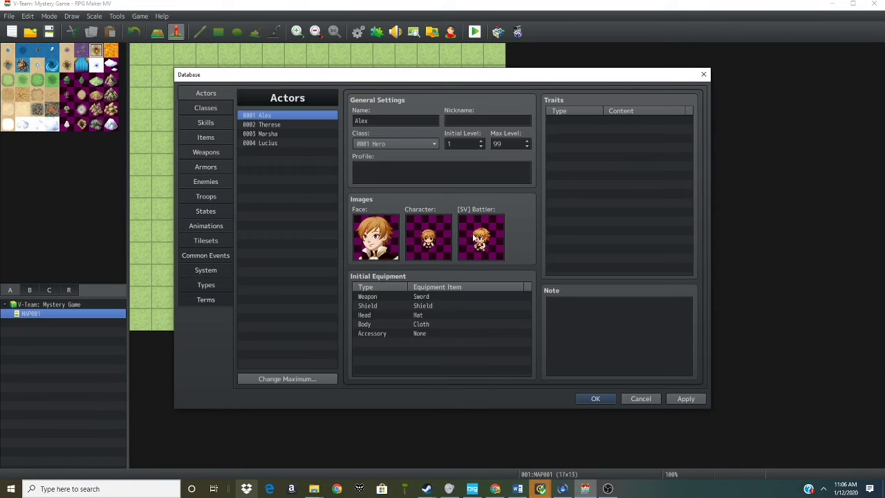
- Set Alex's starting weapon to None
click(462, 304)
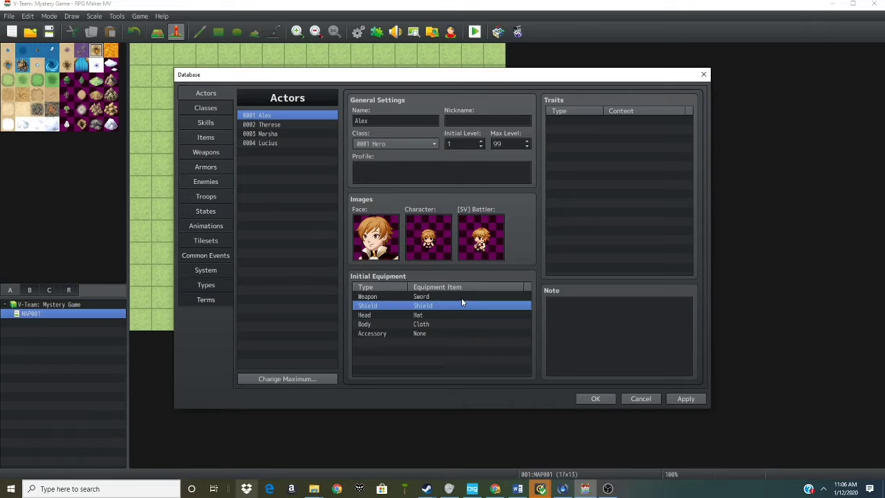
click(461, 297)
double_click(443, 296)
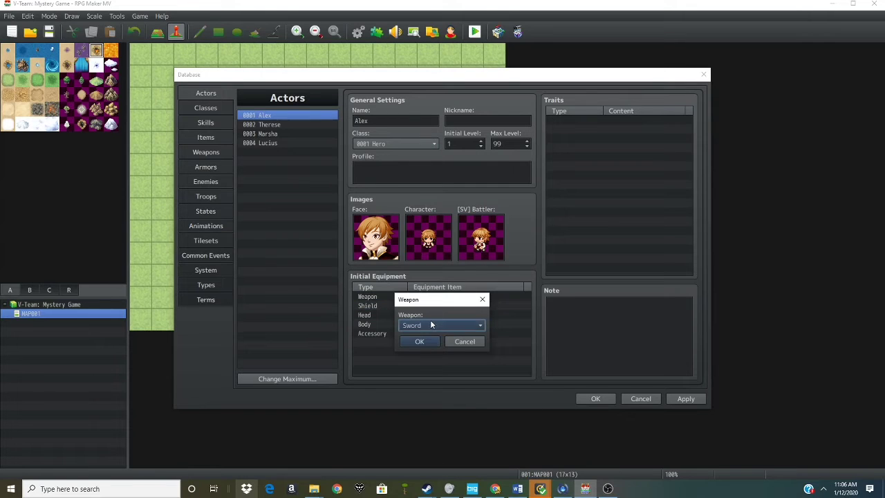
click(431, 323)
click(415, 335)
- Set Alex's starting shield and head gear to None
double_click(433, 304)
click(419, 324)
click(413, 338)
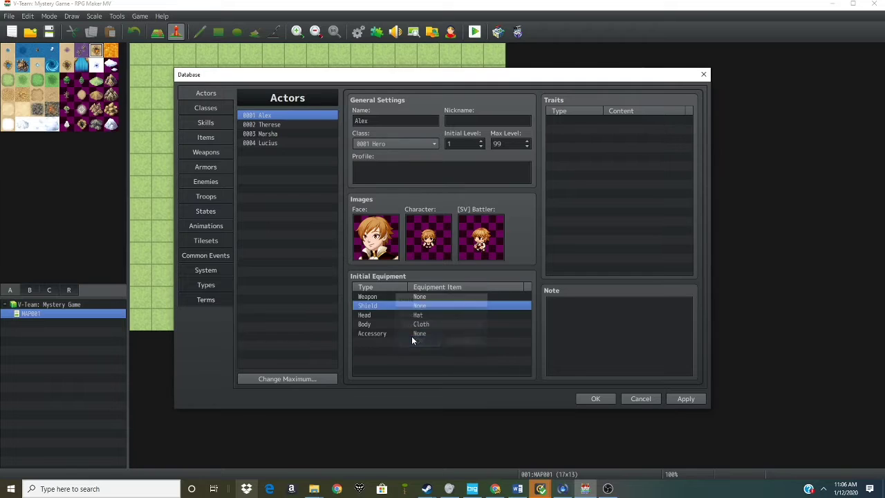
click(428, 316)
double_click(428, 316)
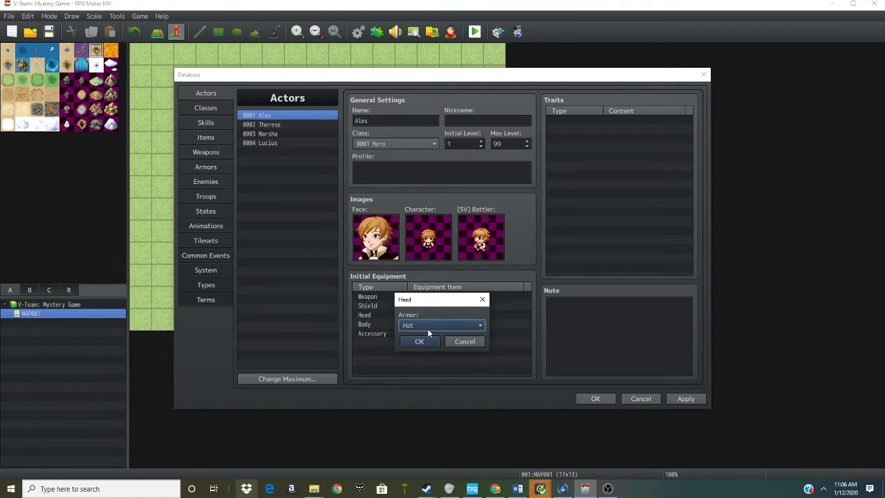
click(426, 326)
click(422, 338)
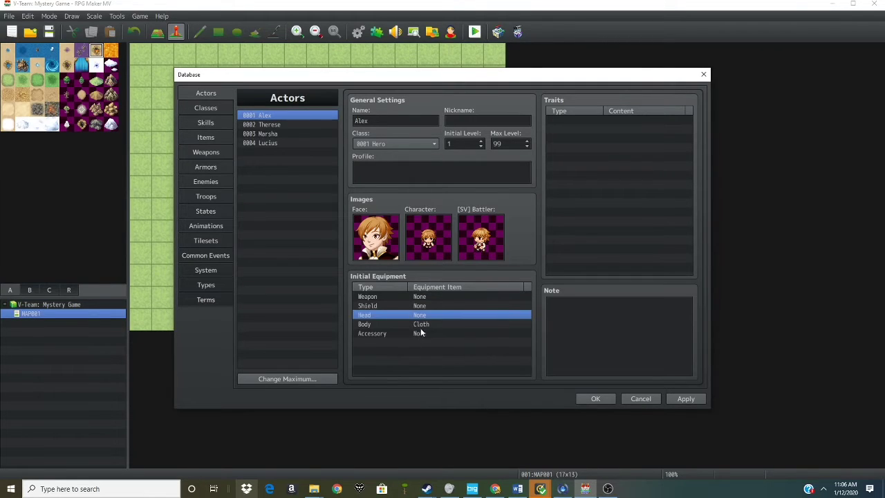
- Review Alex's body armour options, leaving it as Cloth
click(420, 326)
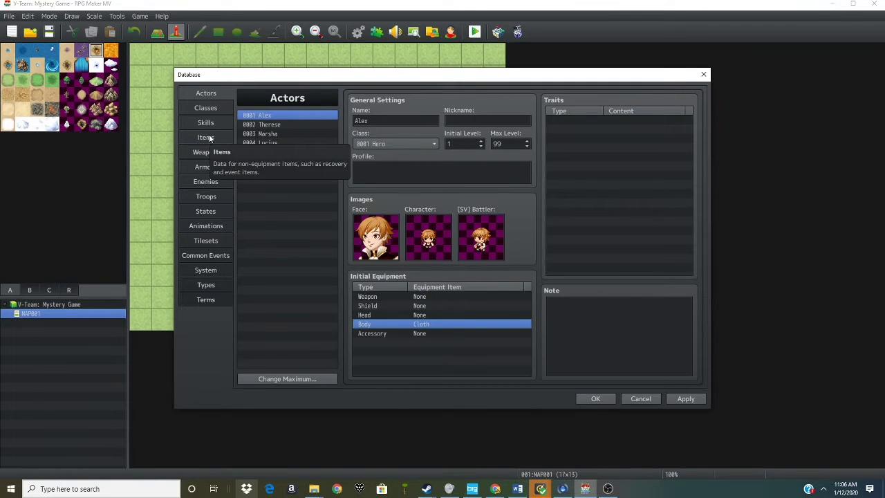
double_click(370, 328)
click(420, 326)
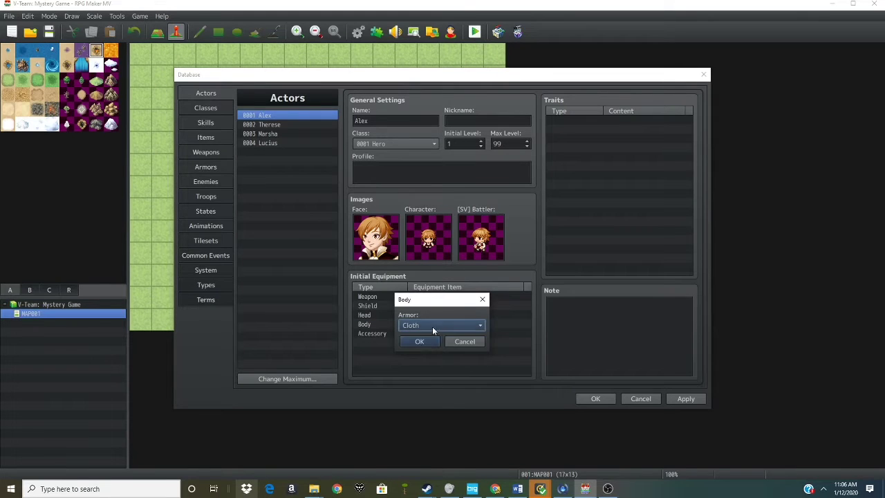
- Raise the armour count and paste a copy of Cloth into entry 0005
click(419, 342)
click(206, 166)
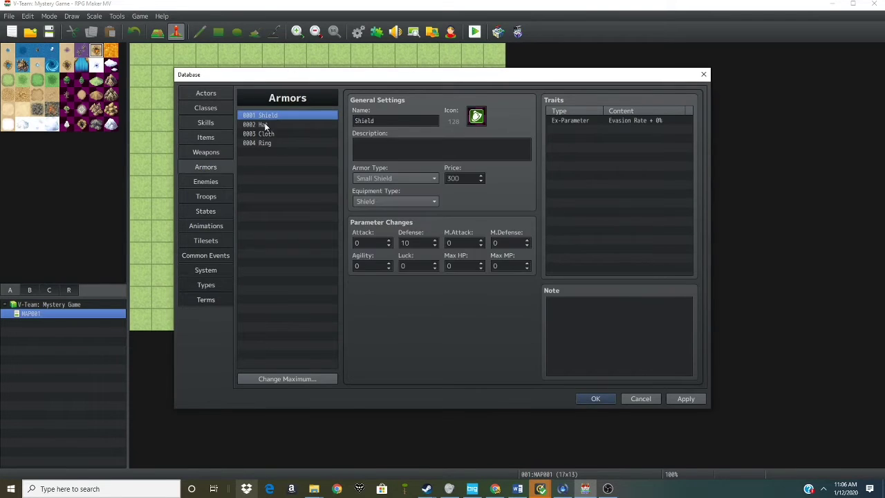
click(286, 378)
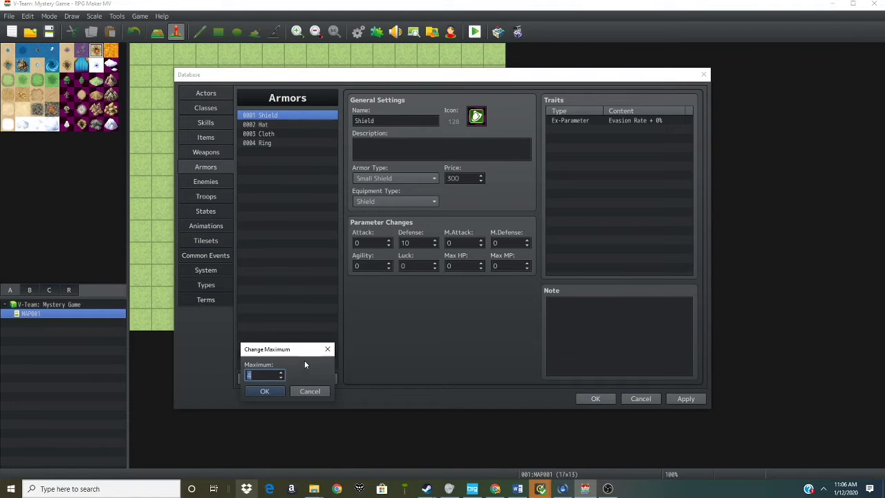
click(269, 391)
click(286, 131)
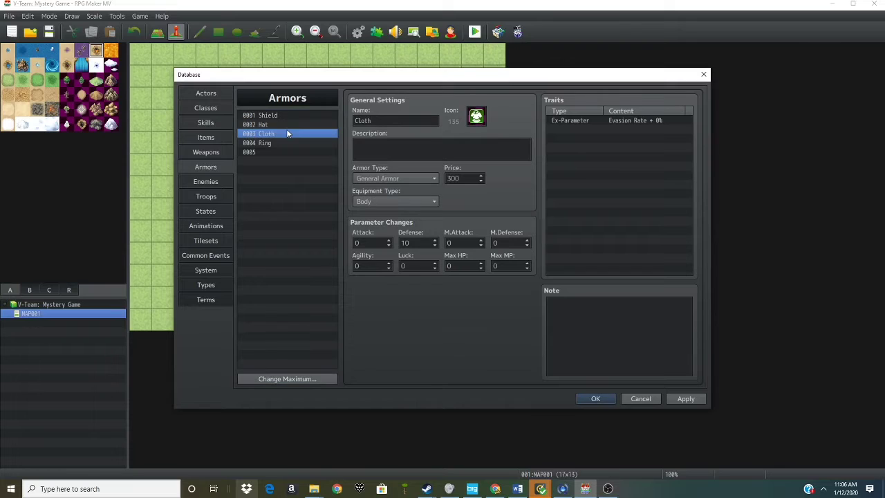
key(ctrl+c)
click(285, 150)
key(ctrl+v)
- Rename the copied armour Royal Cloth and give it icon 153
key(Tab)
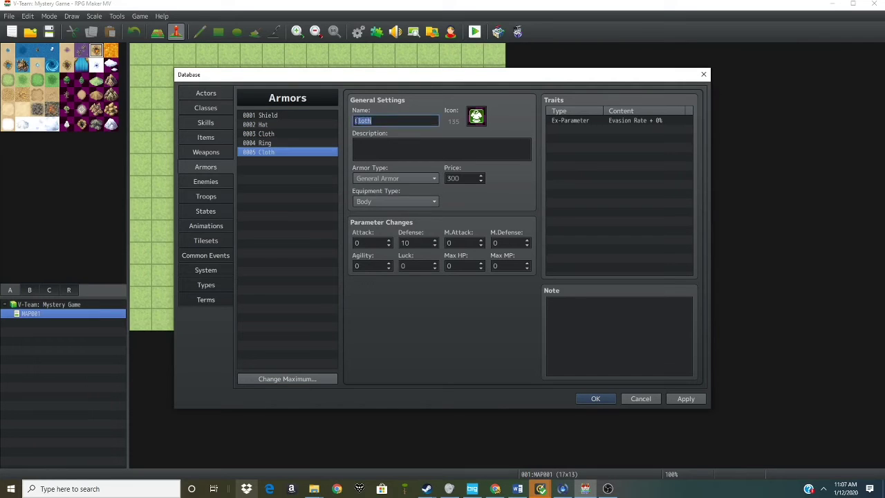
key(Home)
text(Royal)
text(e)
key(BackSpace)
key(BackSpace)
double_click(475, 115)
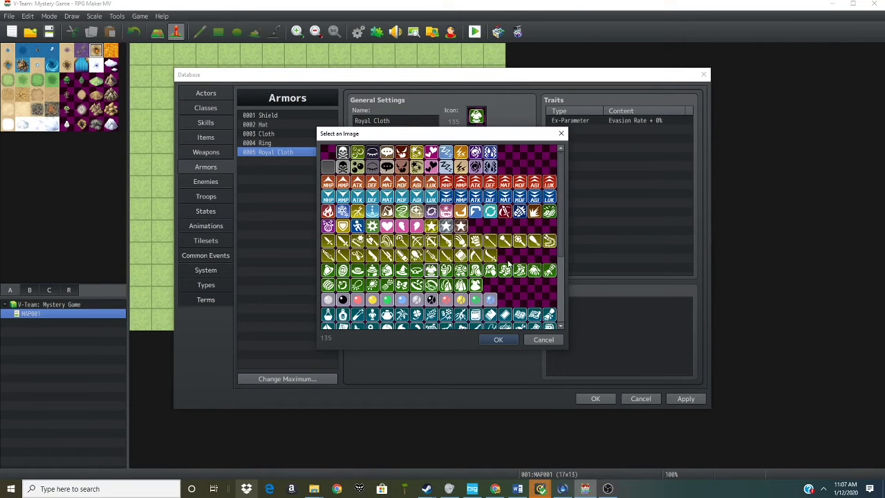
click(462, 287)
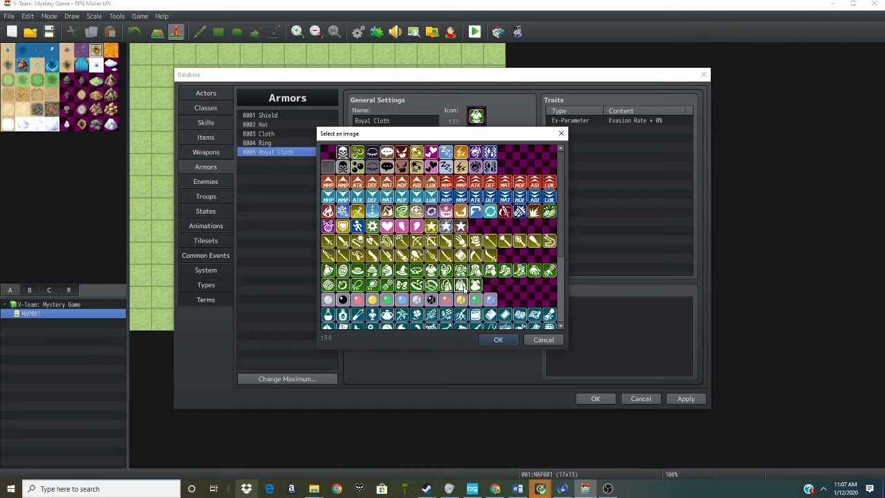
click(496, 340)
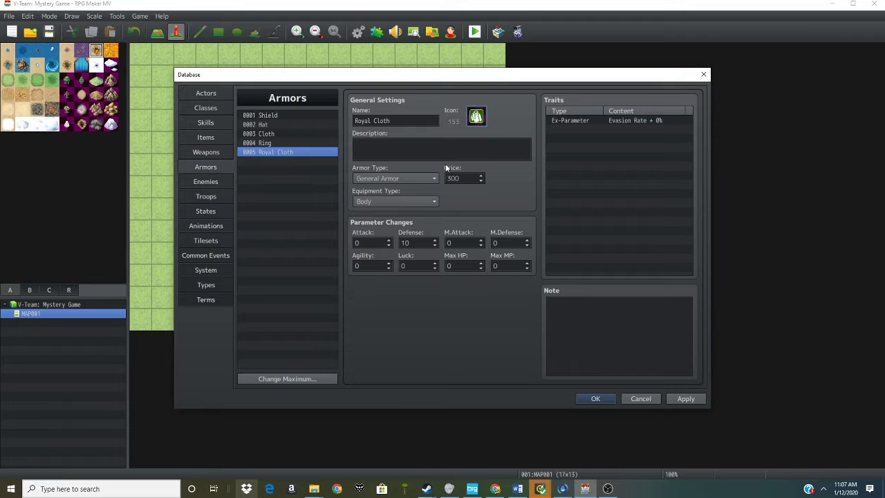
- Keep General Armor as the type and start the description 'A clothe made for royales.'
click(401, 179)
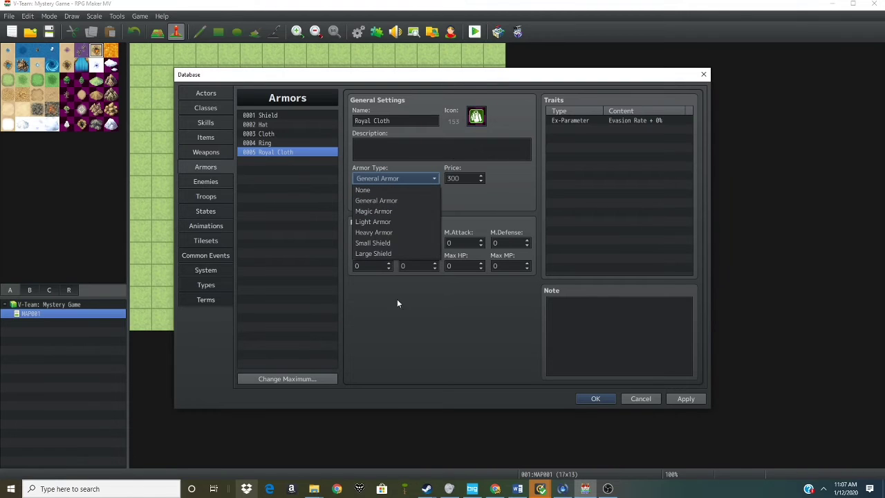
click(410, 200)
click(414, 144)
text(A clothe made for royales.)
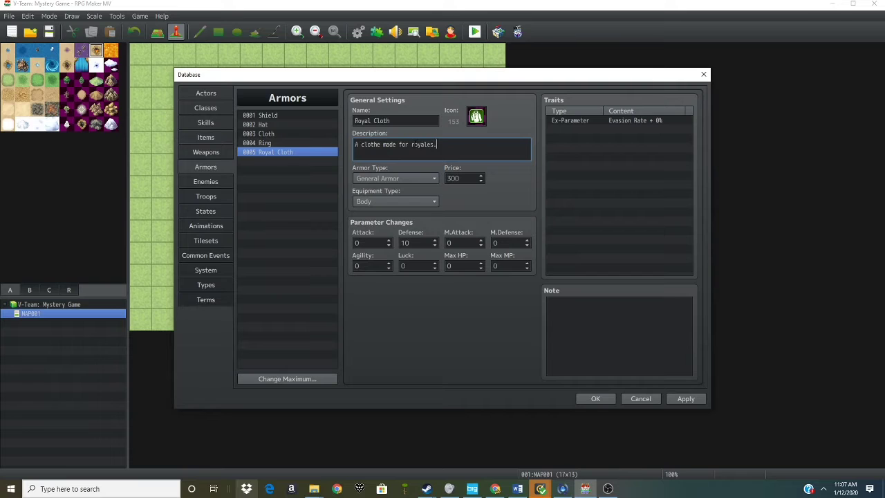
- Equip Alex with Royal Cloth as body armour, leaving his accessory as None
click(197, 92)
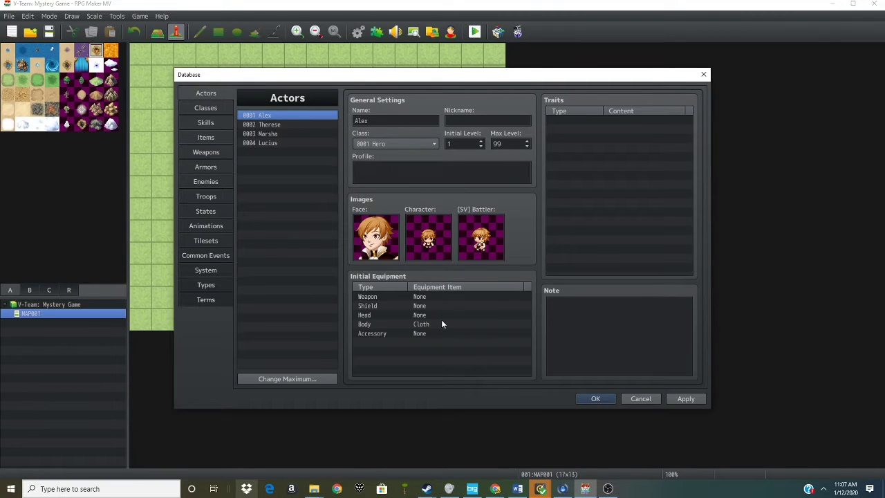
click(438, 324)
click(425, 326)
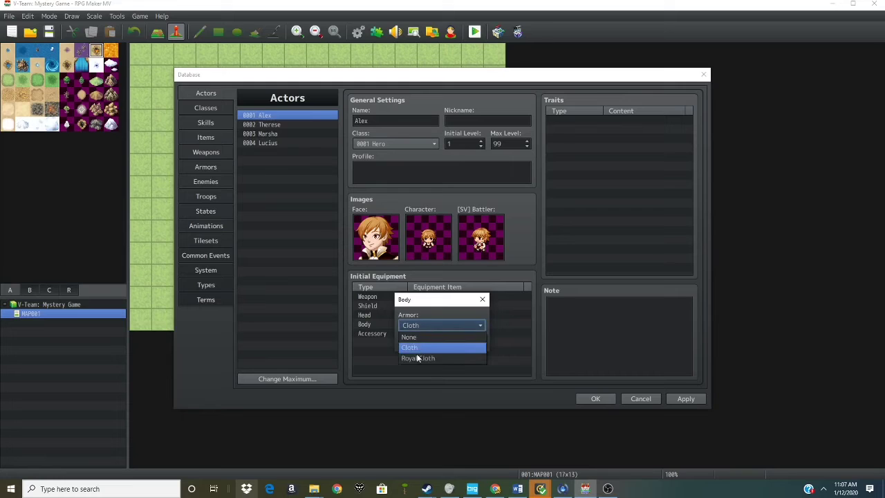
click(414, 356)
click(400, 334)
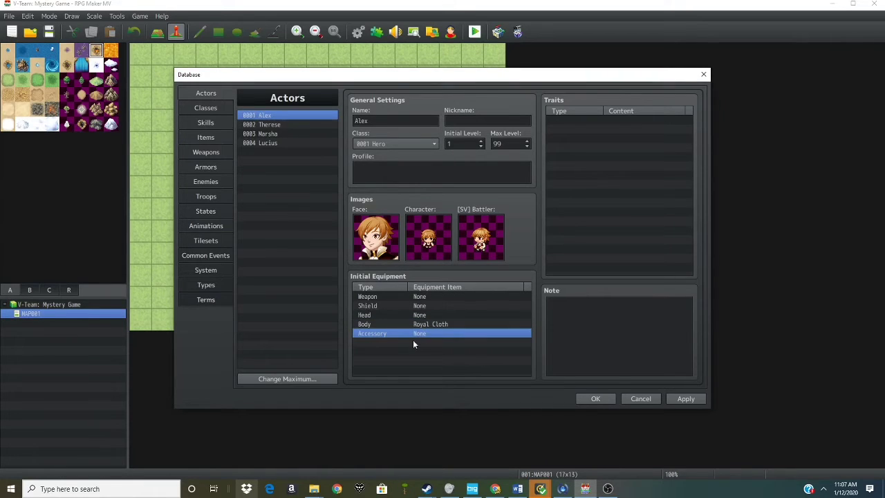
double_click(415, 334)
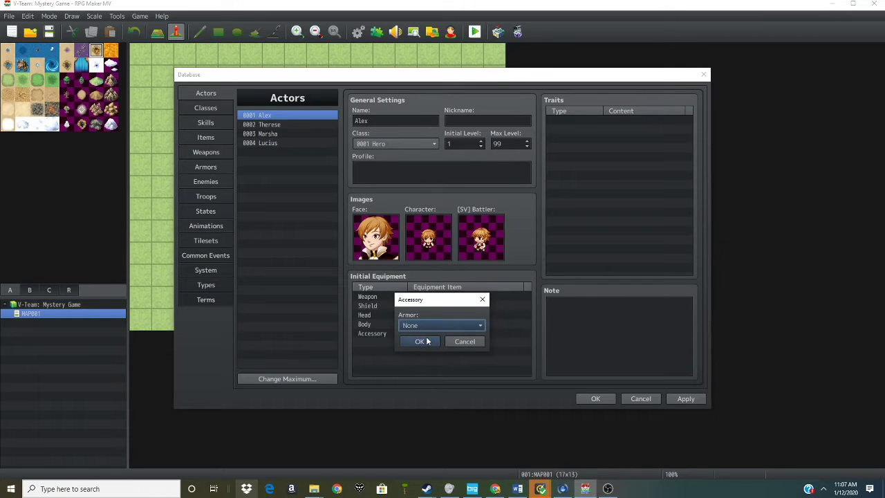
click(448, 323)
- Add armour entry 0006 and paste the Ring accessory into it
click(454, 337)
click(205, 167)
click(272, 143)
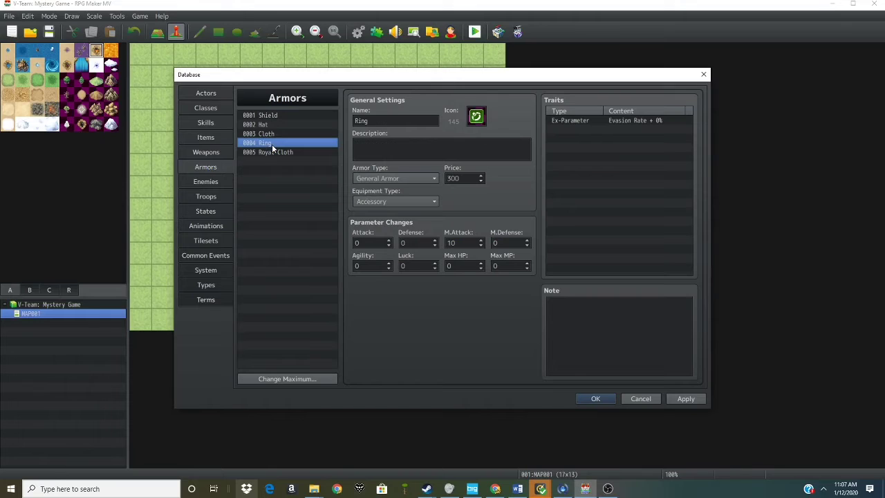
click(256, 381)
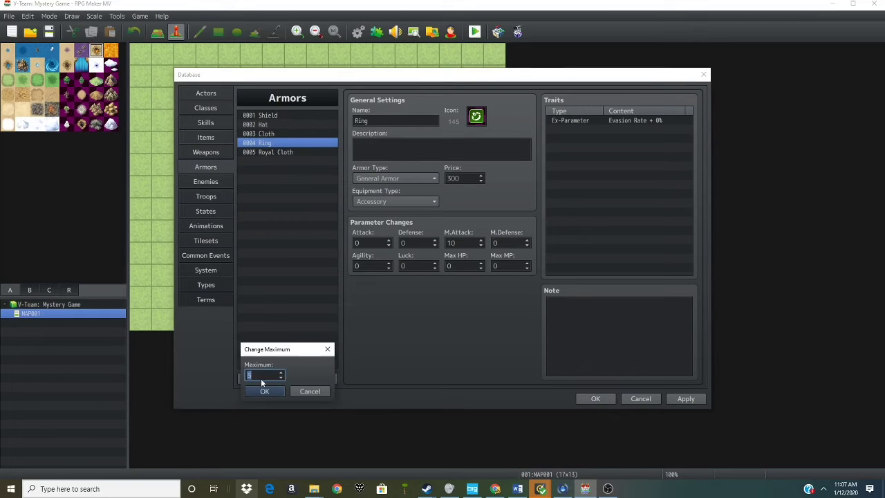
click(261, 391)
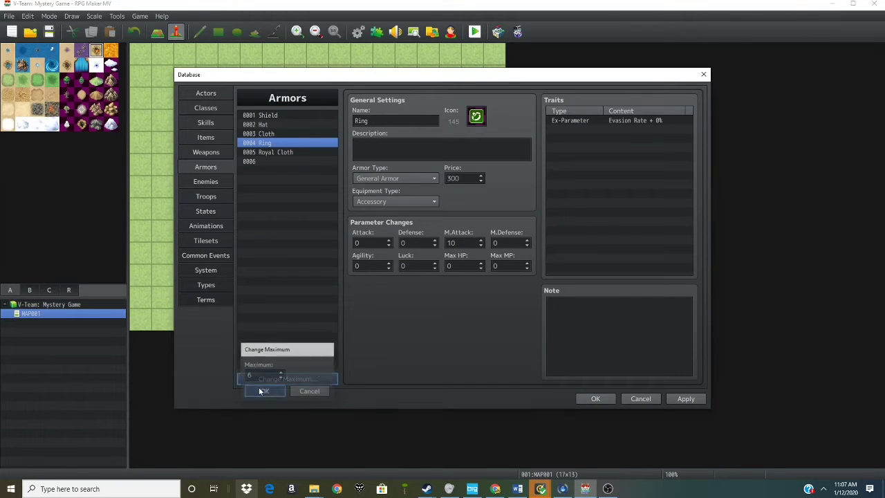
click(287, 161)
key(ctrl+v)
- Rename the new accessory Royal Pen with a description warning not to fight monsters with it
double_click(387, 120)
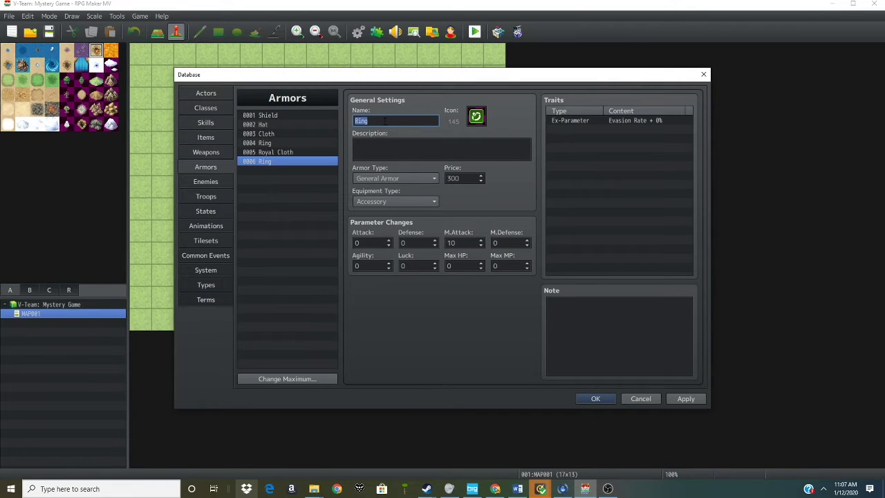
text(B)
text(Roy)
text(al Pe)
click(361, 159)
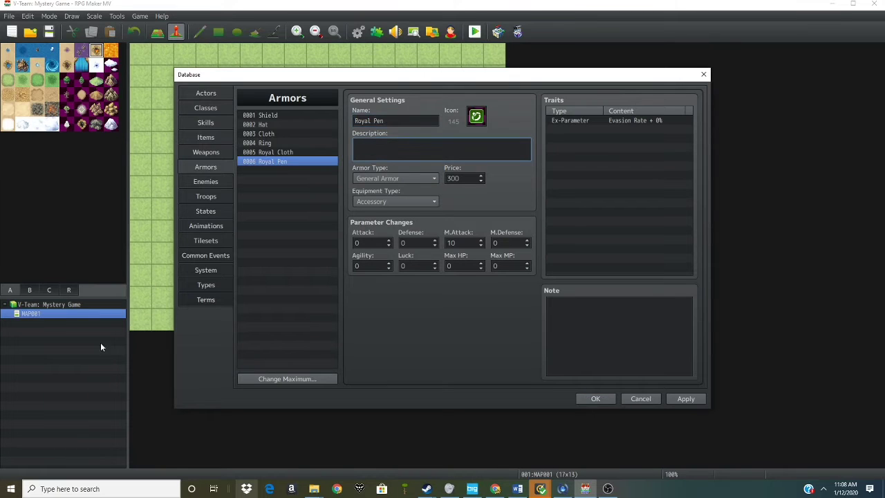
text(A pen made )
text(out of the b)
text(est of mater)
text(ials, you)
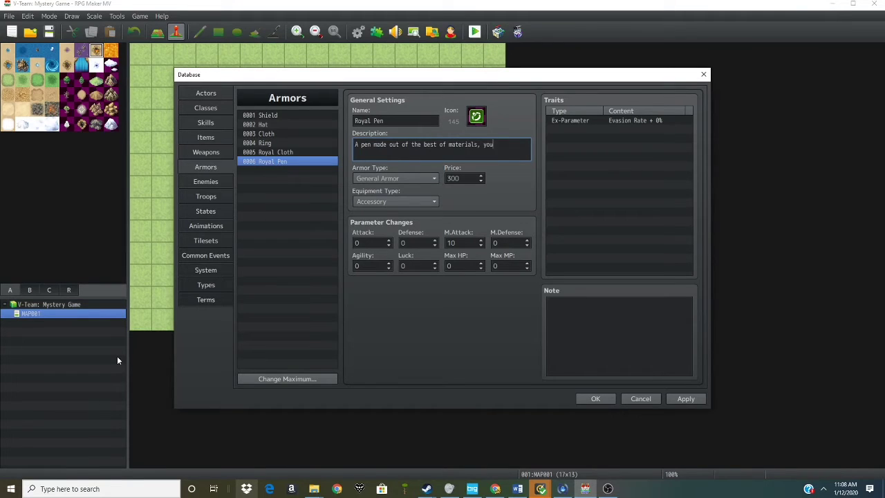
text( shouldn't f)
text(ight )
text(mon)
text(sters w)
text(ith i)
text(t thou)
text(gh,)
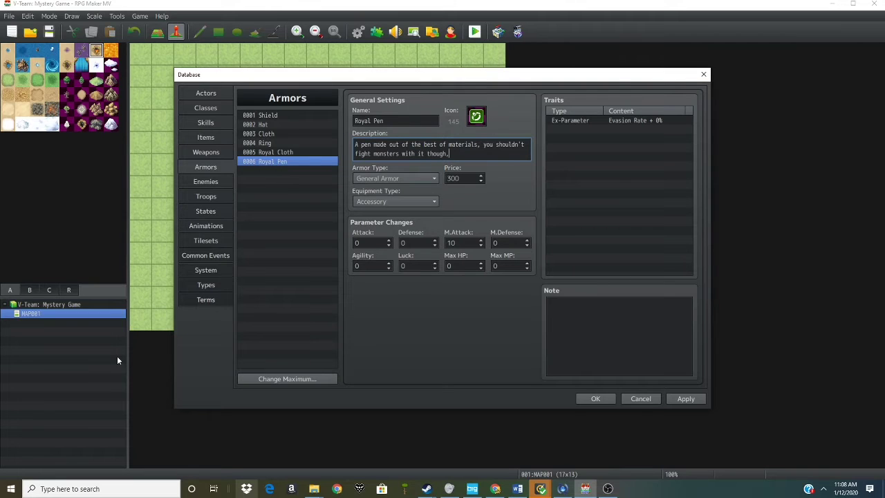
text( that's)
text(swo)
text(rds)
text(ob.)
- Browse the icon sheet and give Royal Pen the quill icon
click(483, 119)
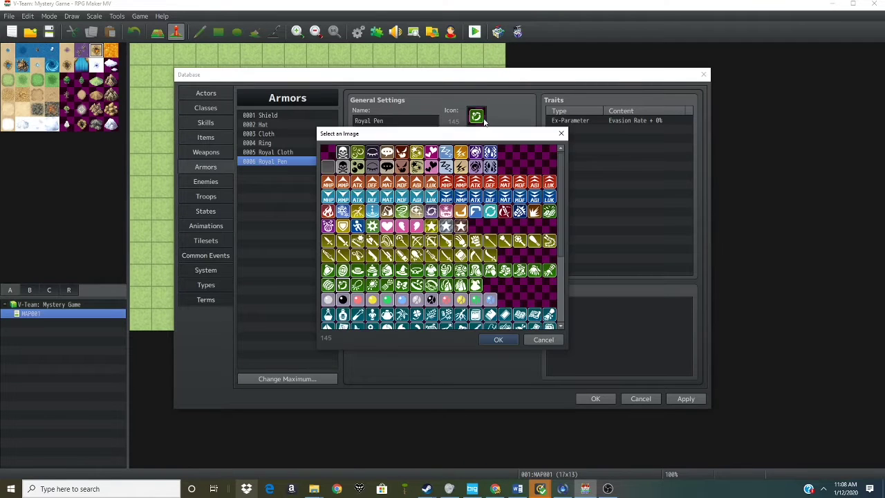
scroll(396, 248, down, 1)
click(444, 248)
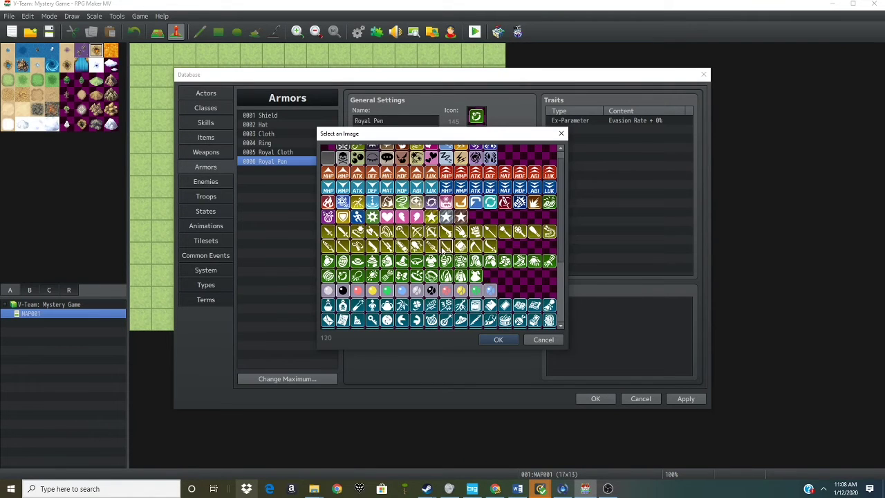
scroll(463, 229, down, 1)
scroll(463, 229, down, 2)
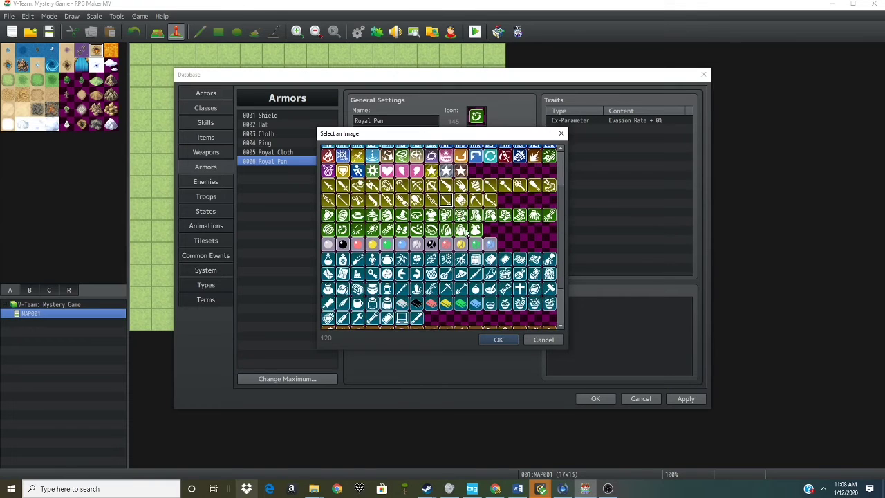
click(401, 289)
scroll(390, 290, down, 1)
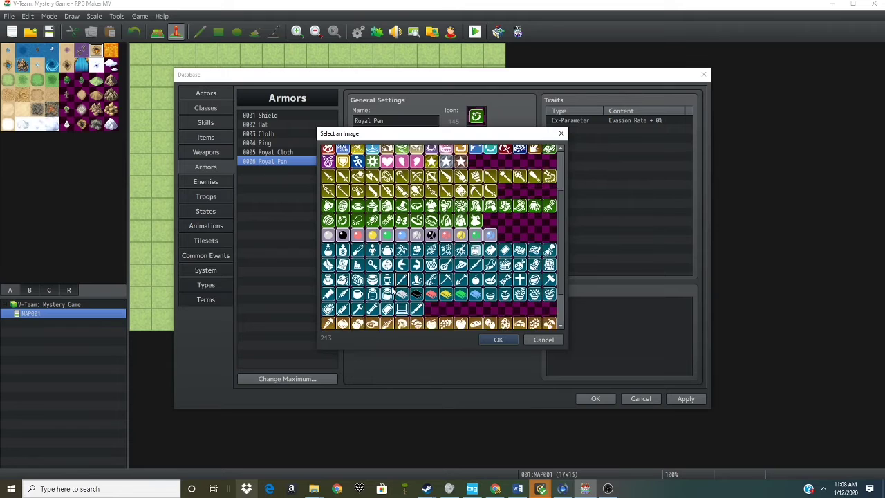
scroll(391, 286, down, 2)
scroll(393, 284, down, 1)
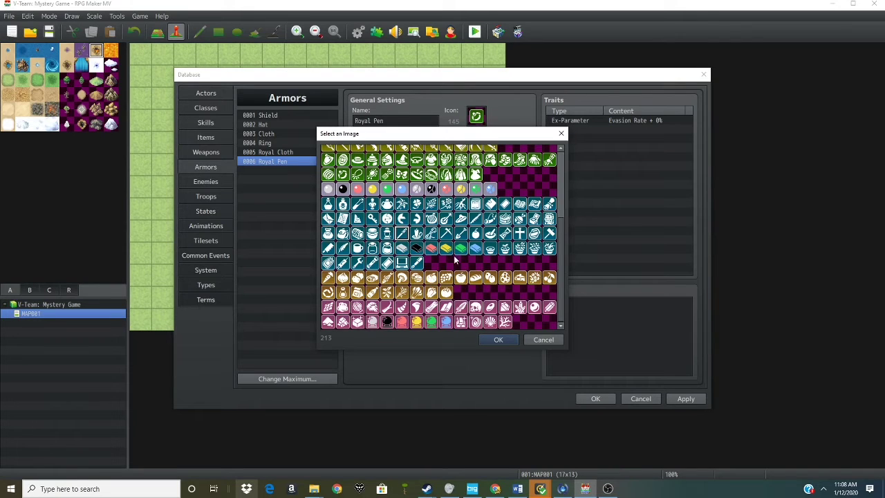
click(347, 252)
click(494, 338)
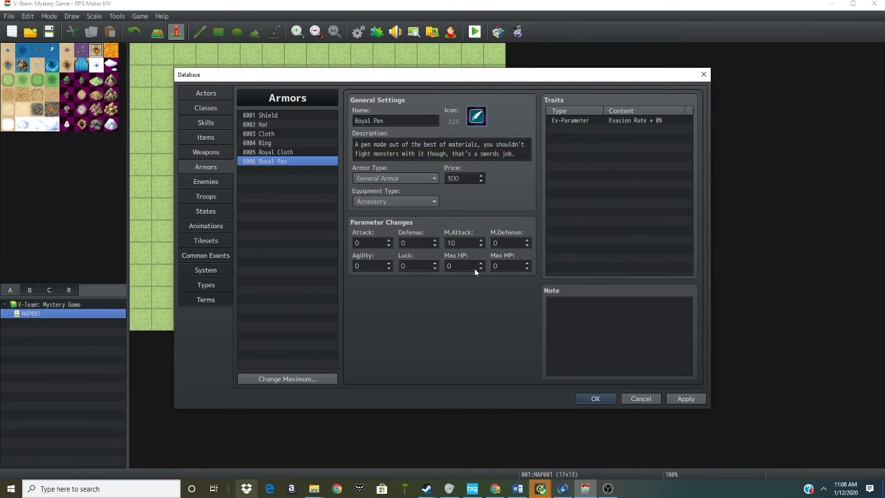
- Set Alex's starting accessory to Royal Pen
click(194, 95)
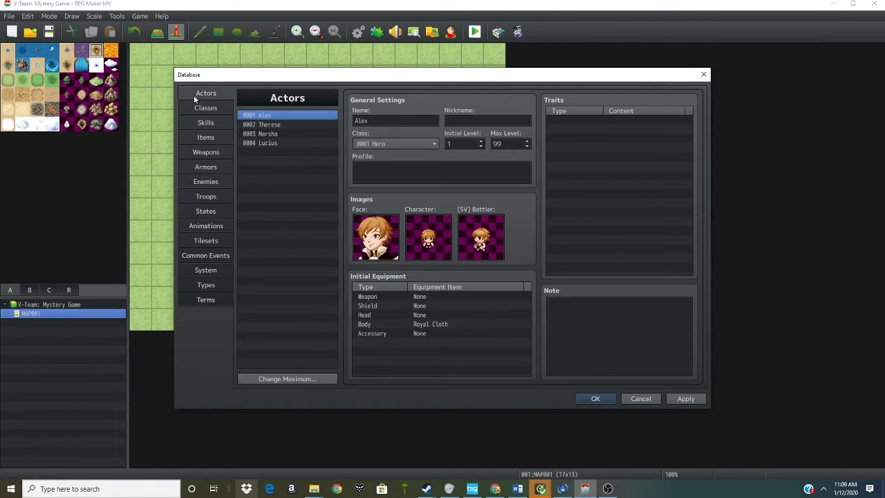
click(286, 143)
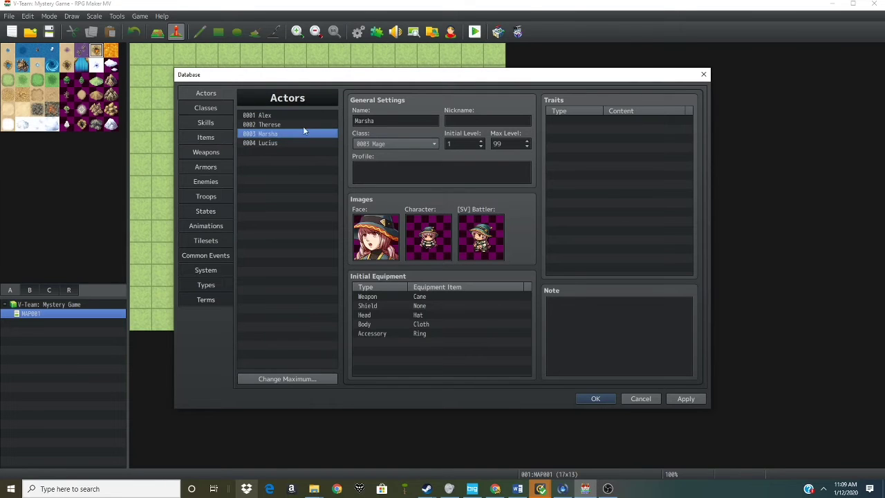
click(304, 125)
click(307, 115)
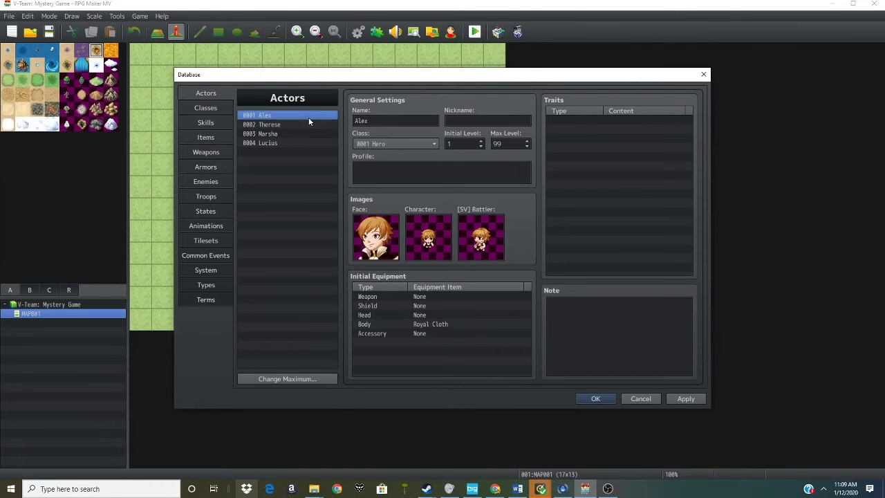
double_click(412, 333)
click(413, 325)
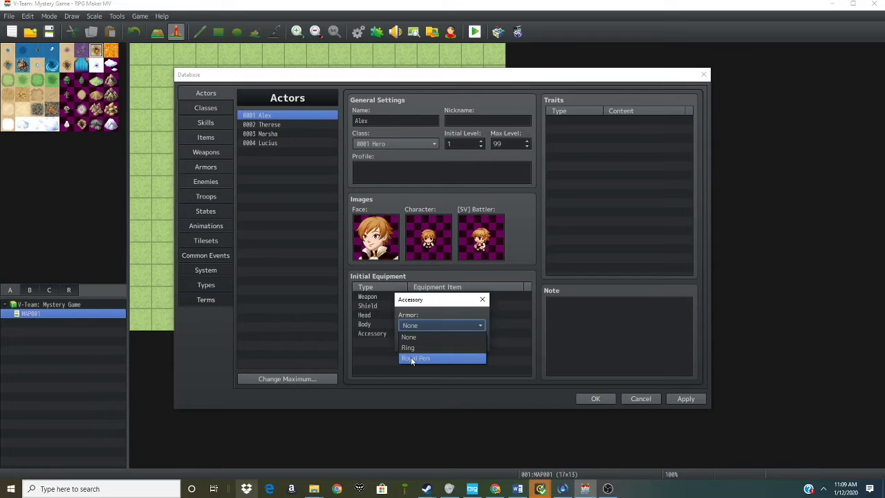
click(411, 357)
click(419, 341)
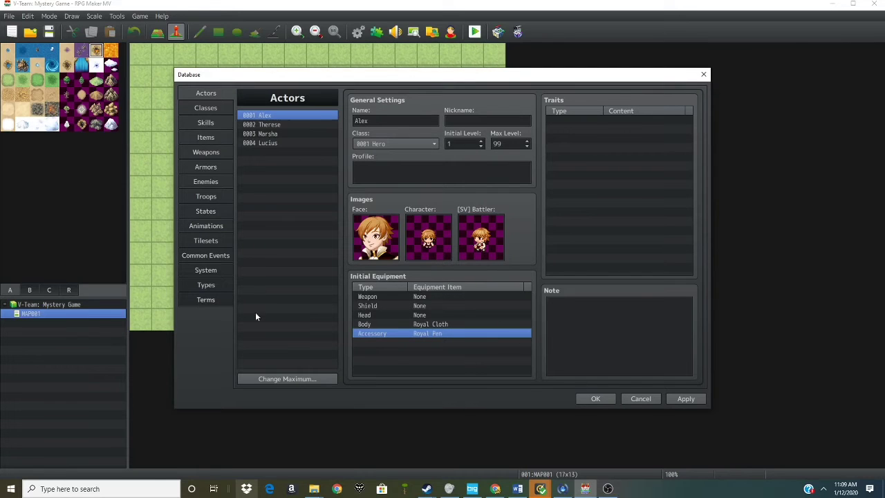
- Remove everyone but Alex from the starting party and save the database
click(232, 270)
click(284, 126)
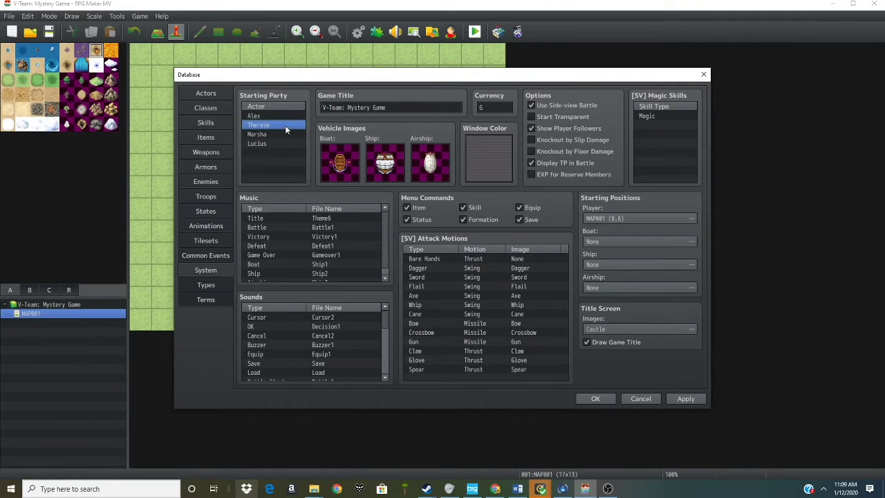
key(Delete)
key(Delete)
key(Delete)
click(591, 398)
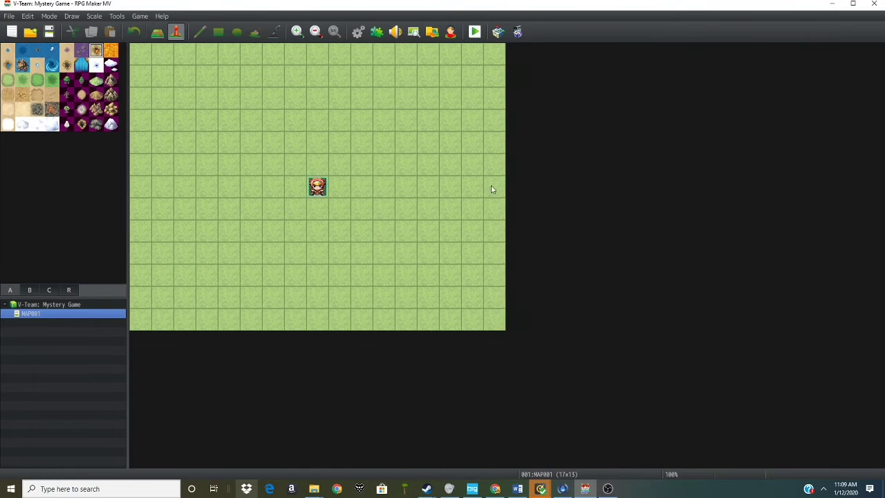
- In the Character Generator, give the character a new front hairstyle dyed dark blue
click(452, 38)
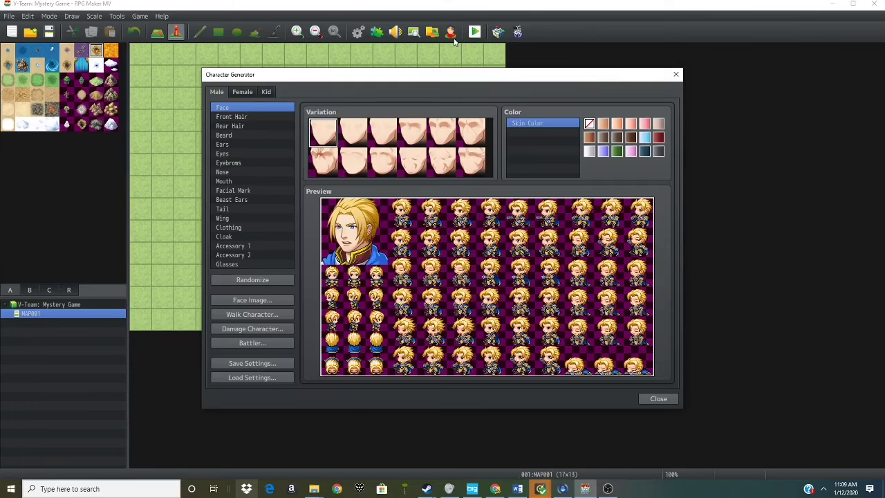
click(237, 117)
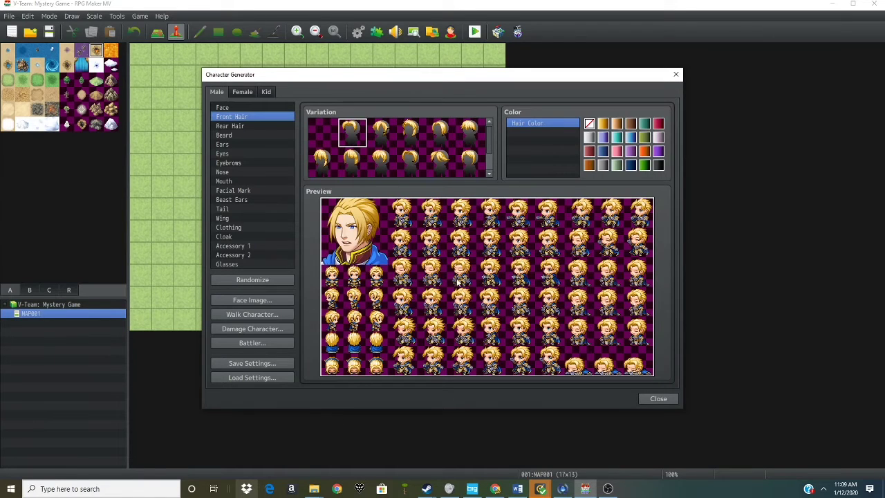
scroll(428, 149, down, 1)
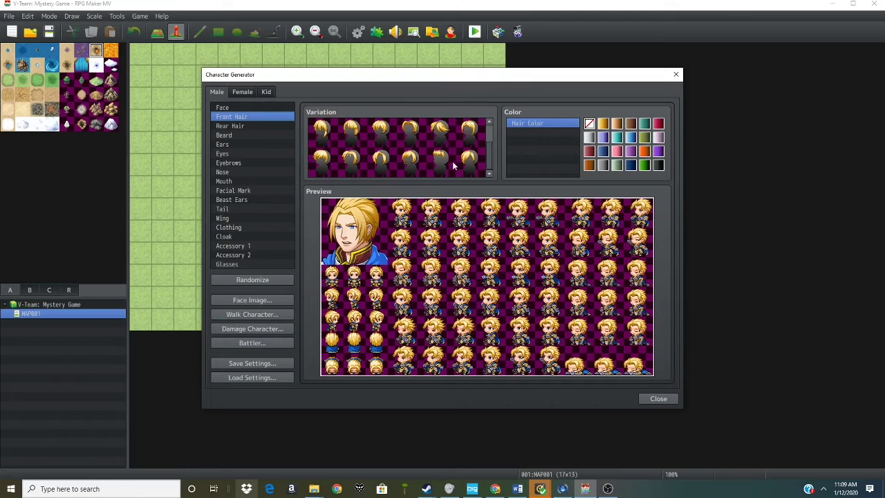
click(351, 162)
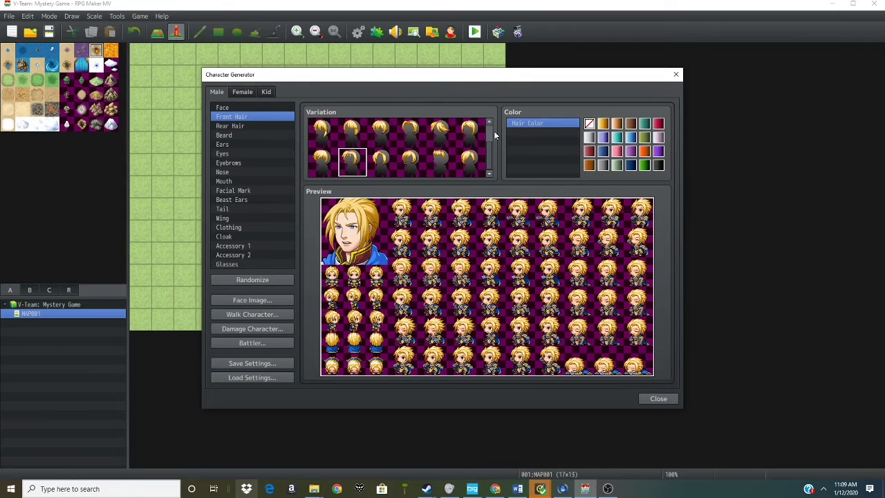
click(630, 165)
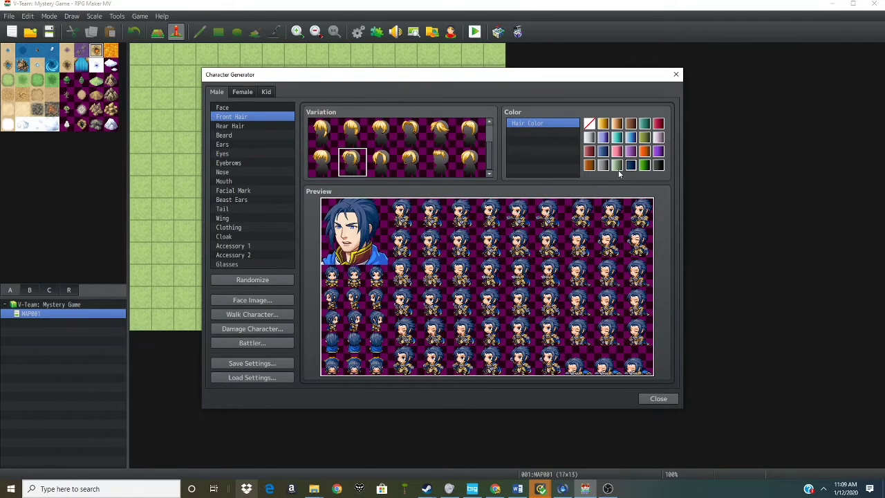
- Try bald rear hair, then go back to the first rear-hair style
click(266, 126)
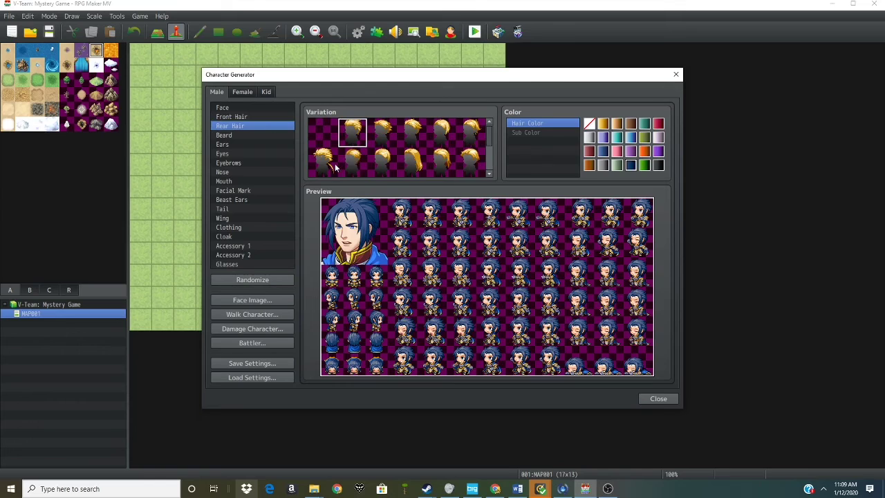
scroll(397, 170, down, 3)
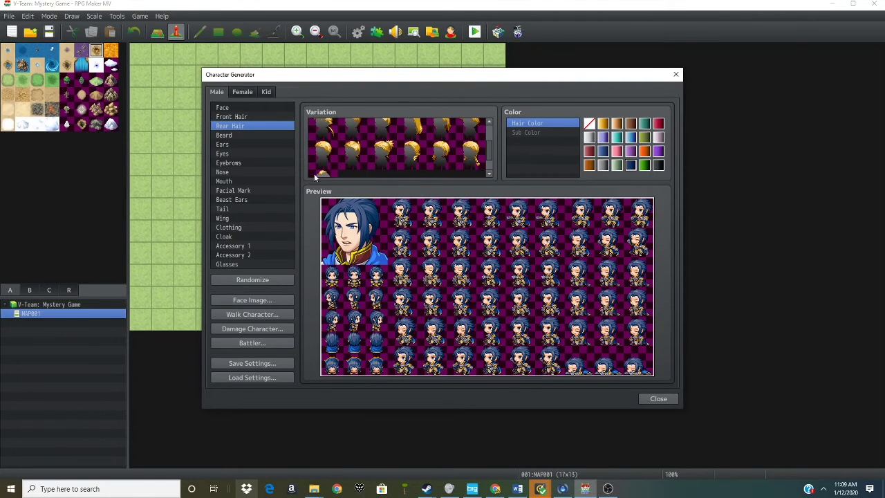
click(320, 173)
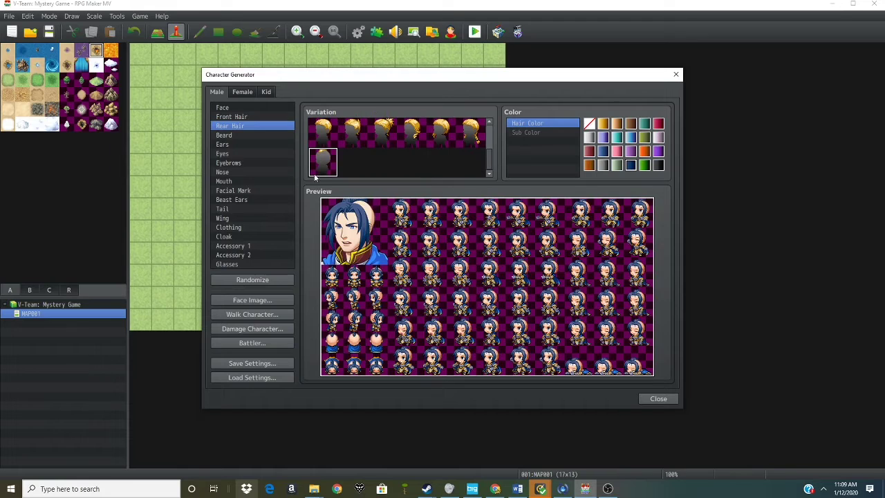
click(318, 128)
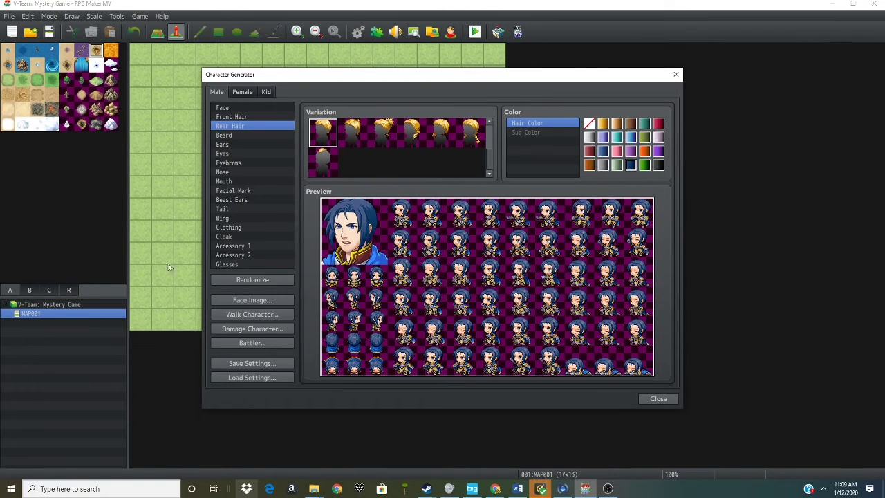
- Give the character the second eye style and, after comparing mouths, the third mouth style
click(216, 153)
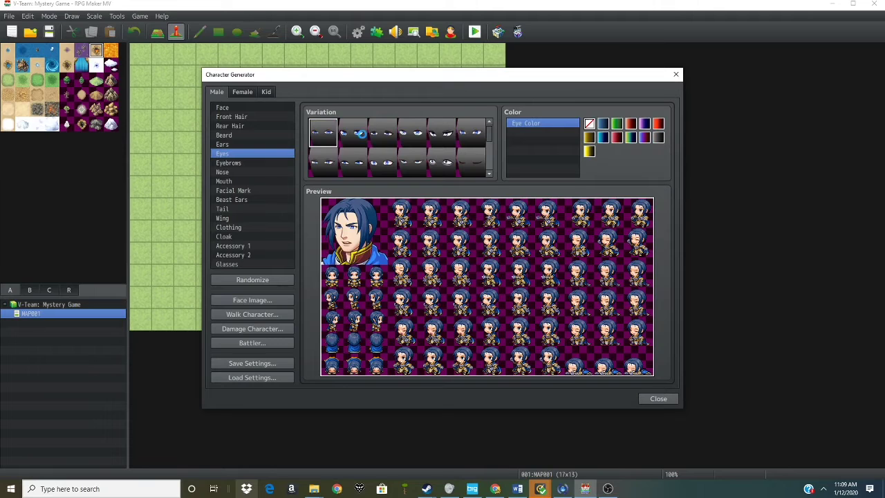
click(352, 132)
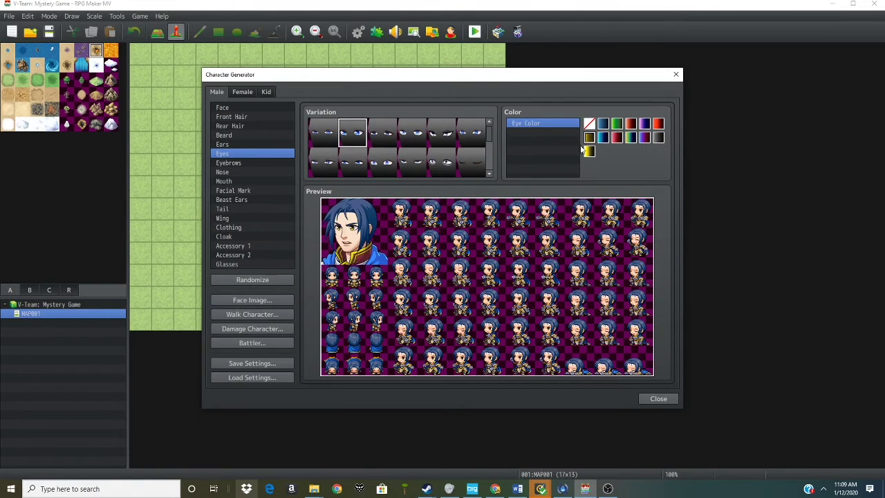
click(238, 181)
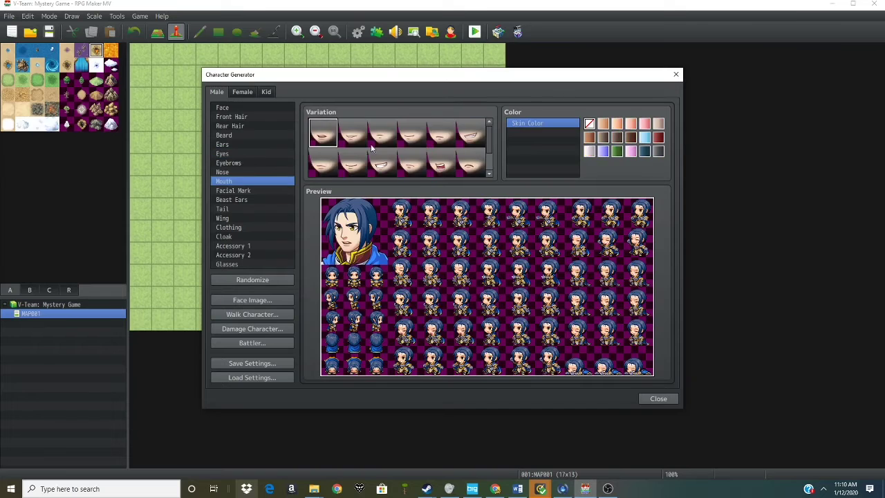
click(399, 141)
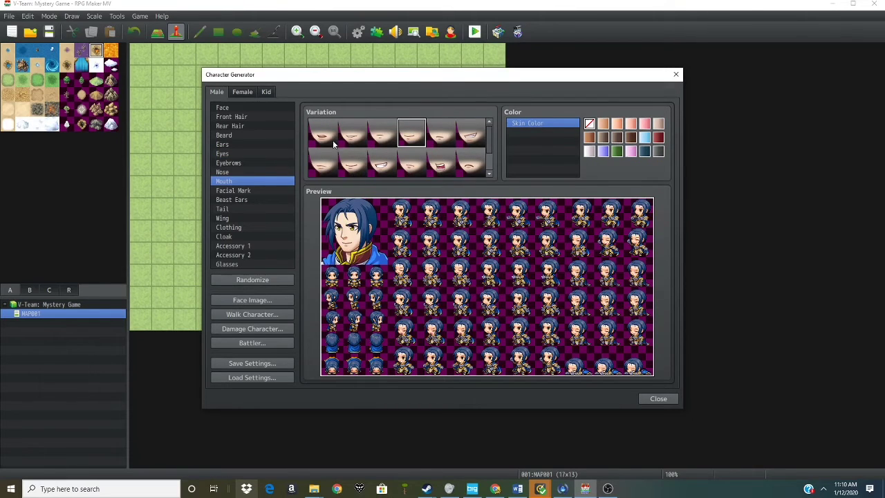
click(349, 157)
click(400, 135)
click(346, 173)
click(391, 140)
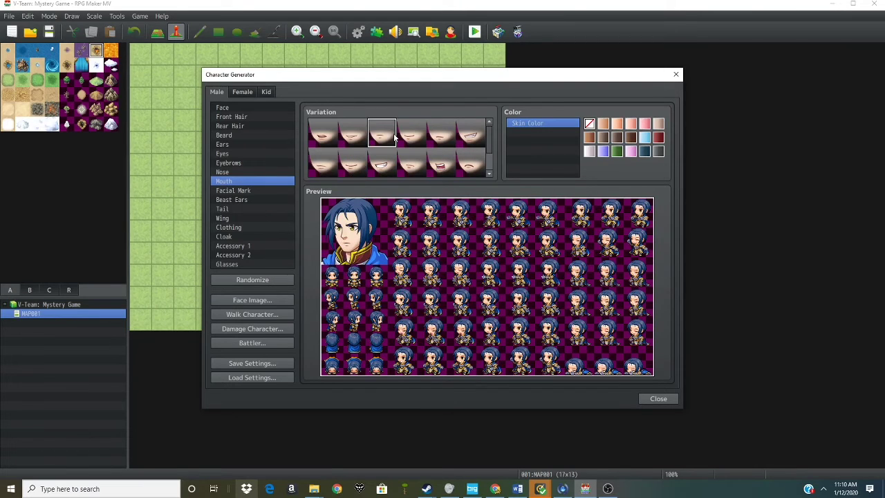
scroll(399, 156, down, 1)
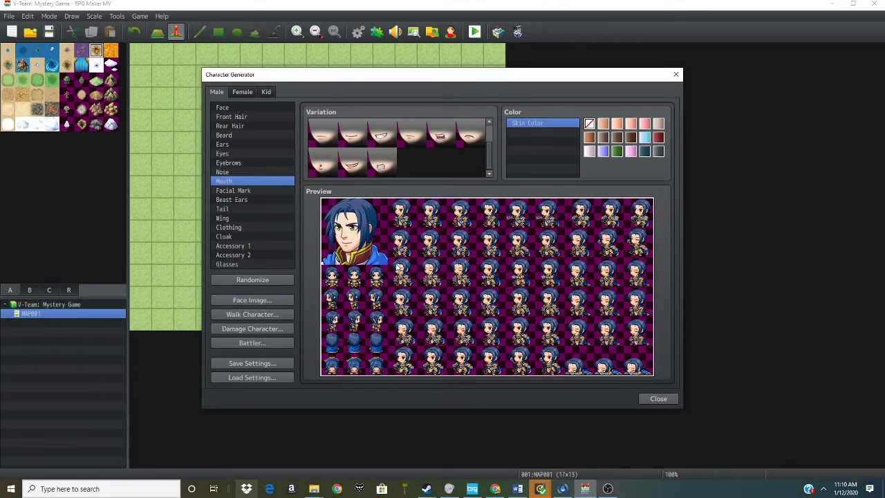
- Preview various top-row and second-row facial marks on the character
click(221, 190)
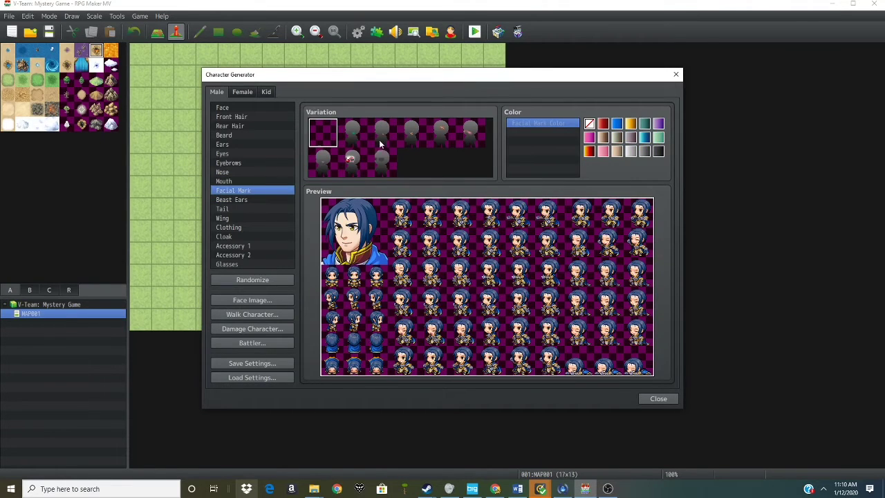
click(384, 162)
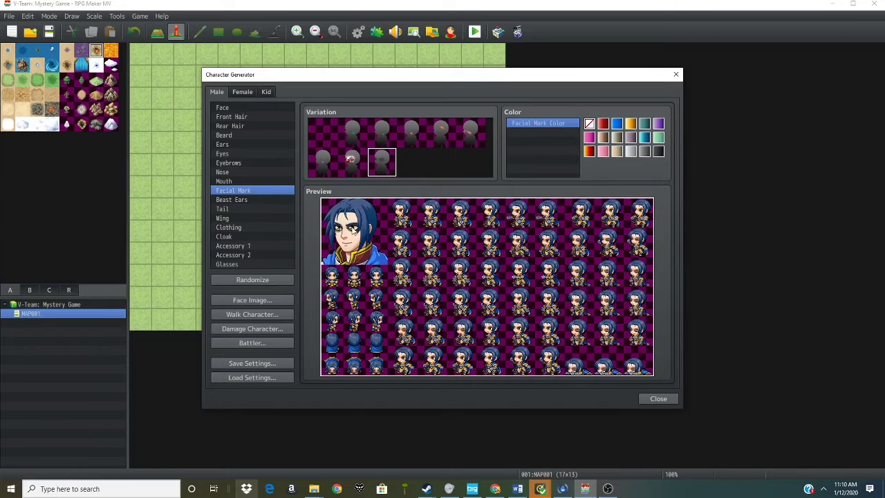
click(355, 131)
click(440, 132)
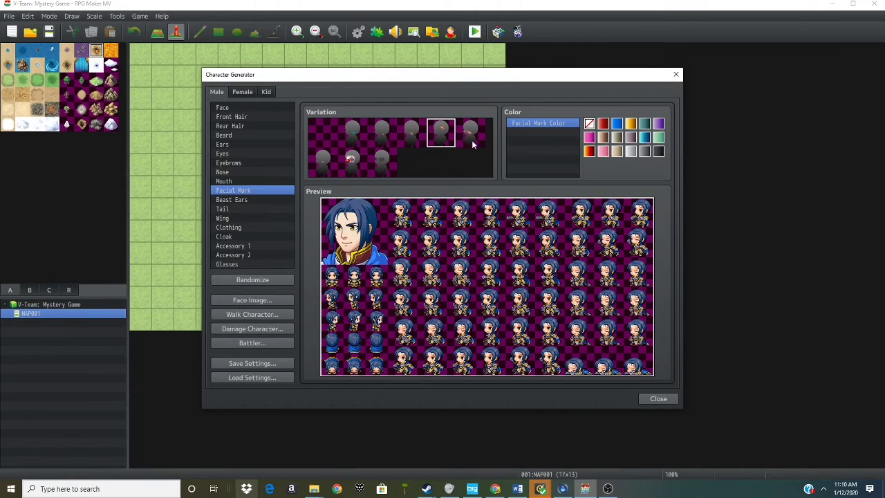
click(414, 135)
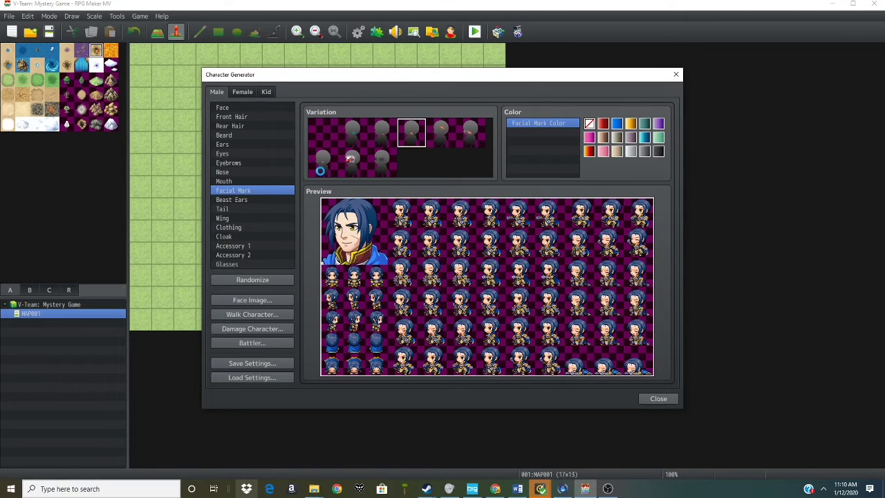
click(320, 169)
click(404, 142)
click(377, 137)
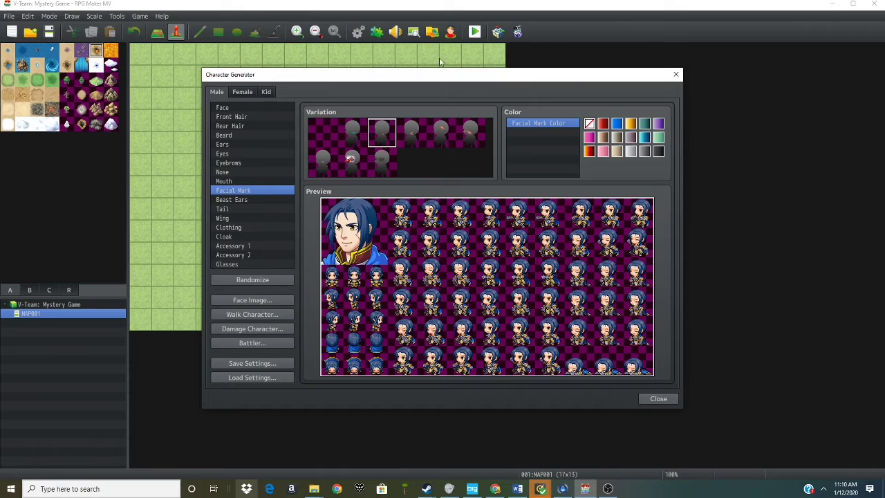
click(403, 139)
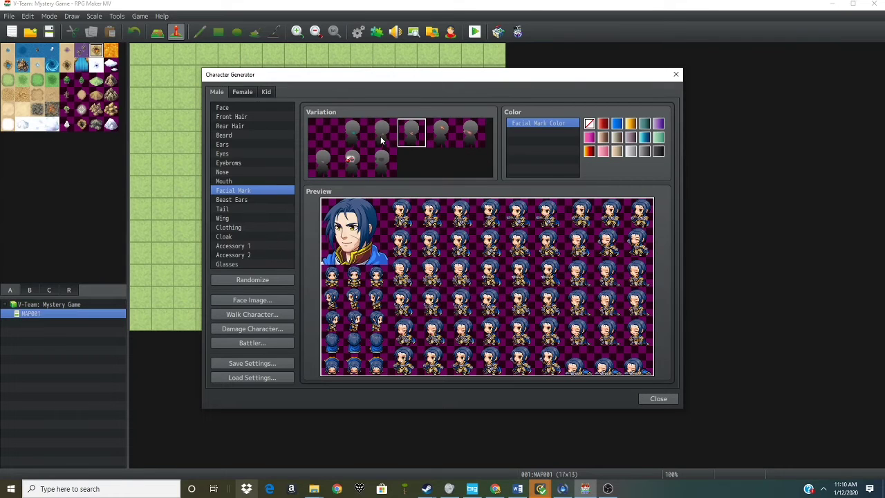
click(379, 137)
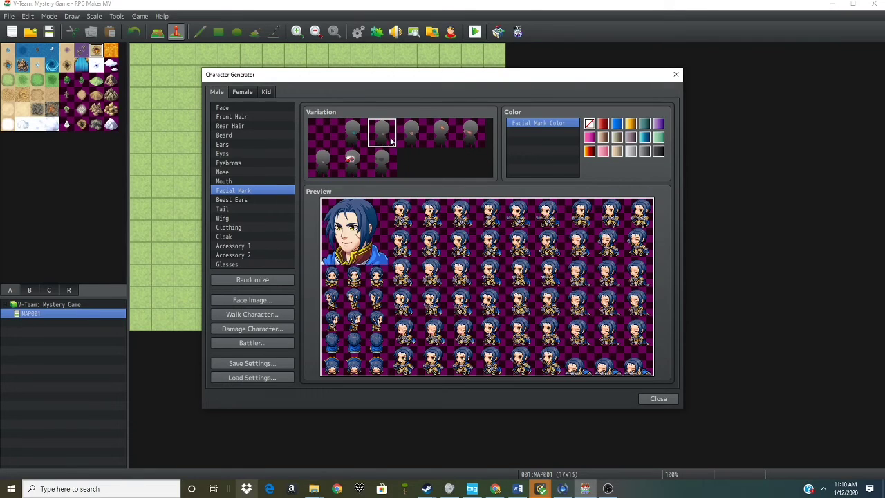
click(462, 136)
click(382, 145)
click(451, 129)
click(377, 135)
- Try the red clown nose and dark eye paint, then leave the face unmarked
click(353, 171)
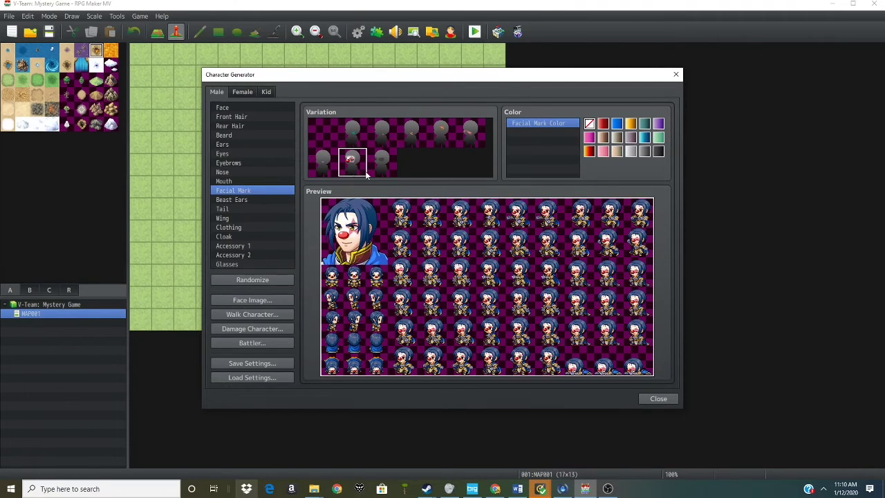
click(382, 165)
click(374, 169)
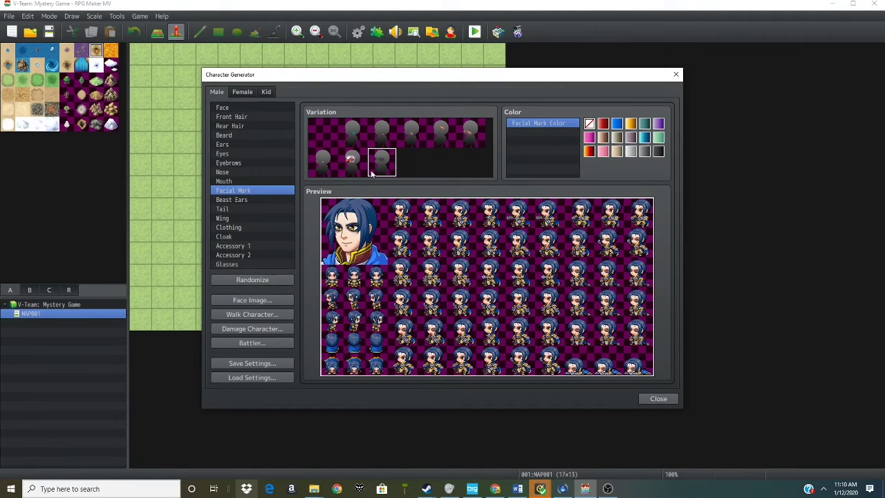
click(411, 132)
click(381, 131)
click(240, 202)
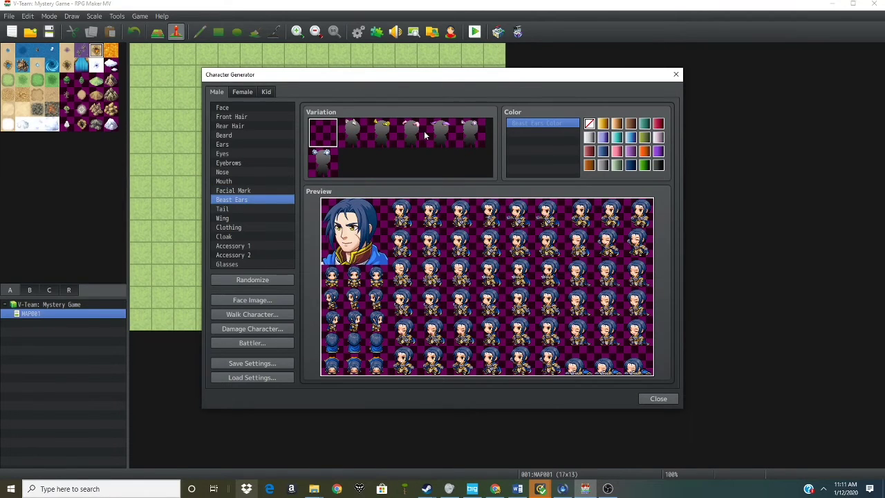
- Try a beast ears, tail and wing variation, then reset each to none
click(353, 135)
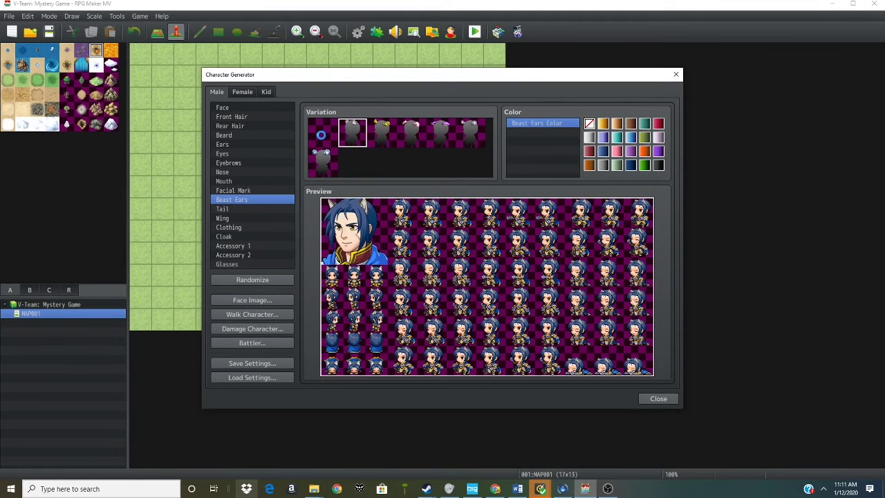
click(255, 209)
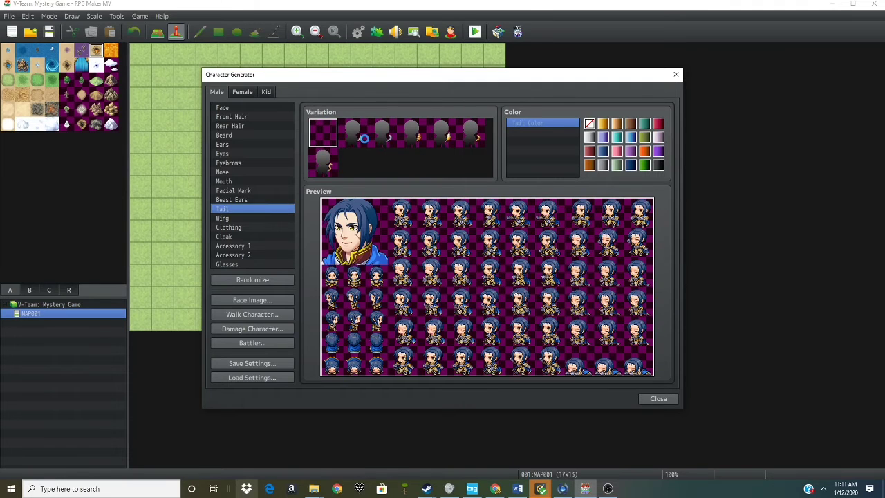
click(363, 138)
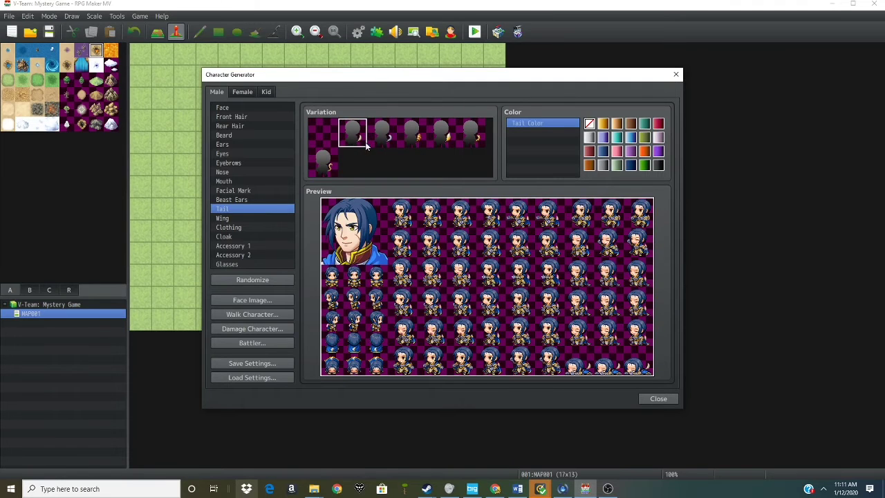
click(319, 143)
click(262, 218)
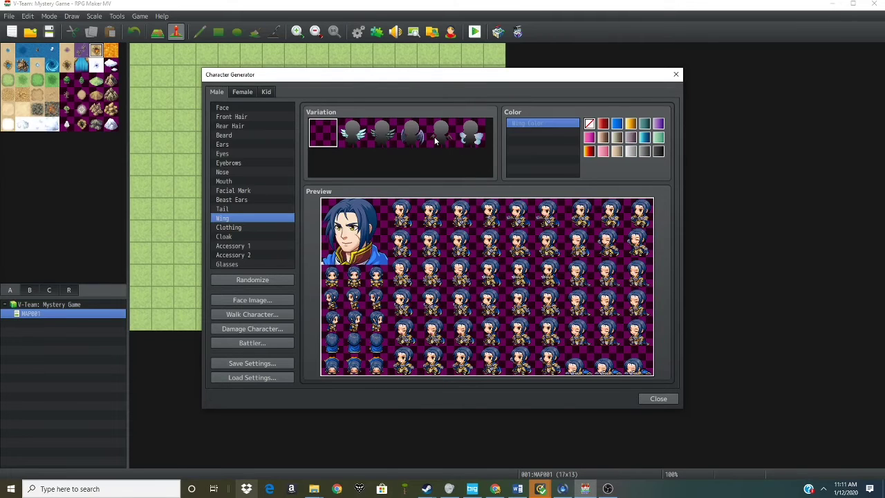
click(339, 138)
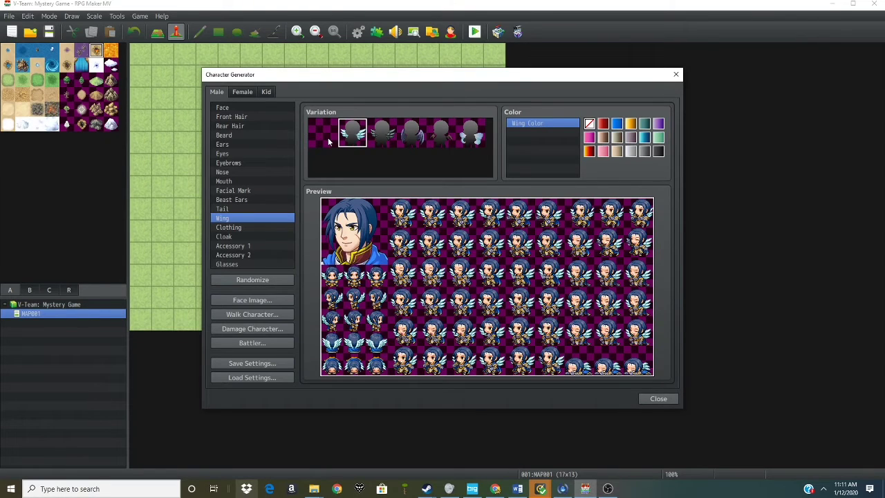
click(327, 137)
- Try the last outfit variation with dark grey, teal and red colour accents
click(273, 227)
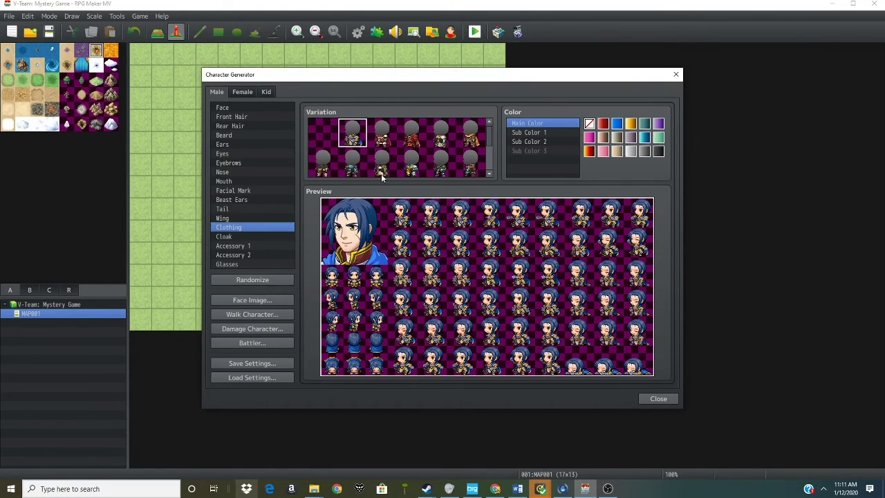
click(472, 132)
click(468, 159)
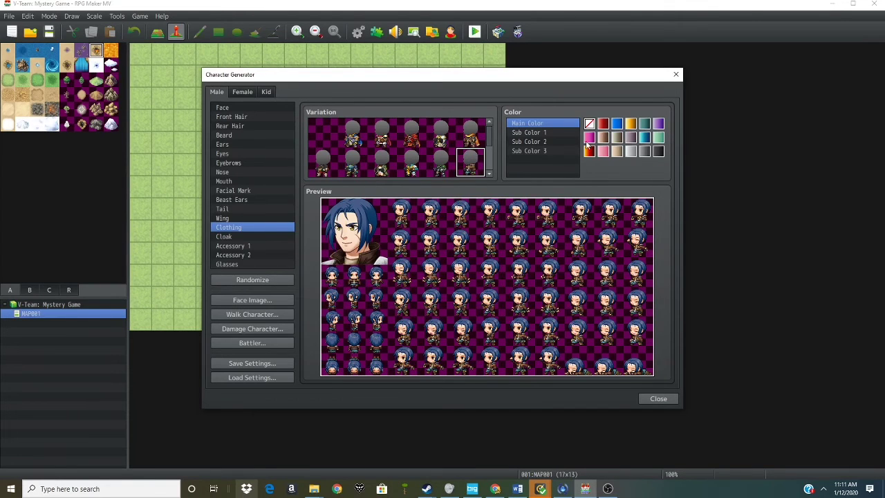
click(644, 151)
click(542, 134)
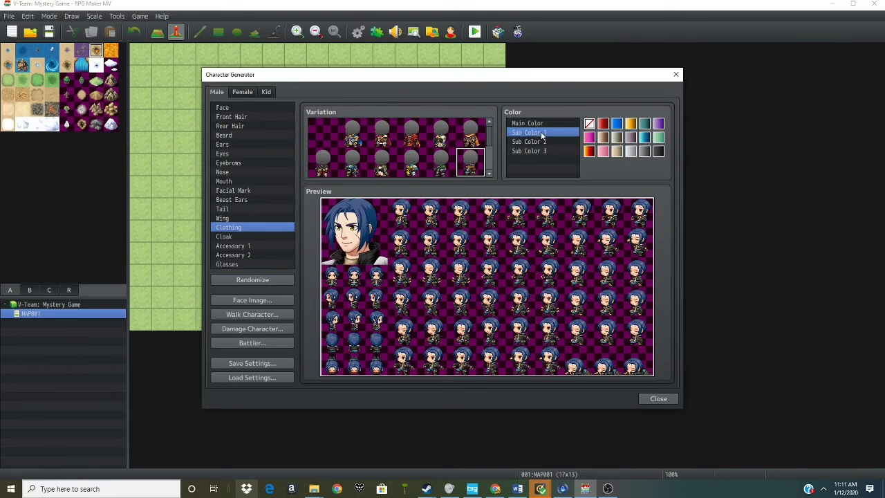
click(643, 125)
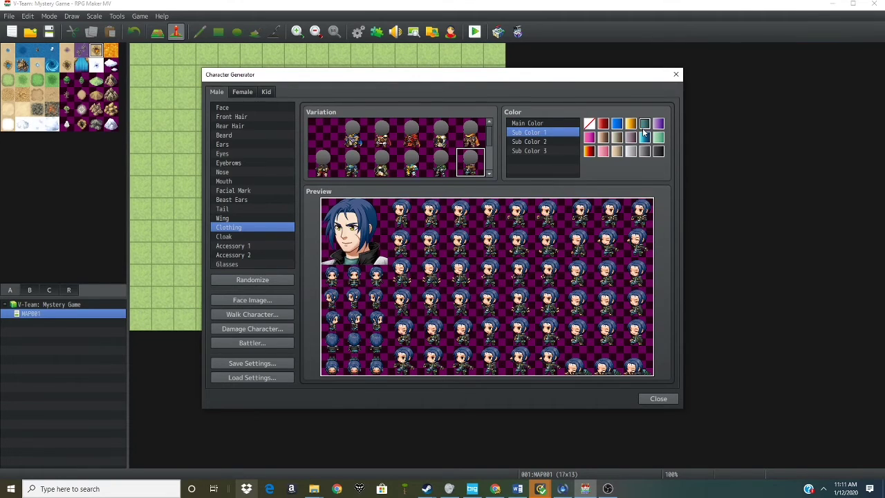
click(546, 142)
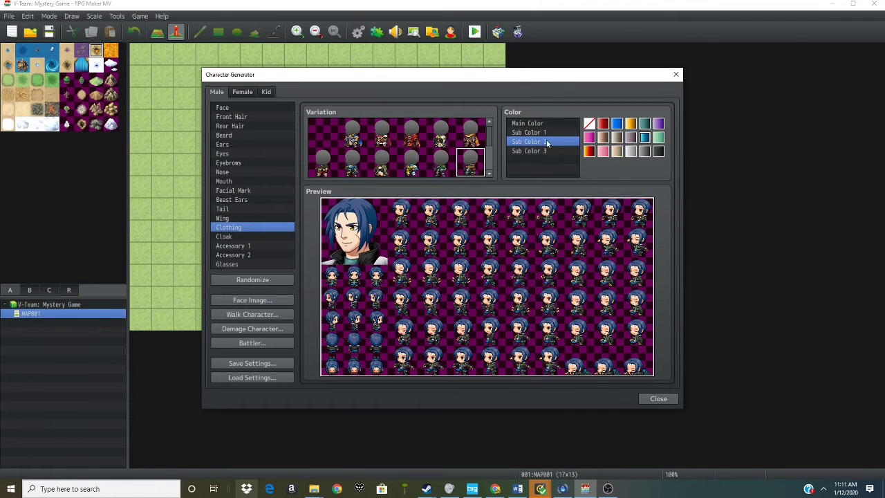
click(555, 132)
click(589, 151)
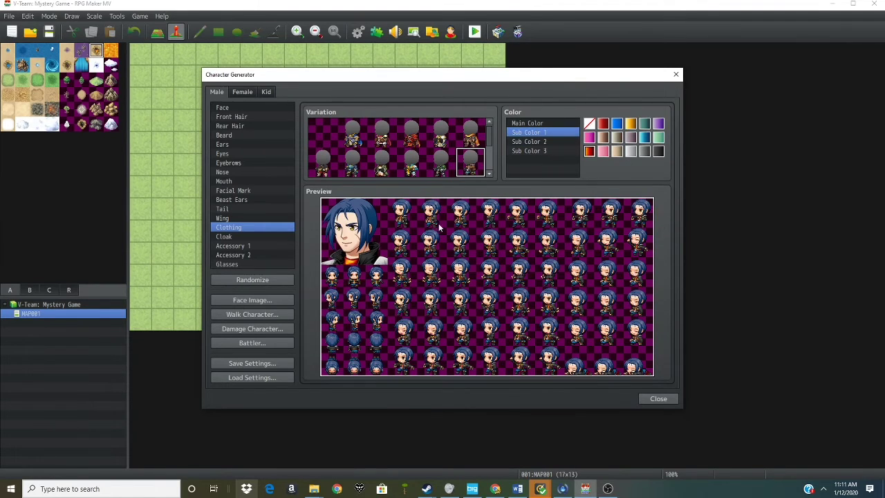
- Switch to a white outfit: red main colour, dark grey Sub Color 1, black Sub Color 3
click(411, 166)
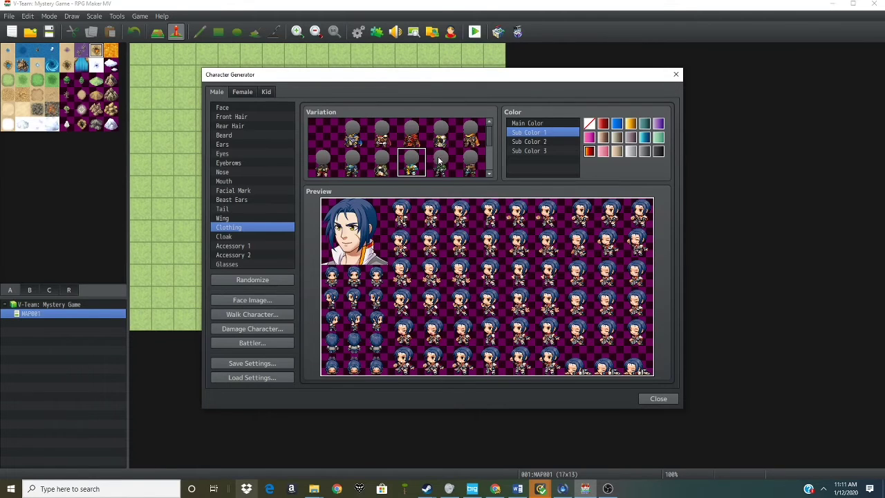
click(546, 123)
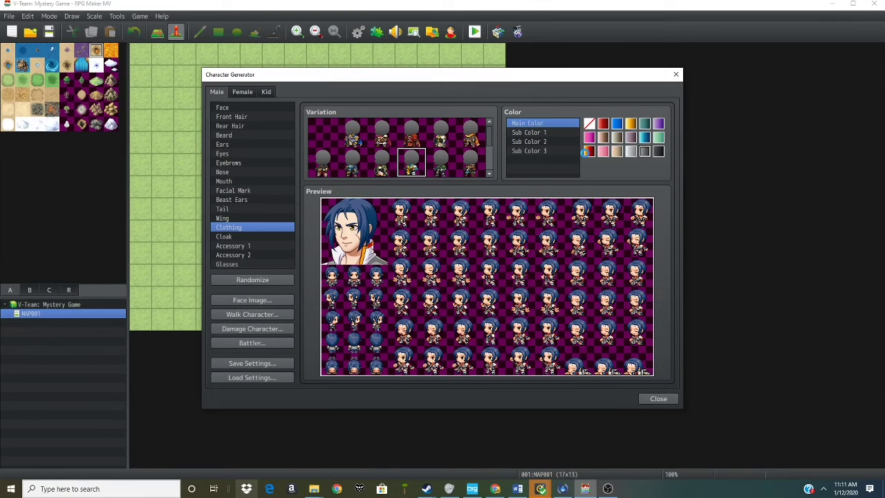
click(587, 152)
click(544, 133)
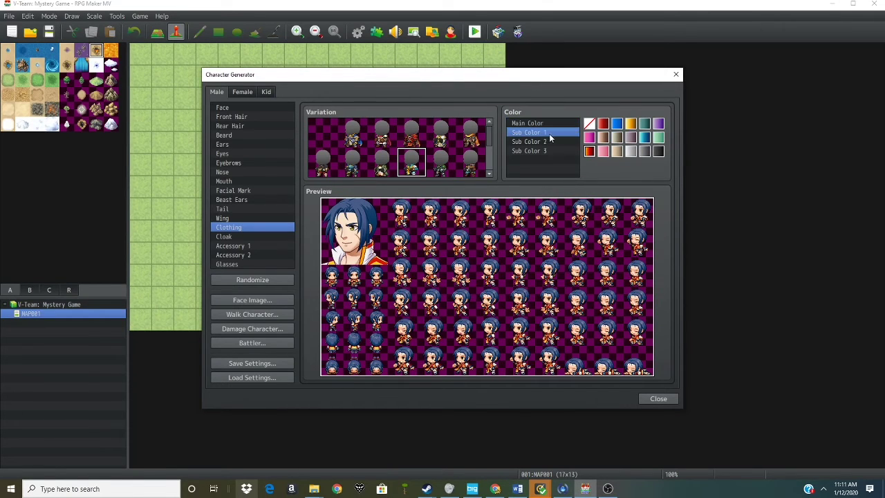
click(645, 152)
click(553, 142)
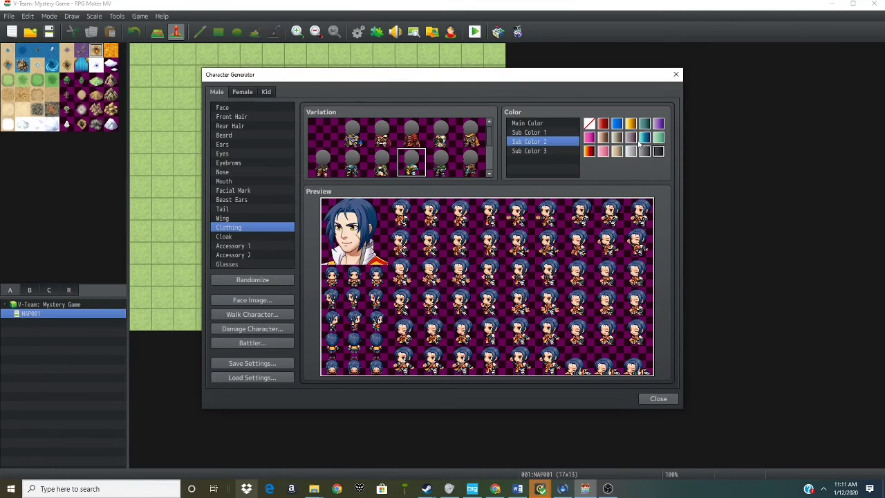
click(571, 151)
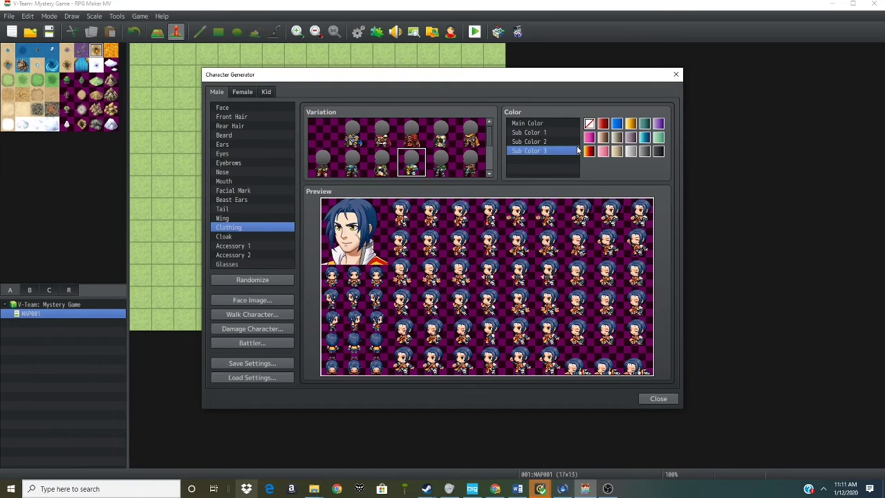
click(643, 152)
click(656, 154)
- Export the current face sheet as Peter.png
click(286, 298)
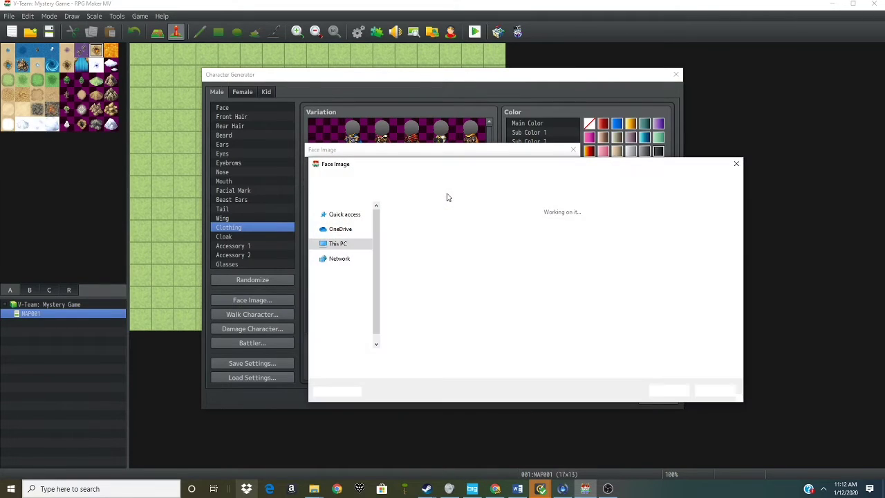
text(Peyte)
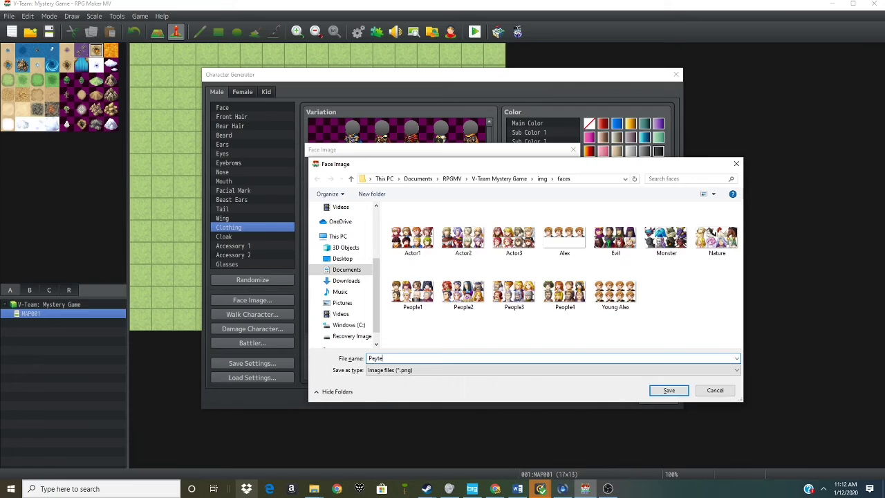
text(on)
key(Return)
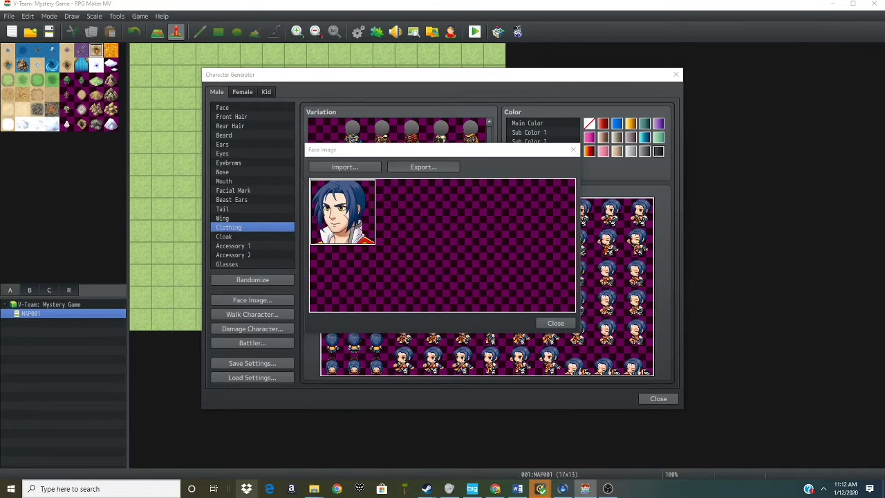
click(541, 323)
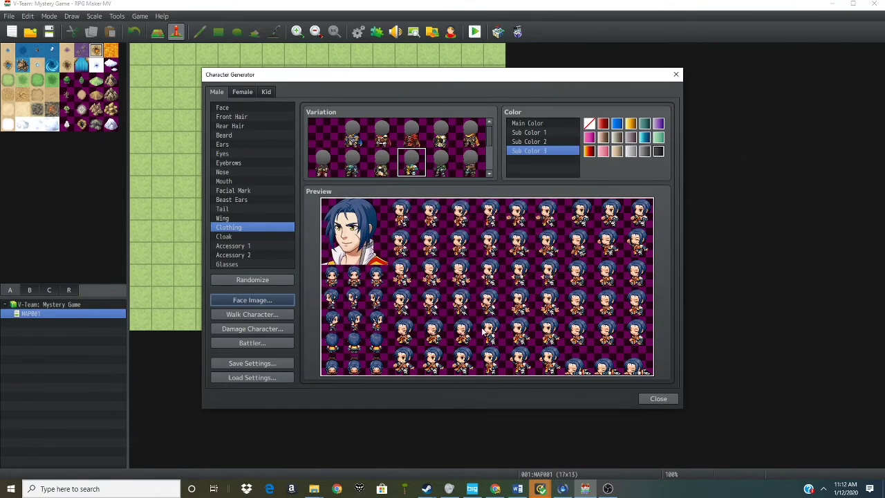
click(275, 318)
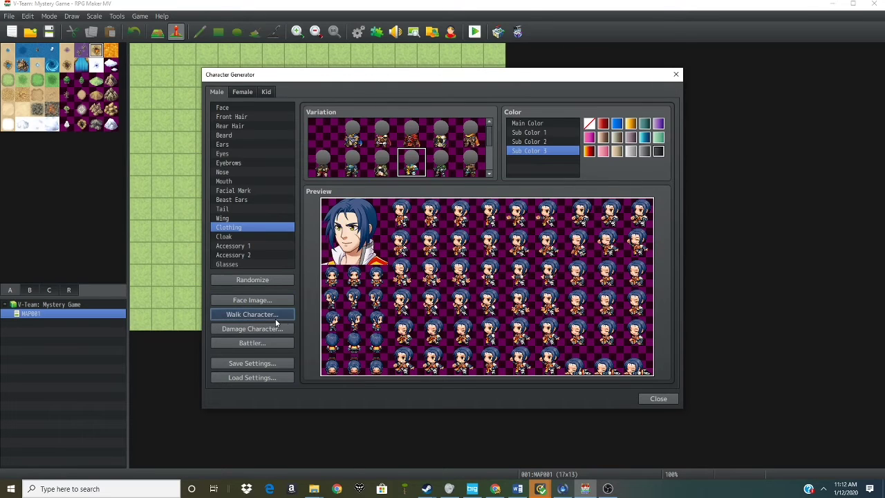
- Apply the first mouth variation, add it to the face sheet, and overwrite Peter.png
click(241, 180)
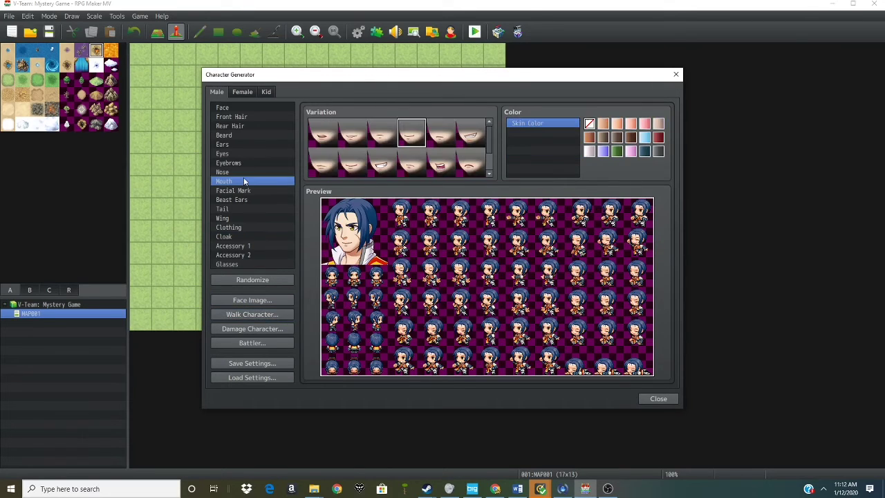
click(322, 144)
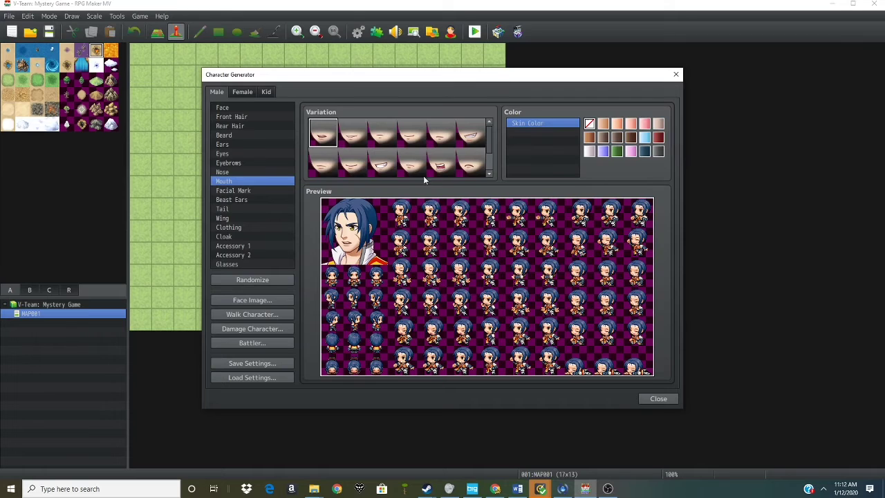
click(252, 300)
mouse_move(355, 237)
mouse_down()
mouse_move(417, 203)
mouse_move(387, 207)
mouse_up()
click(344, 166)
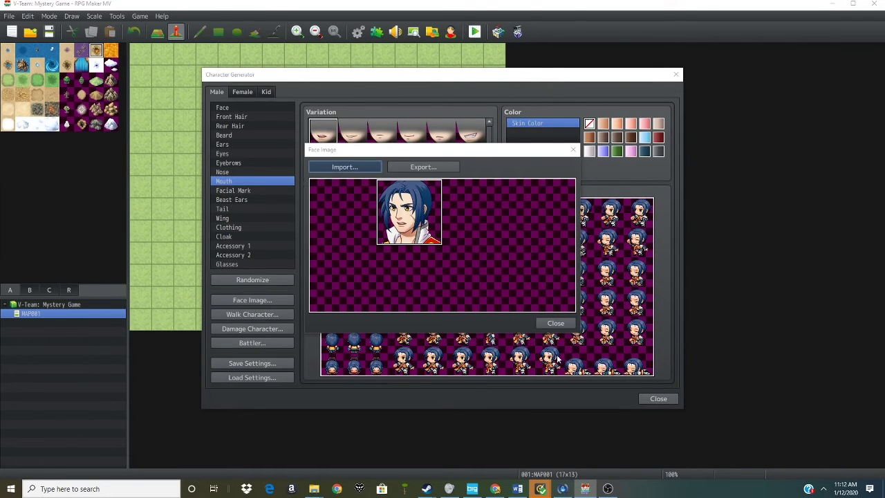
click(663, 389)
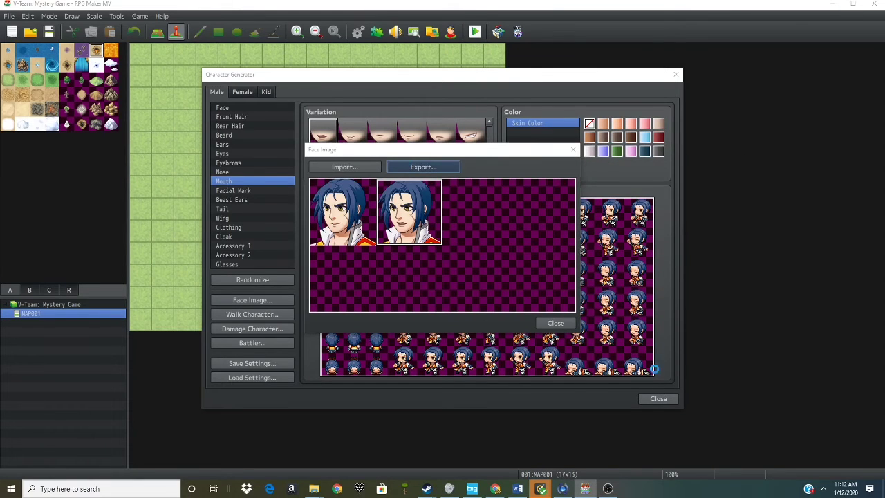
click(668, 391)
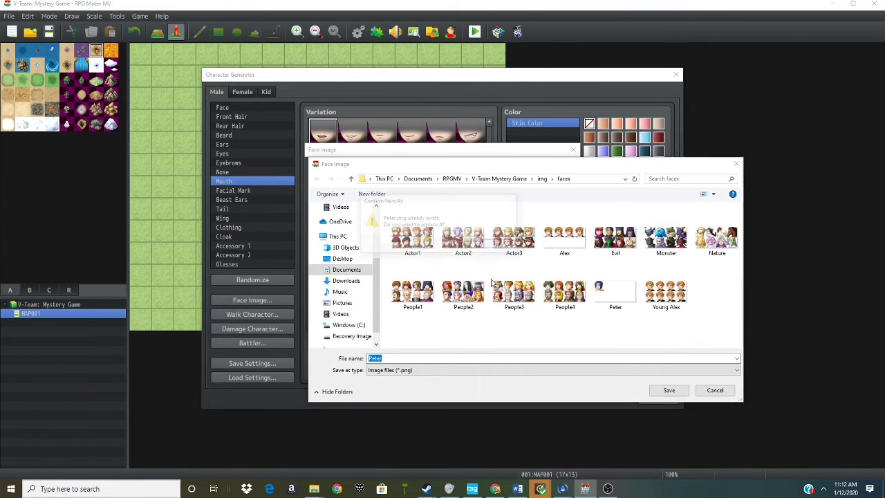
click(474, 245)
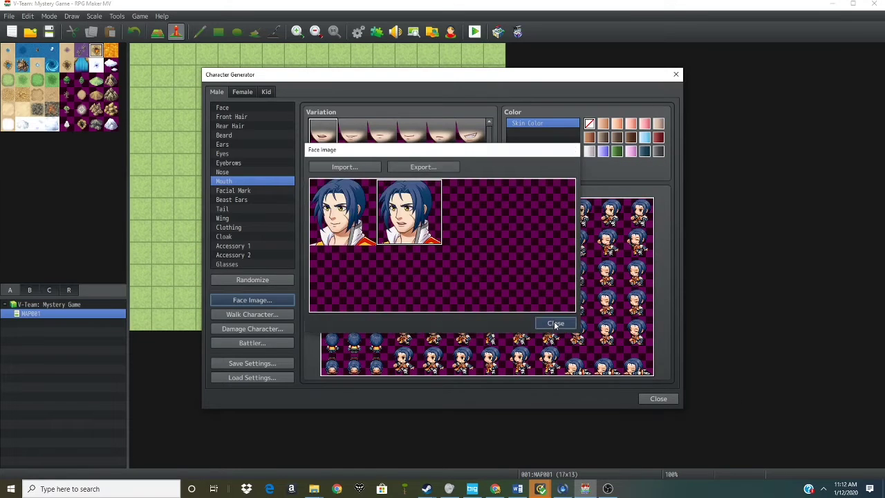
click(556, 322)
- Re-save the face sheet over Peter.png
click(283, 300)
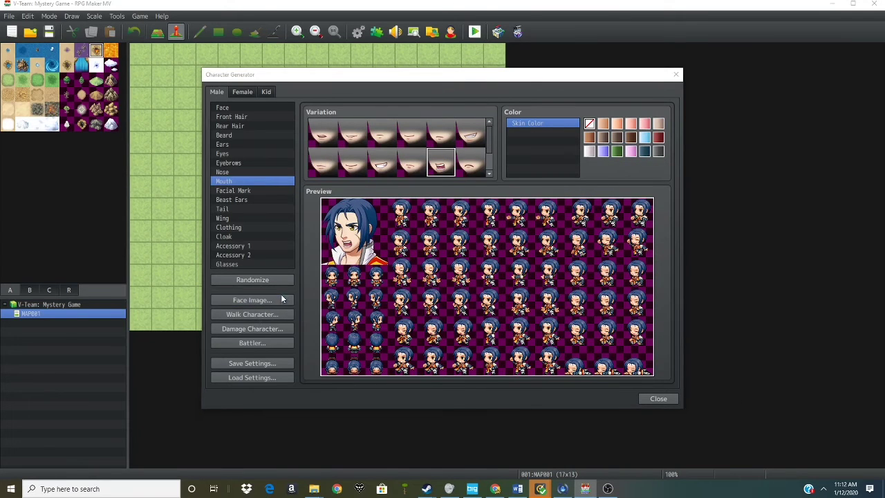
click(357, 167)
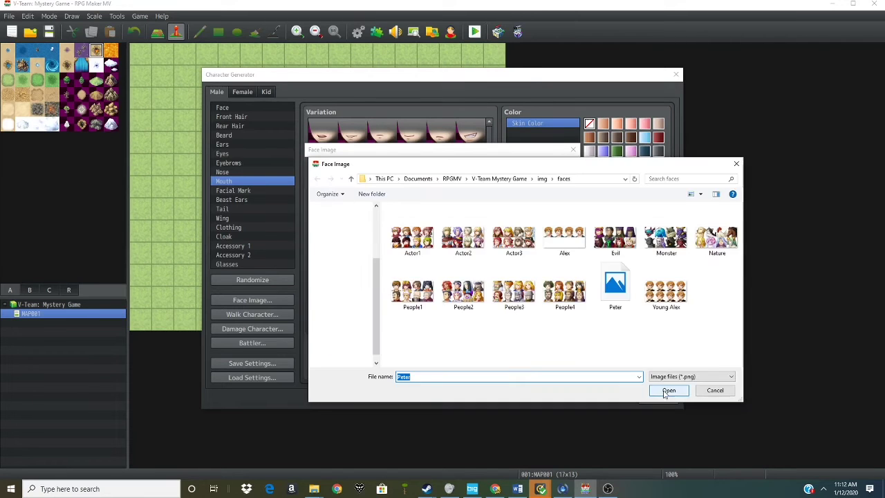
key(Escape)
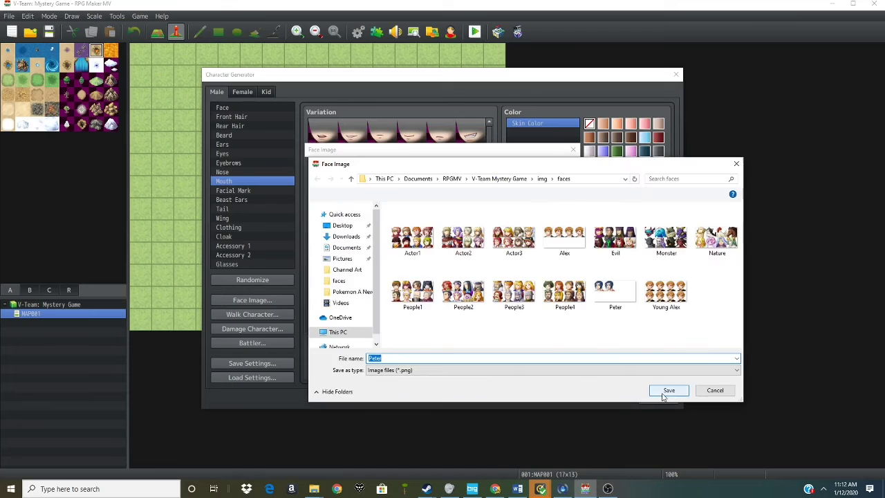
click(668, 390)
click(462, 243)
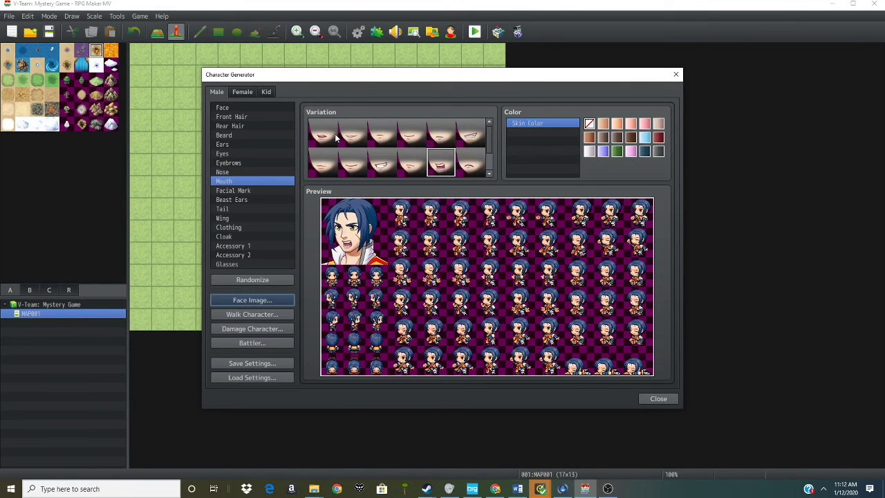
- Add a closed-mouth expression and save the face sheet over Peter.png again
click(382, 130)
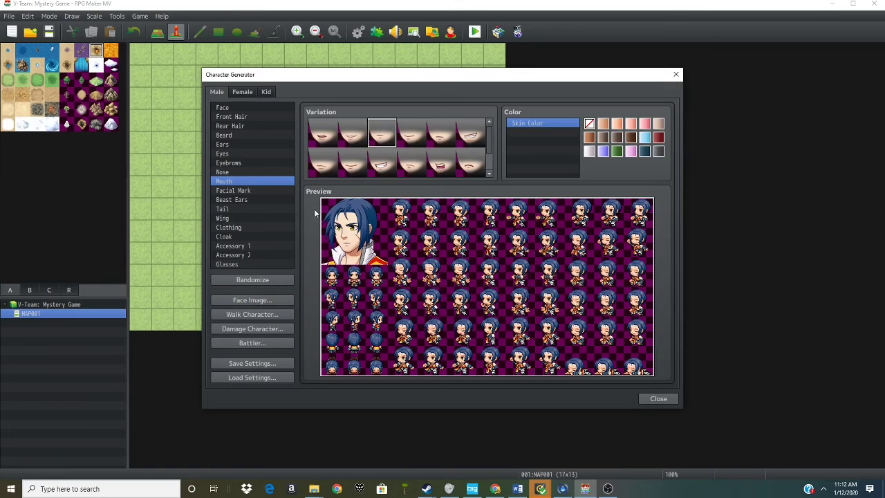
click(278, 300)
click(324, 167)
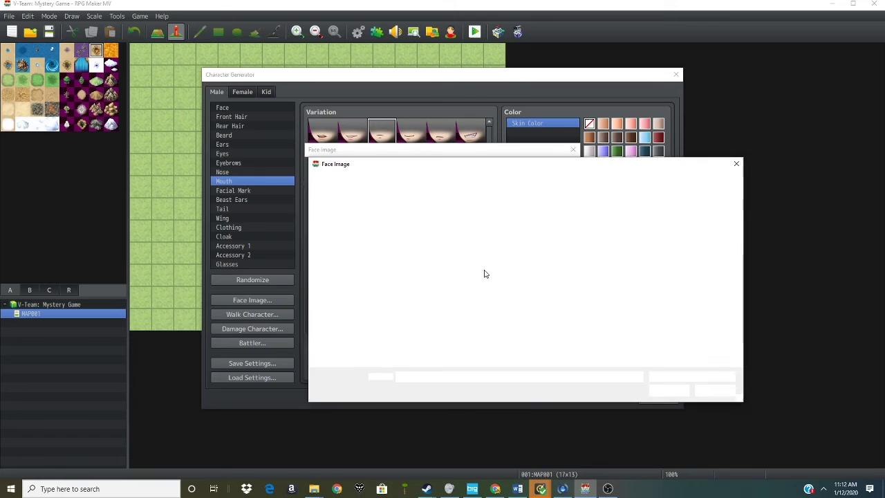
click(670, 392)
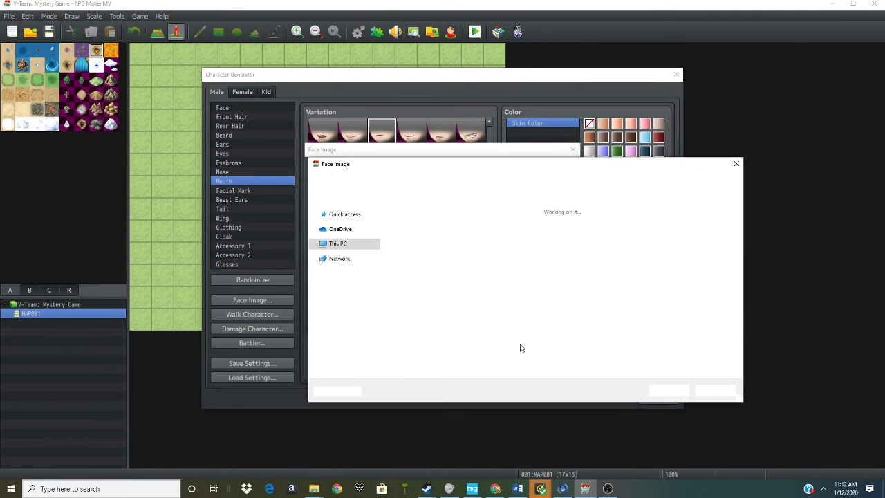
click(656, 390)
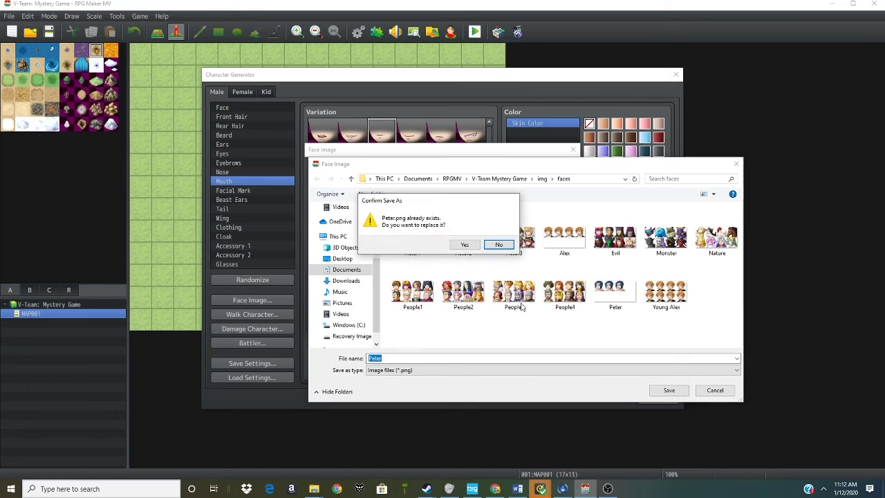
click(456, 245)
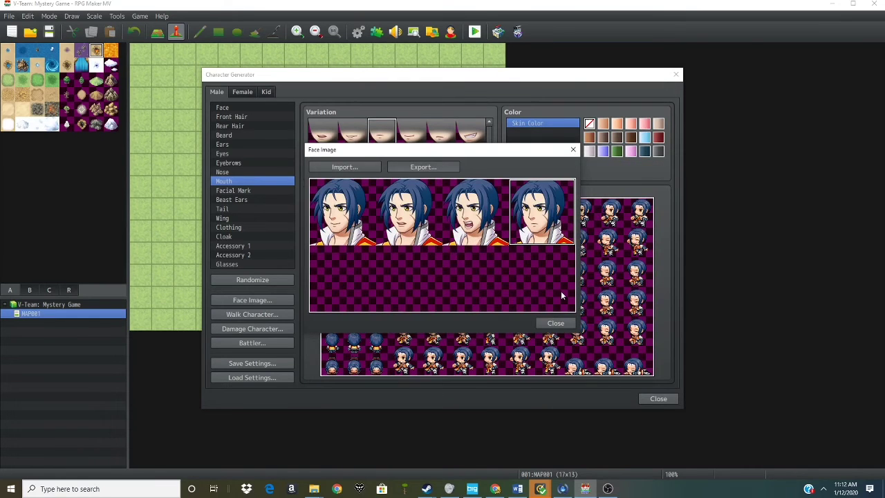
click(556, 323)
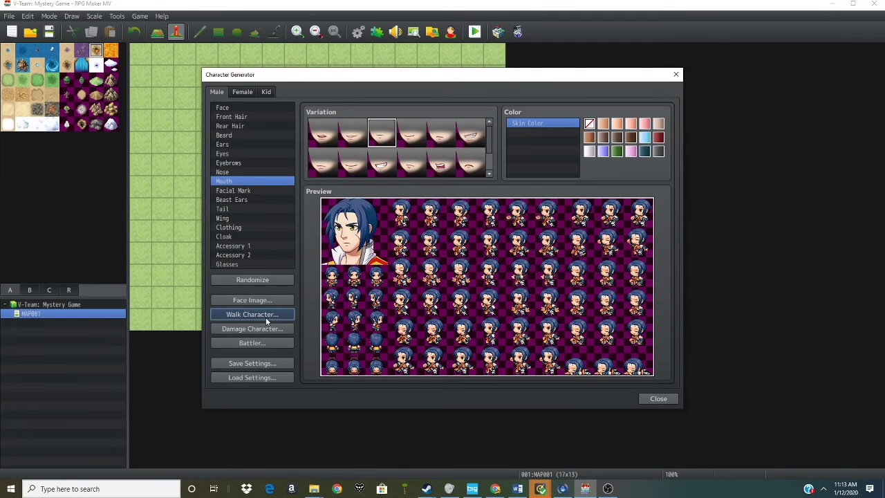
- Save the damage sprite sheet as Peter, overwriting the existing Peter.png
click(266, 322)
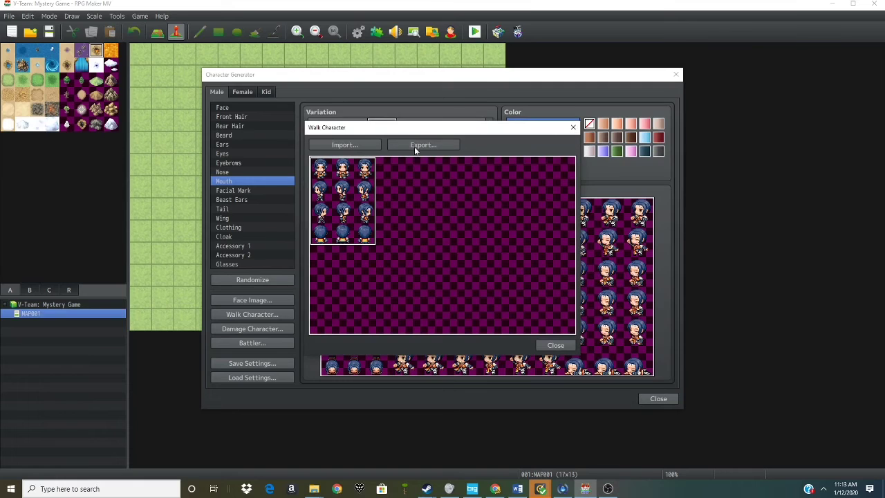
click(567, 349)
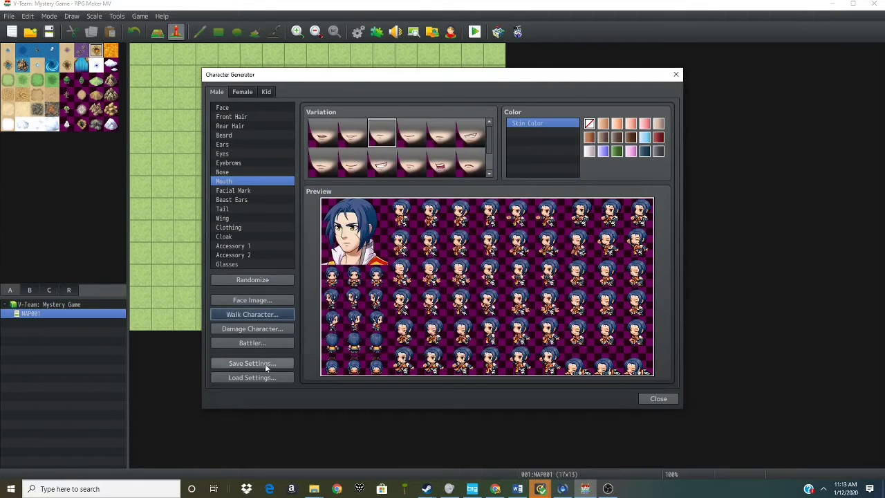
click(250, 327)
click(342, 147)
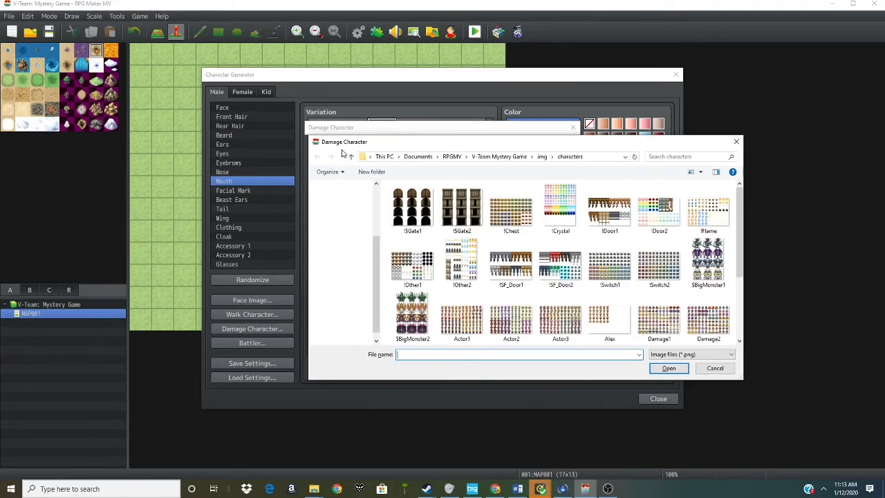
text(Peter)
key(Return)
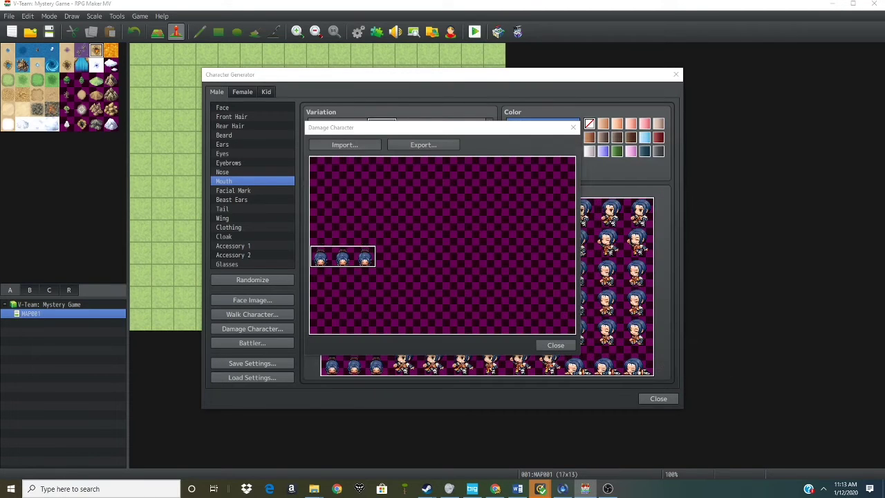
key(Return)
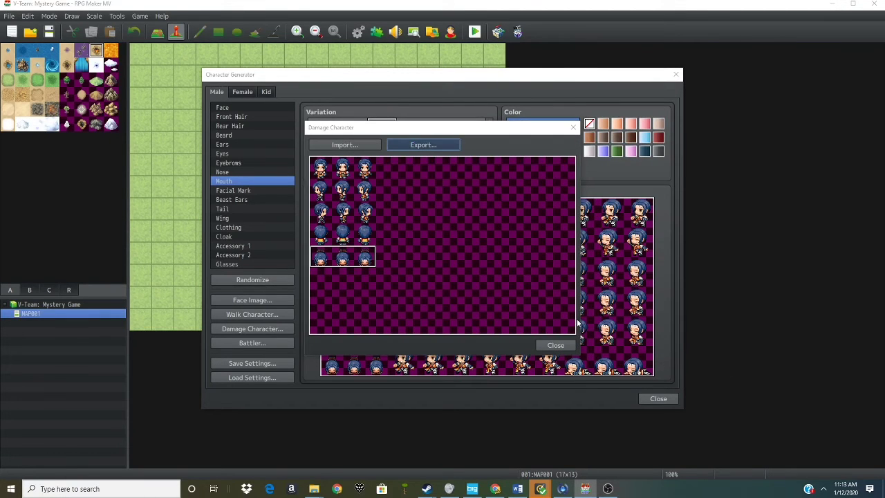
click(657, 374)
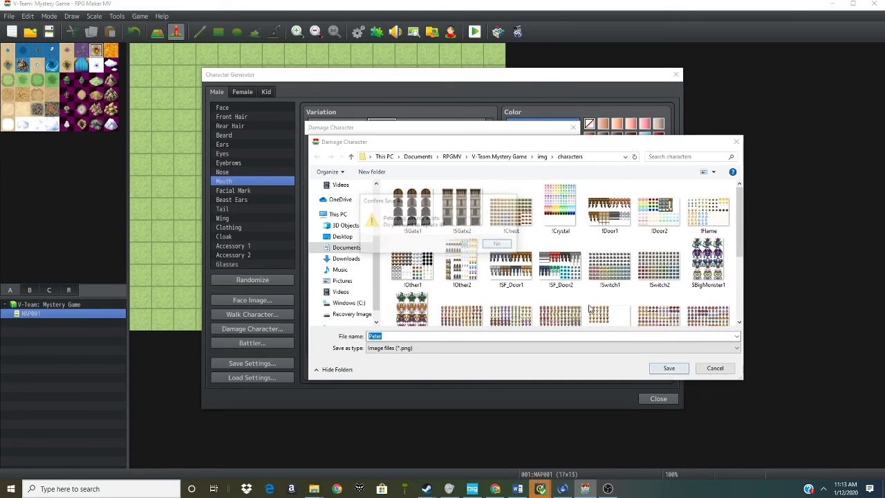
click(452, 247)
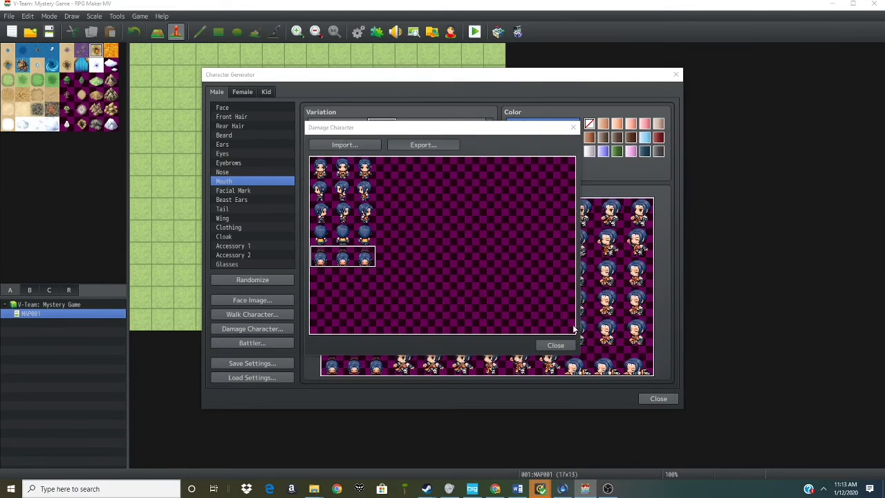
click(555, 344)
- Export the side-view battler sheet as Peter
click(252, 344)
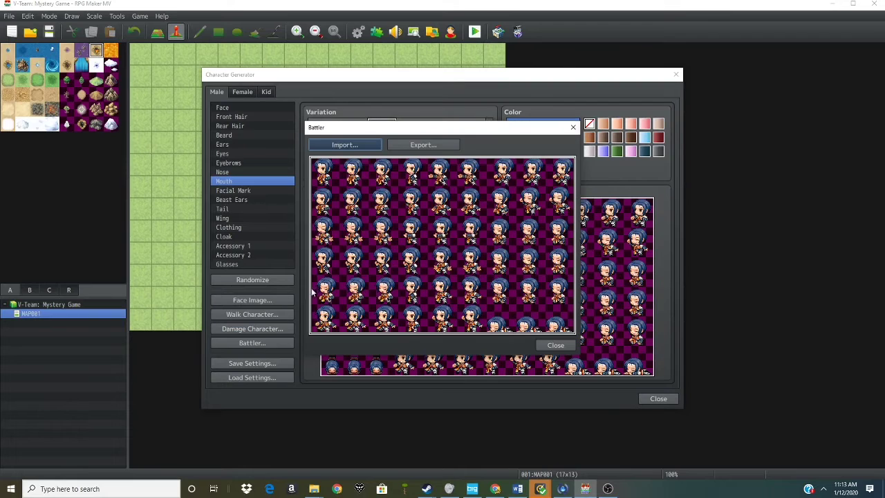
click(419, 142)
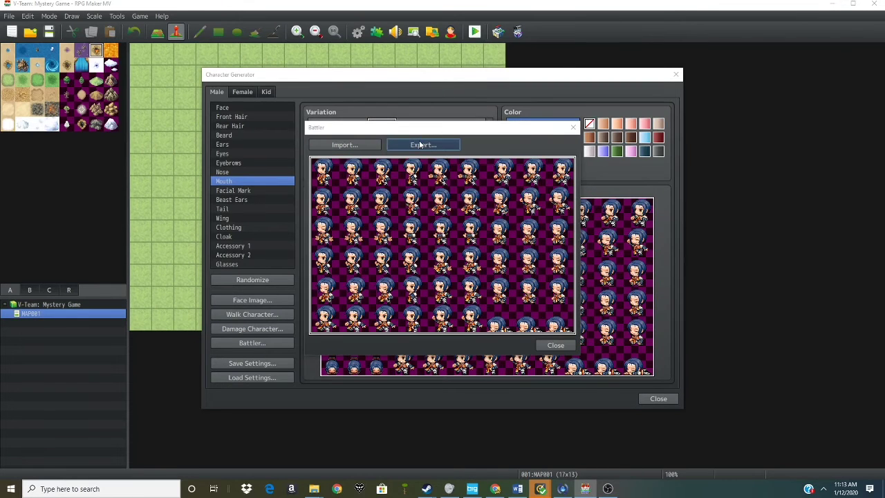
text(Peter_1)
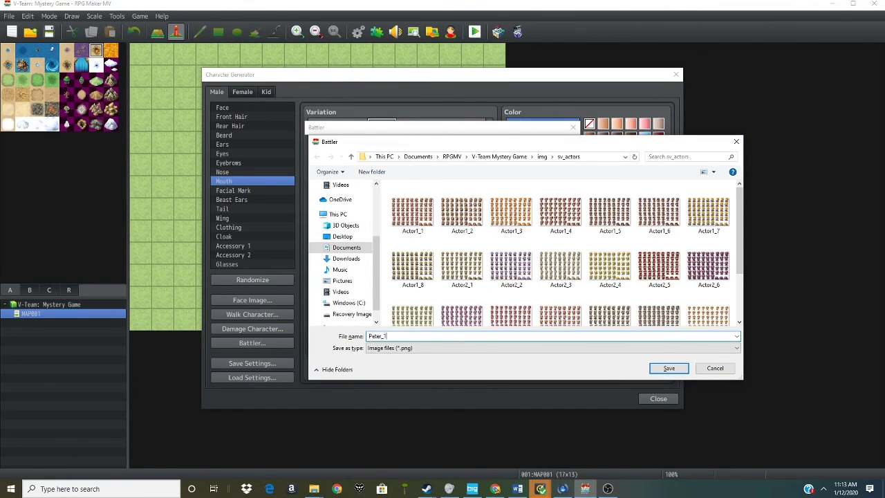
click(666, 368)
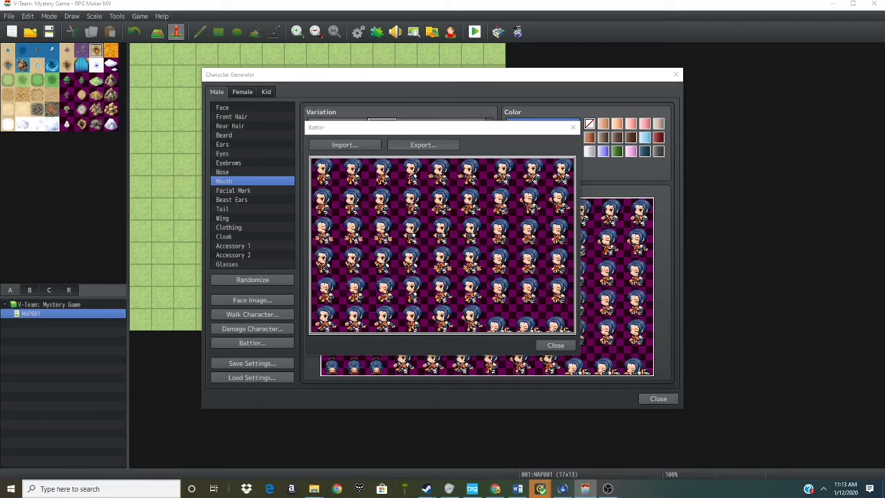
click(556, 345)
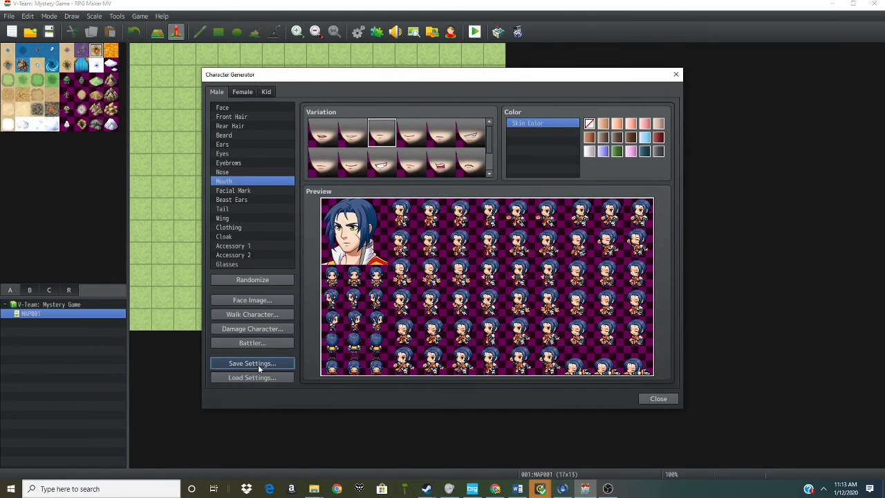
- Save the generator settings as Peter and close the Character Generator
click(259, 367)
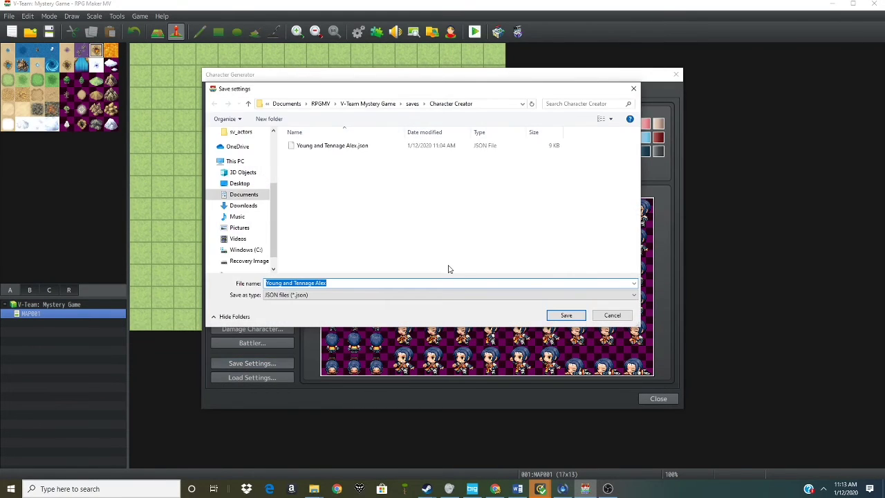
text(Peter)
key(Return)
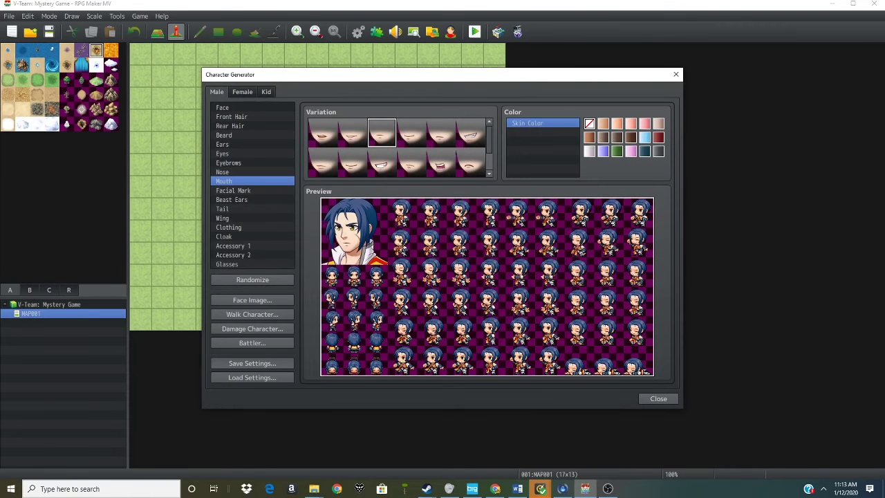
click(658, 398)
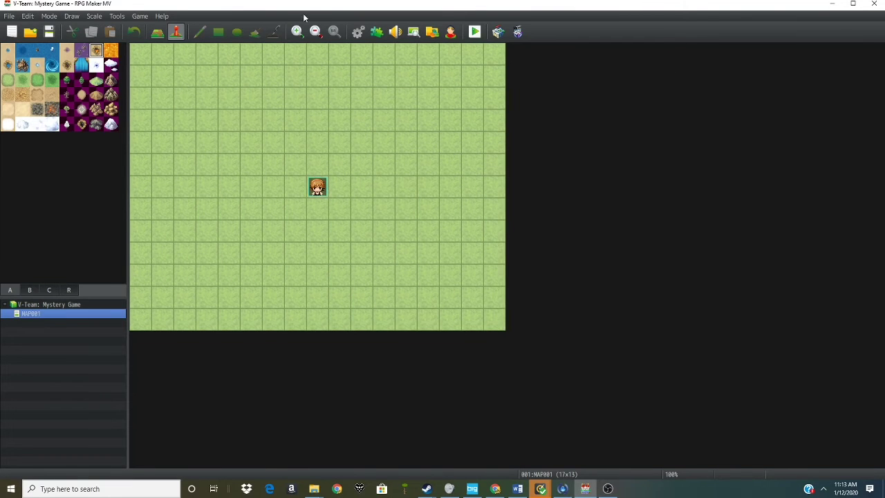
- Rename database actor 0002 to Peter and set his class to Hero
click(358, 31)
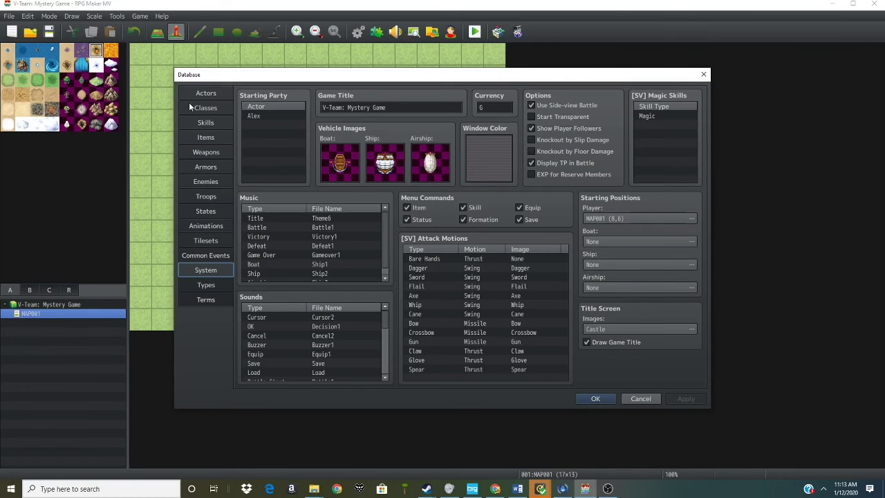
click(205, 93)
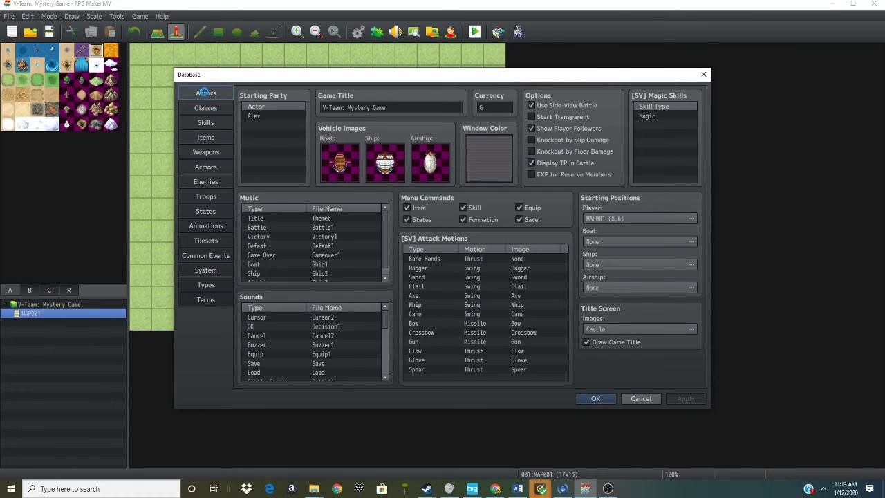
click(268, 125)
double_click(408, 121)
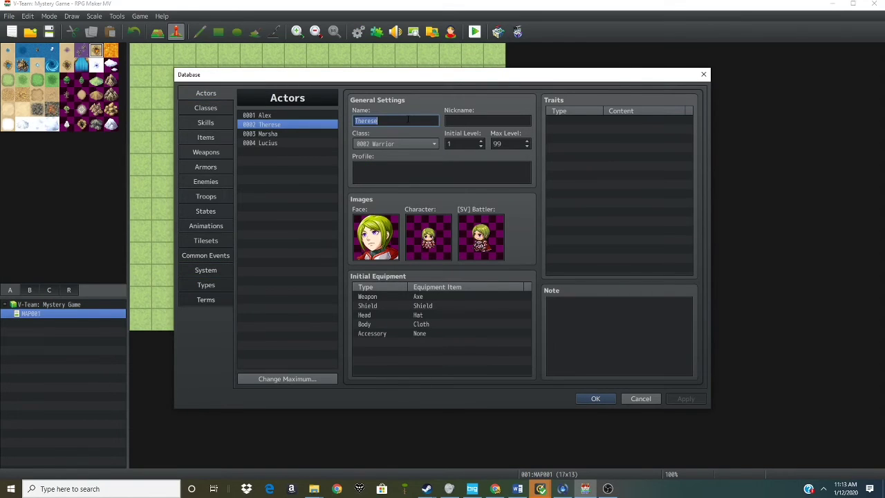
text(Peter)
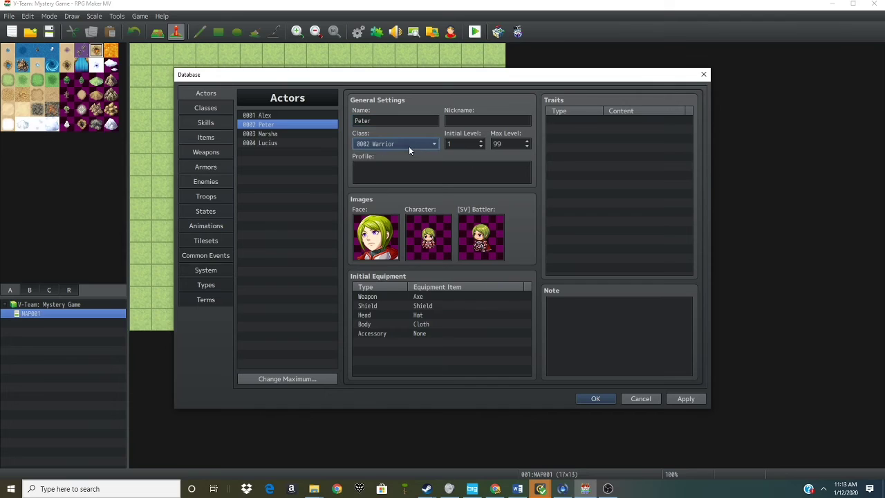
click(408, 144)
- Assign the fourth face from the Peter face set
double_click(391, 226)
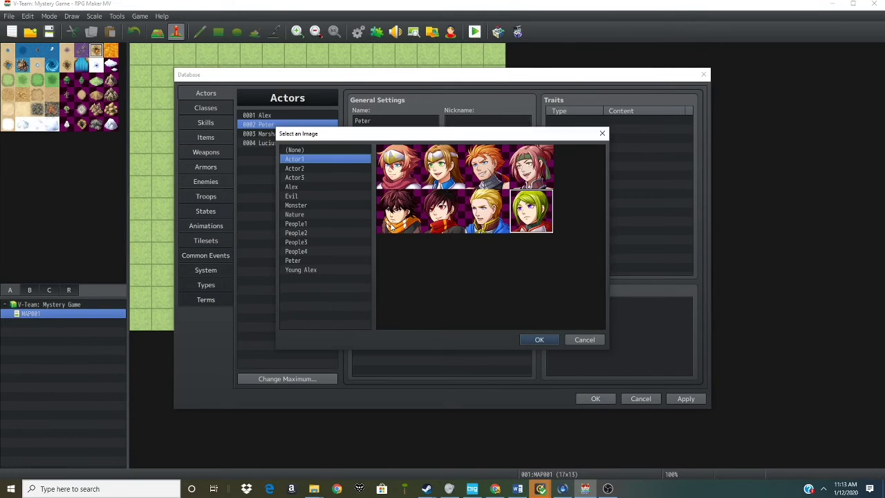
click(307, 261)
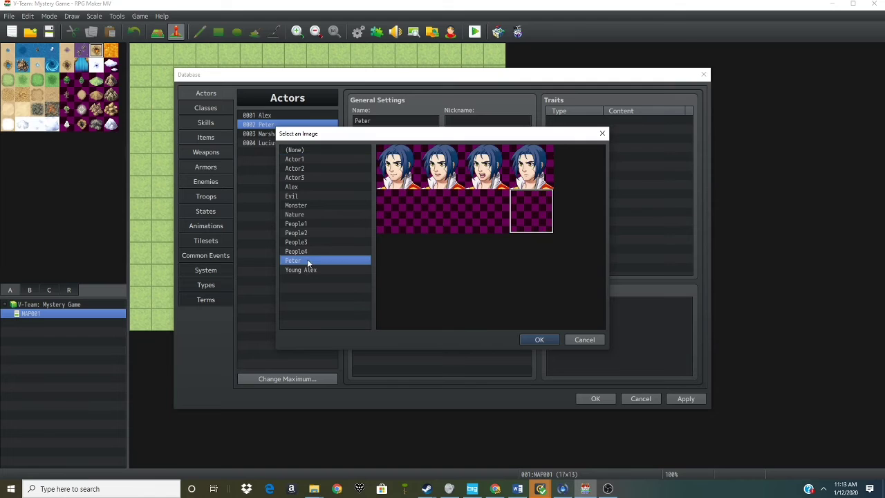
click(414, 166)
click(531, 185)
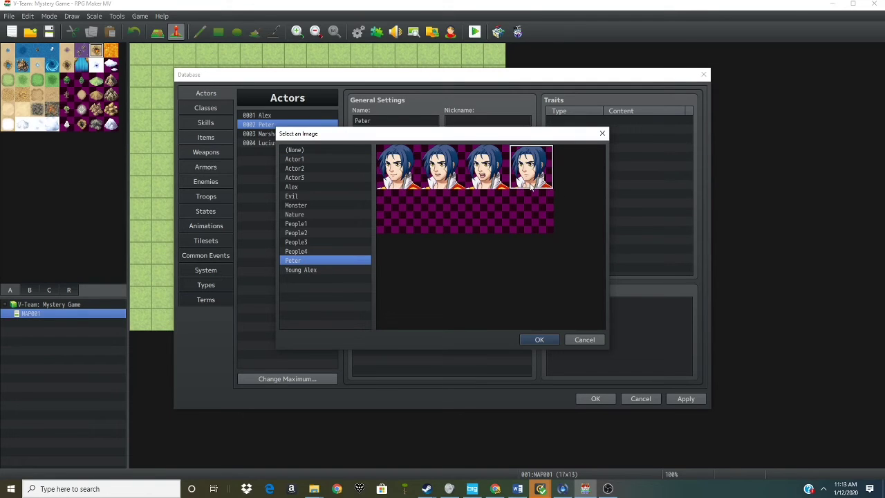
click(536, 338)
- Assign the Peter walking sprite and the Peter_1 side-view battler
double_click(433, 248)
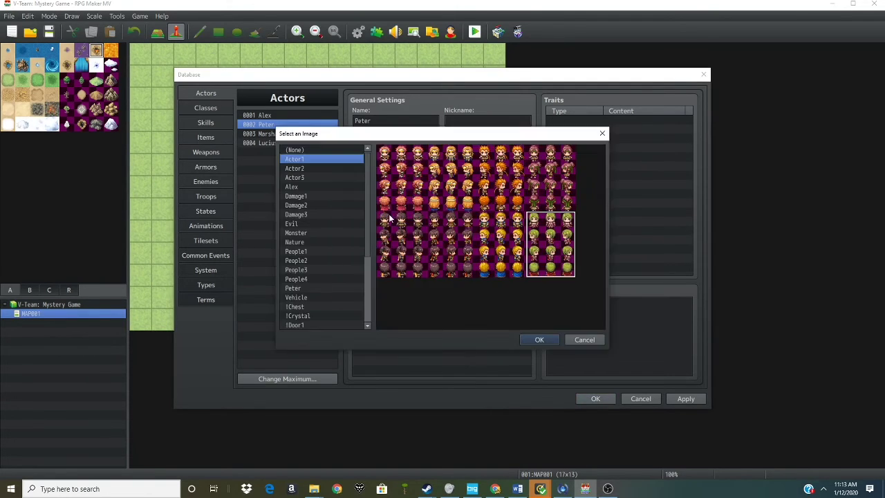
click(304, 242)
scroll(320, 213, down, 3)
scroll(332, 194, down, 2)
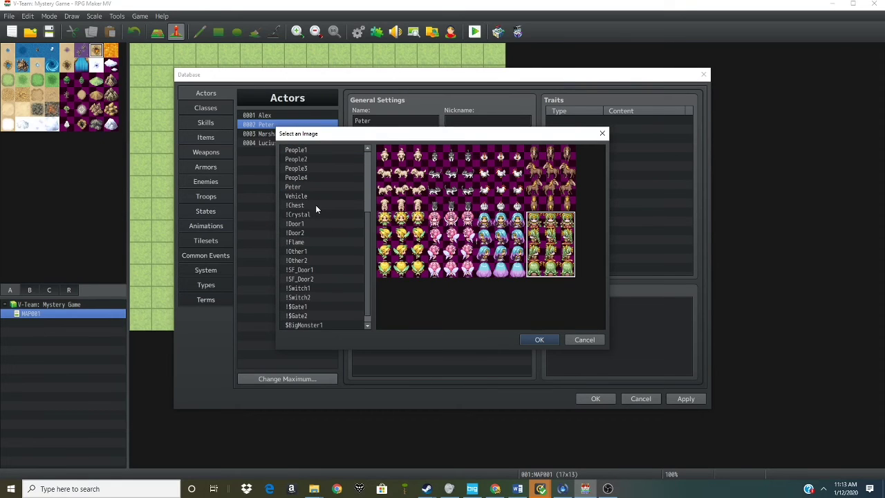
click(311, 187)
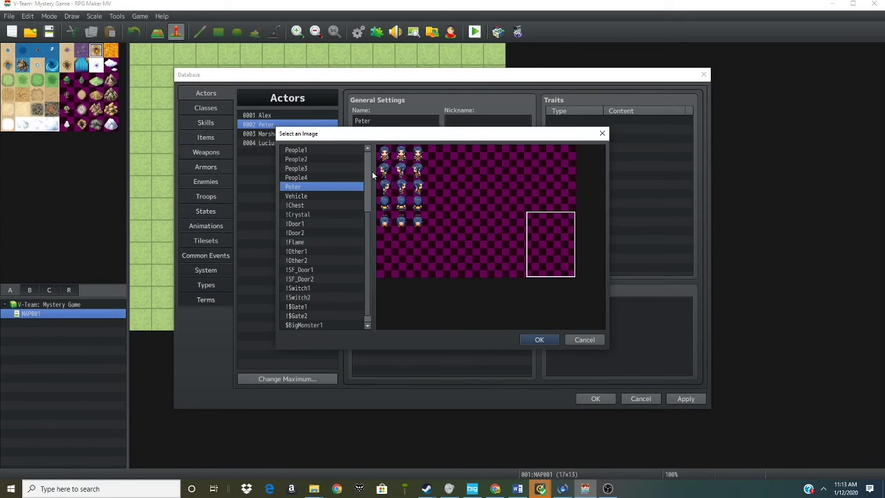
click(536, 342)
double_click(464, 231)
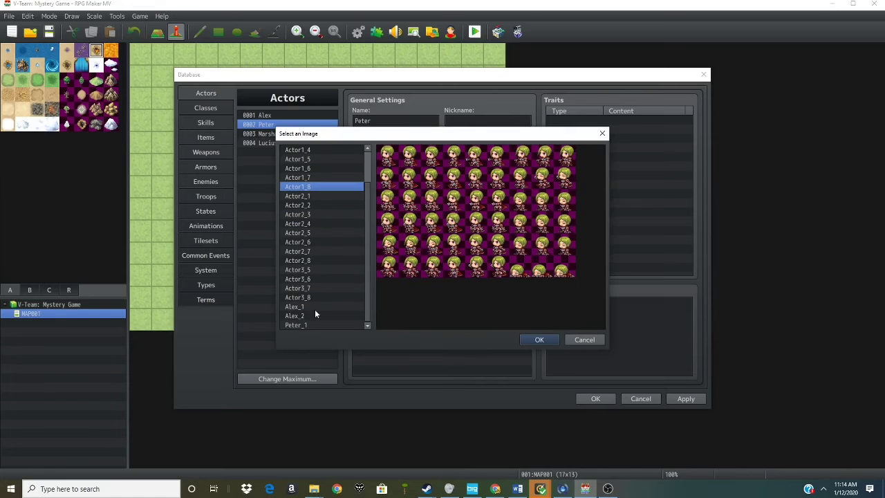
click(304, 324)
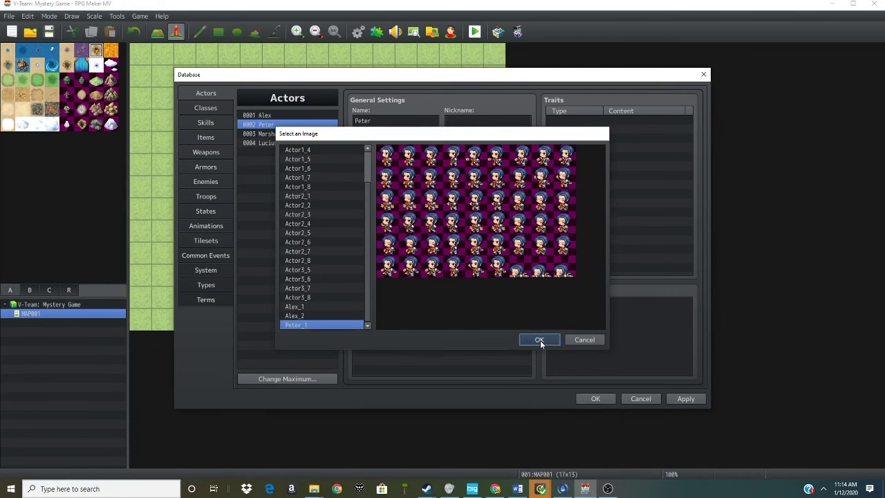
click(540, 340)
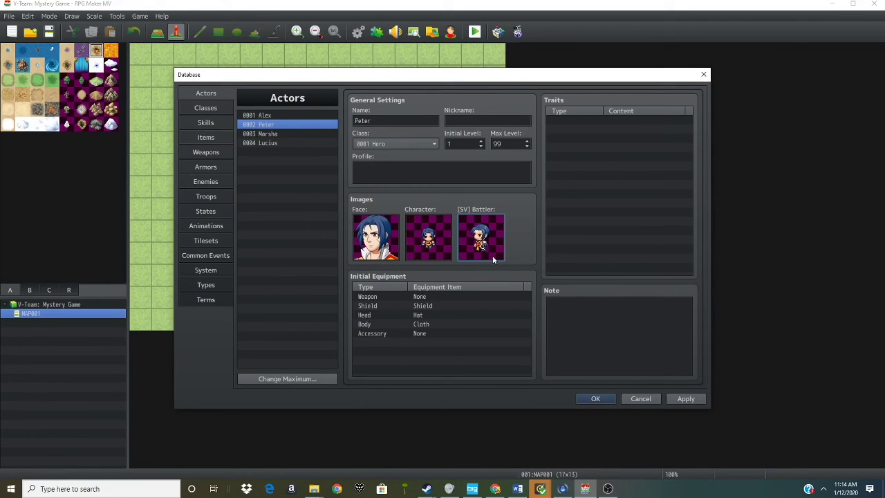
- Set Peter's starting shield and weapon to None
double_click(419, 306)
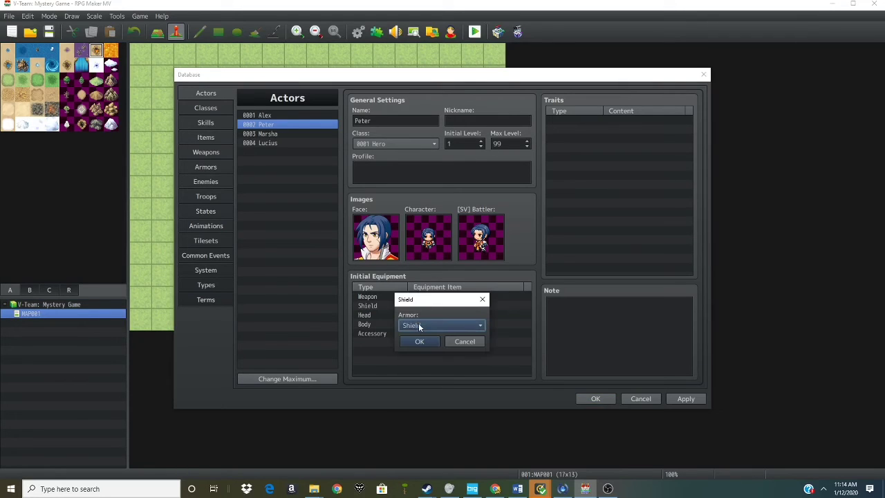
click(420, 326)
click(409, 340)
double_click(396, 297)
click(418, 326)
click(418, 336)
click(419, 326)
click(419, 335)
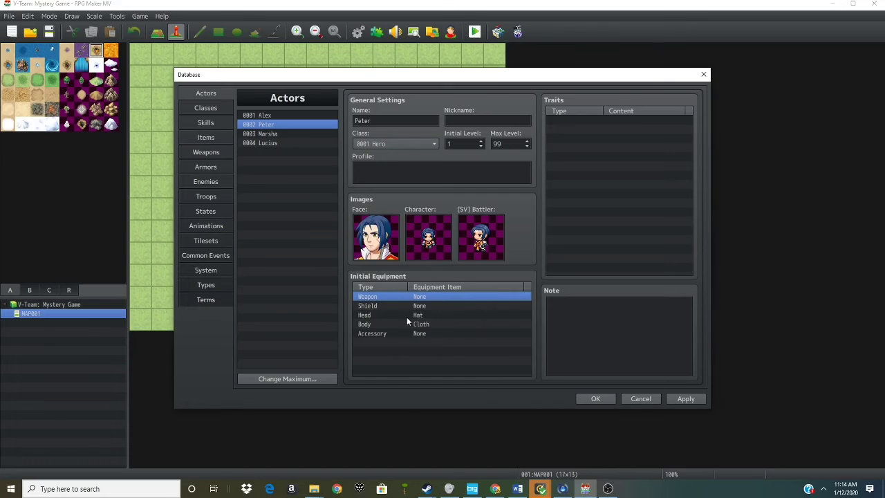
- Set the starting body armor to Royal Cloth and headgear to None
double_click(408, 325)
click(408, 326)
click(414, 348)
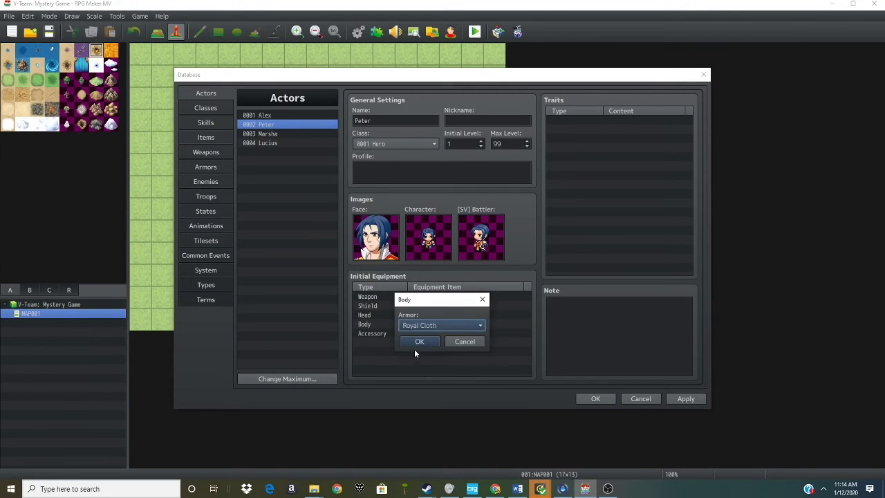
click(399, 315)
double_click(400, 317)
click(412, 325)
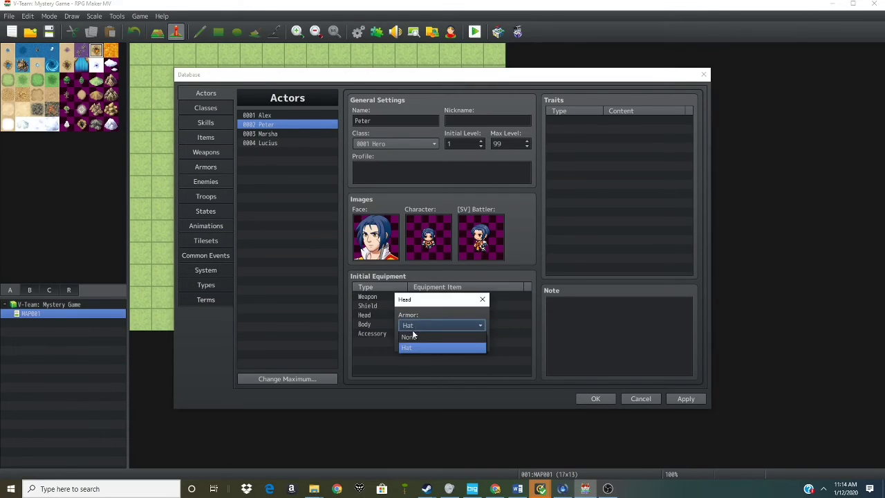
click(409, 338)
- Give Peter a Ring accessory, comparing against Alex's settings
double_click(412, 333)
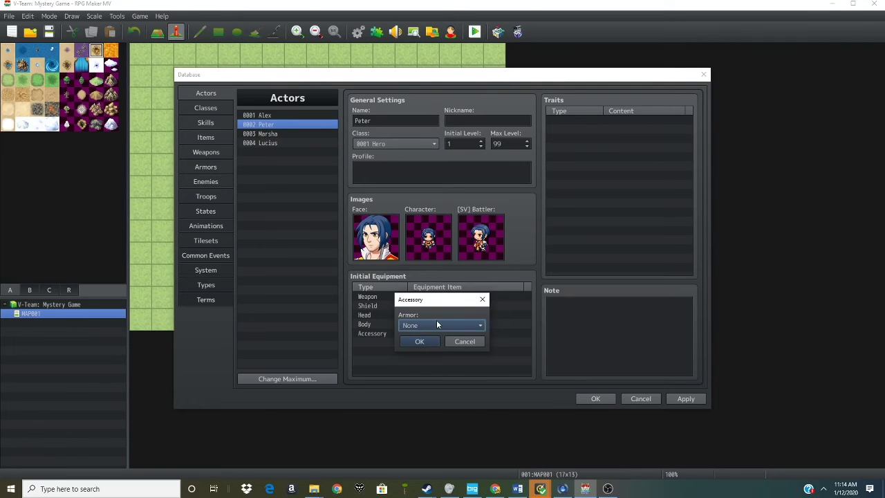
click(435, 322)
click(420, 357)
click(424, 328)
click(418, 347)
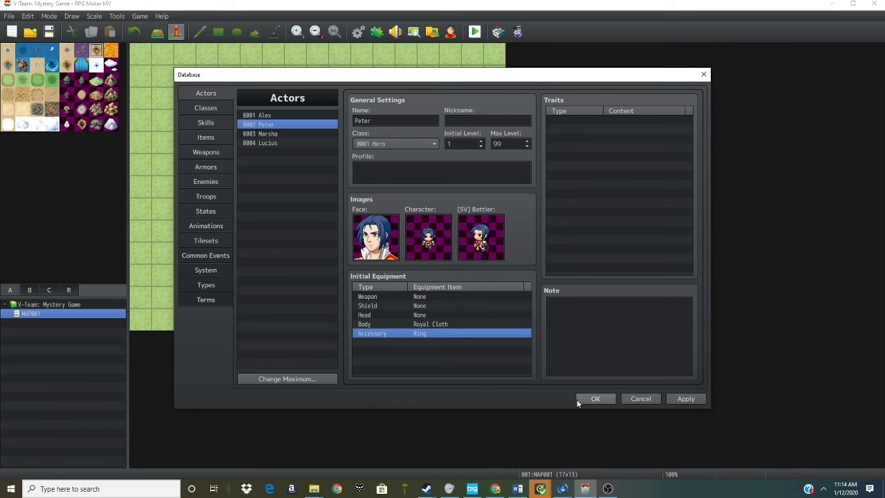
click(267, 116)
click(382, 164)
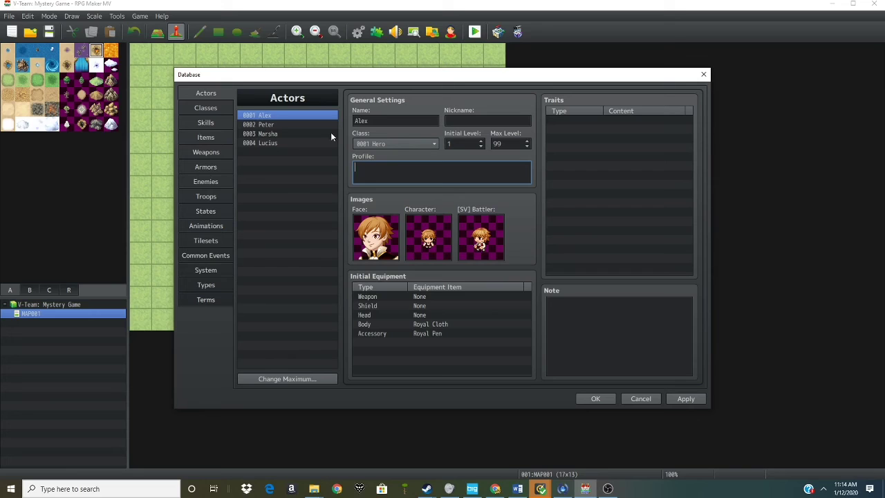
click(290, 124)
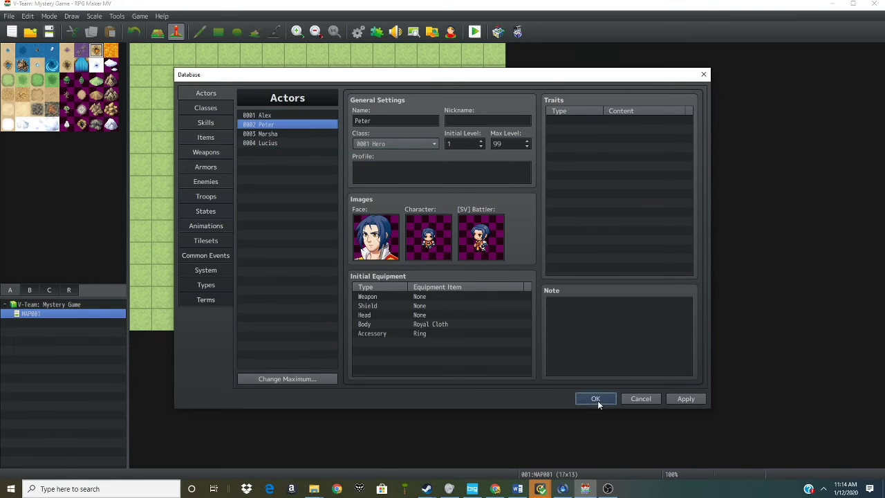
- Add 0002 Peter to the starting party after Alex in System settings
click(204, 268)
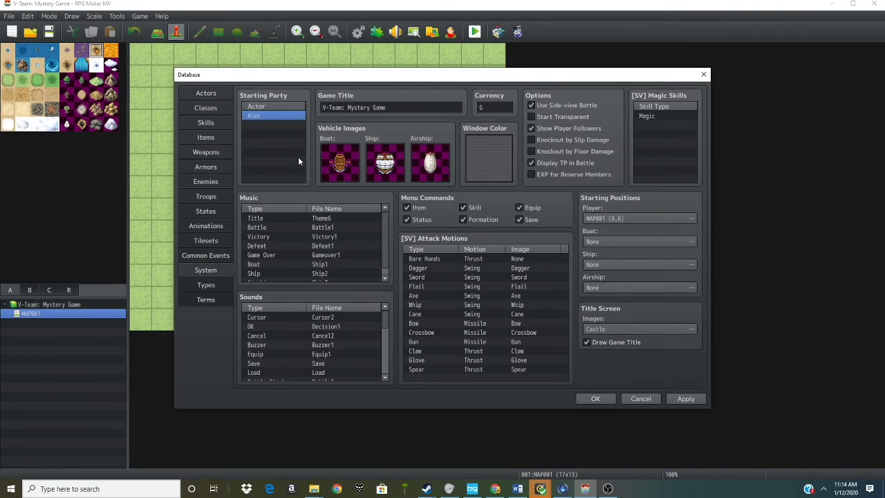
double_click(298, 156)
click(296, 135)
click(296, 156)
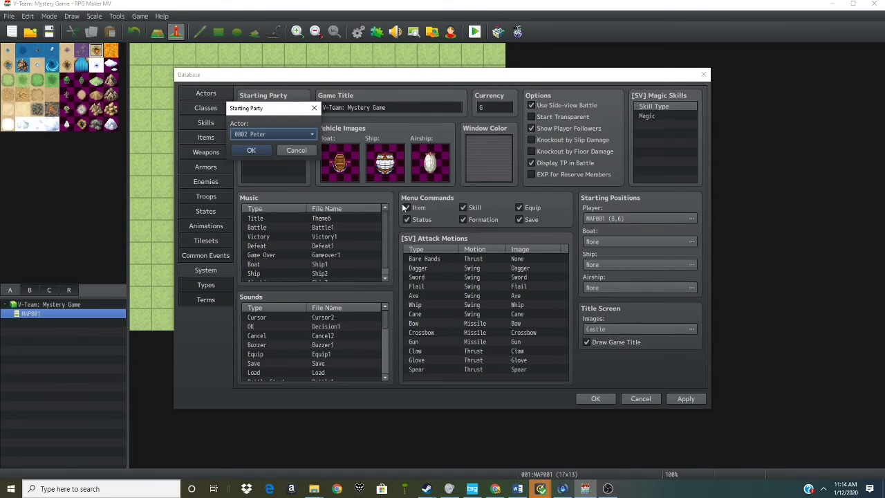
click(583, 392)
click(681, 398)
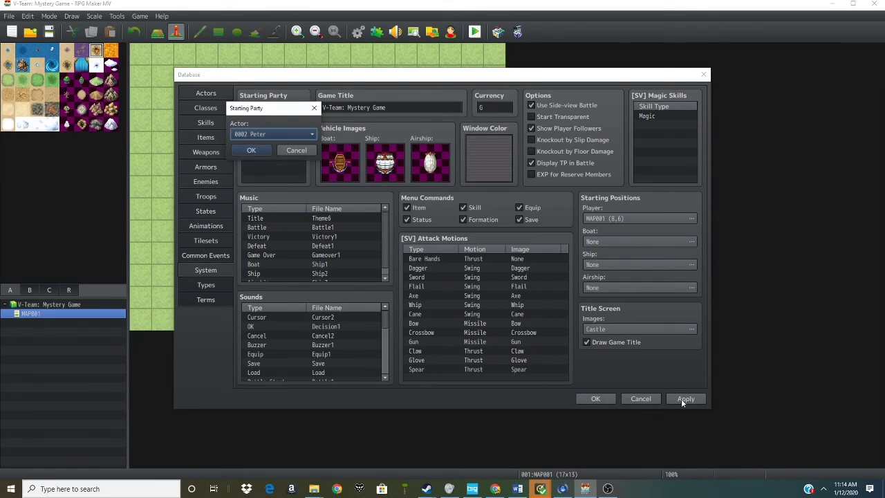
click(585, 397)
click(599, 397)
click(683, 397)
click(251, 150)
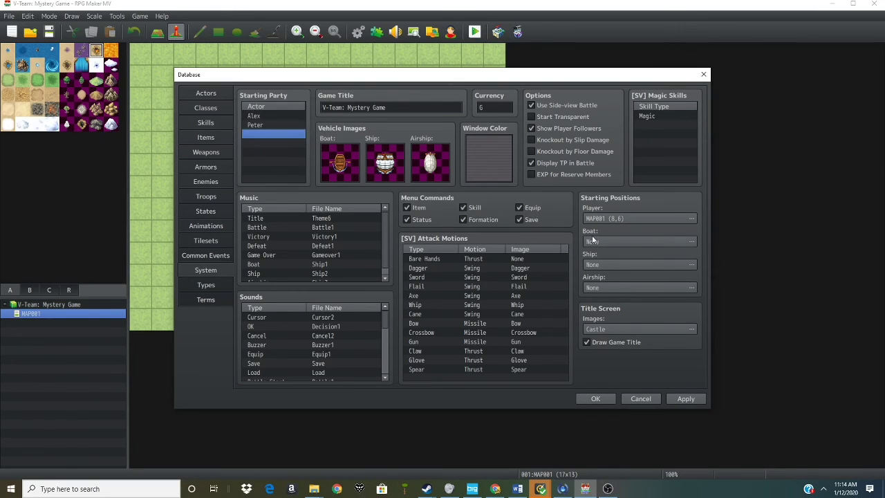
- Close the database and launch a playtest, saving the changes
click(598, 398)
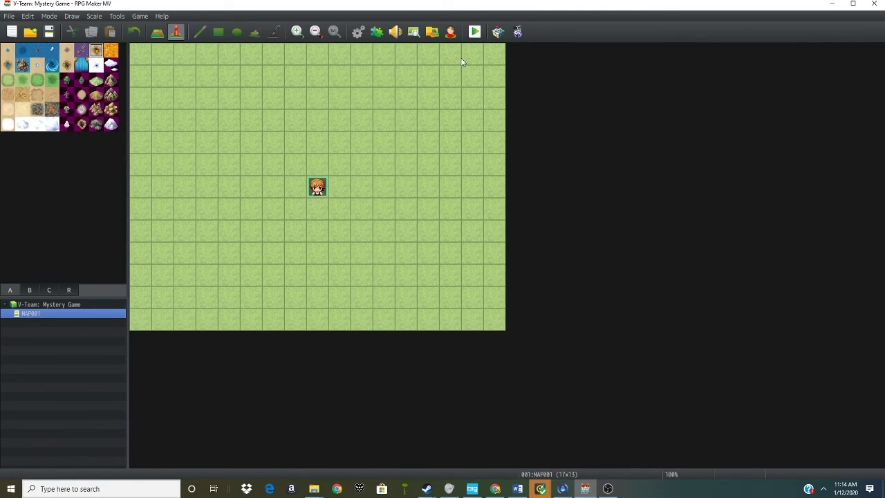
click(474, 34)
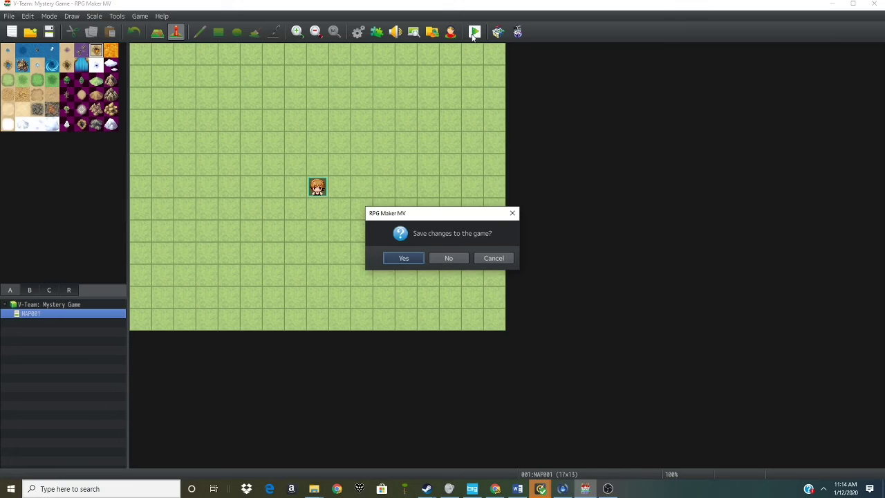
key(Return)
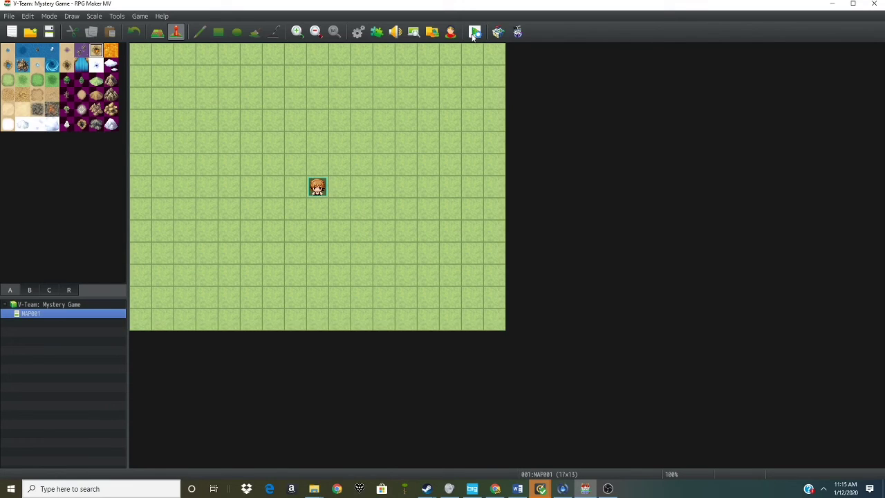
click(608, 490)
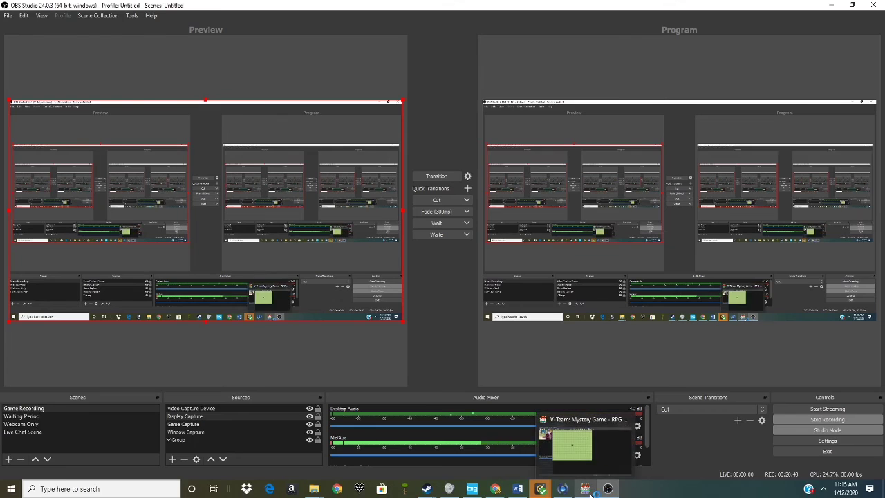
click(592, 492)
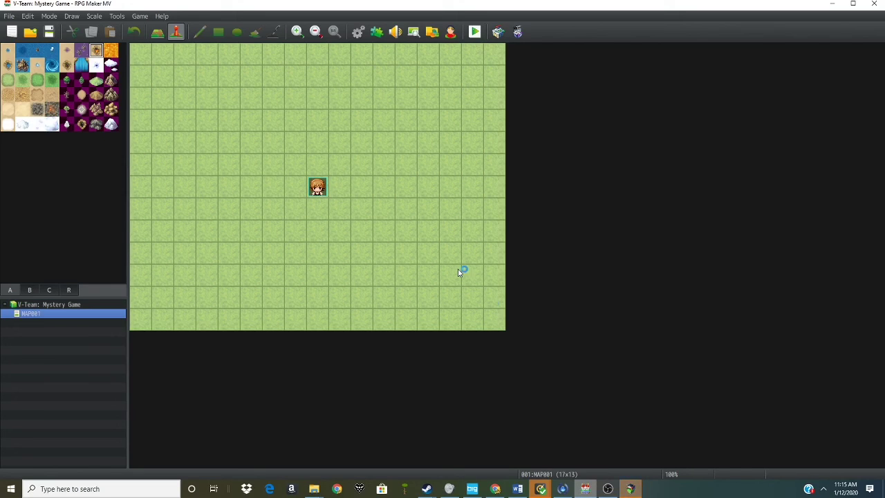
- Start a new game in the playtest window and take the party leader's first steps
click(630, 488)
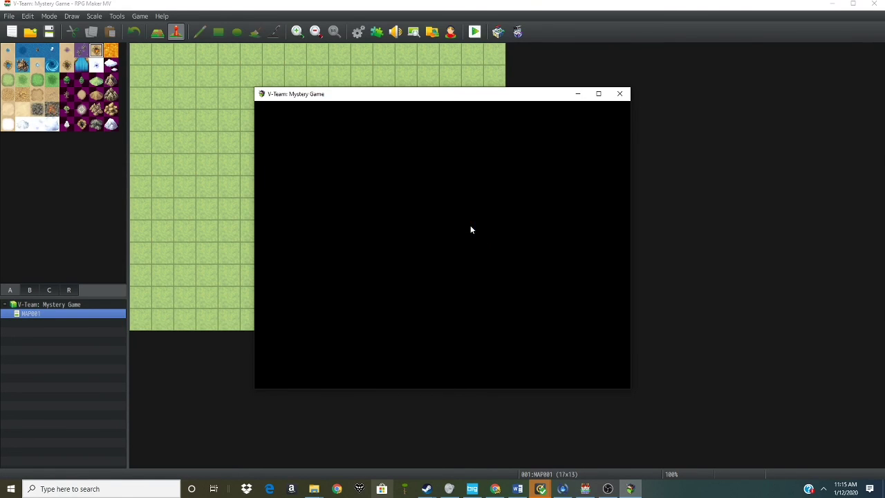
key(Return)
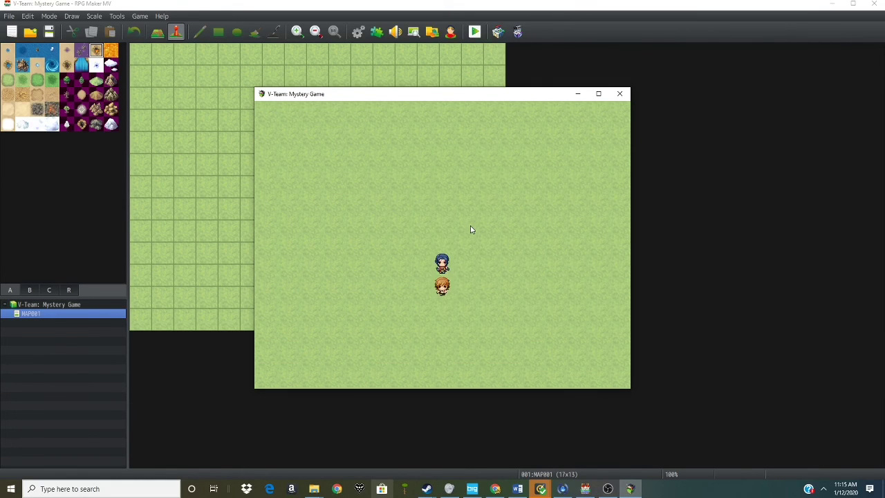
key(Down)
key(Right)
key(Up)
key(Up)
- Walk Alex around the grass map in every direction with blue-haired Peter following
key(Left)
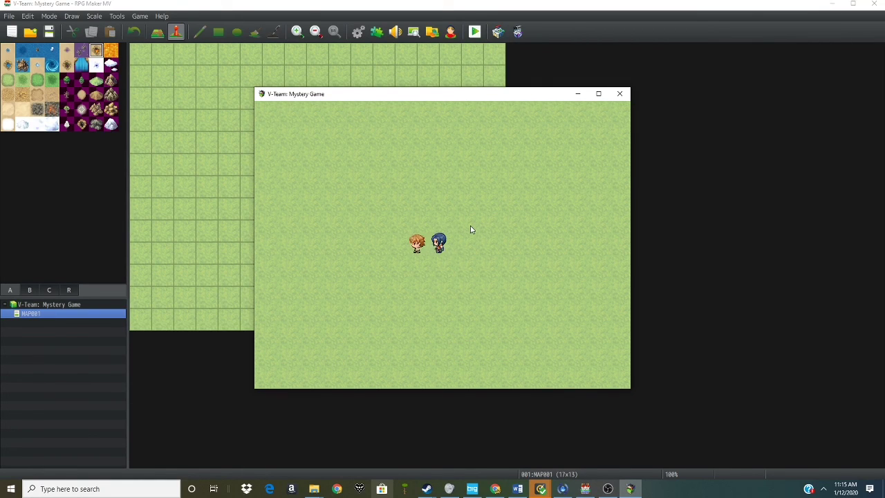
key(Down)
key(Right)
key(Down)
key(Up)
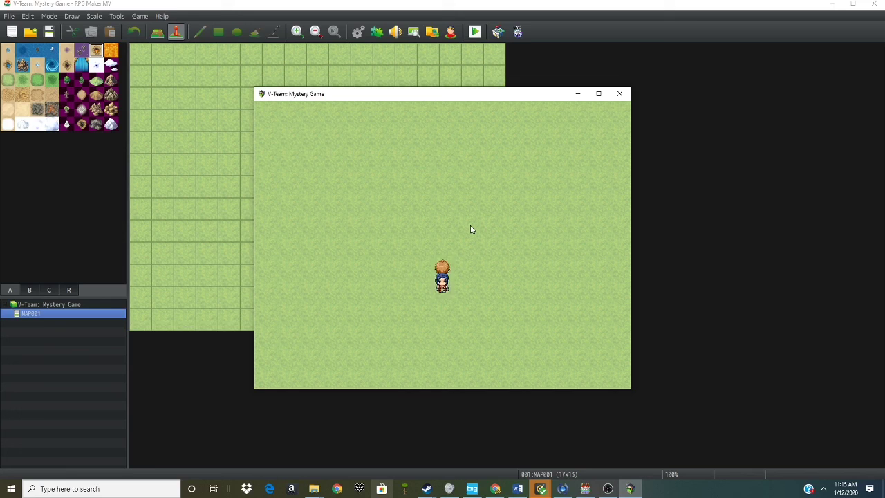
key(Down)
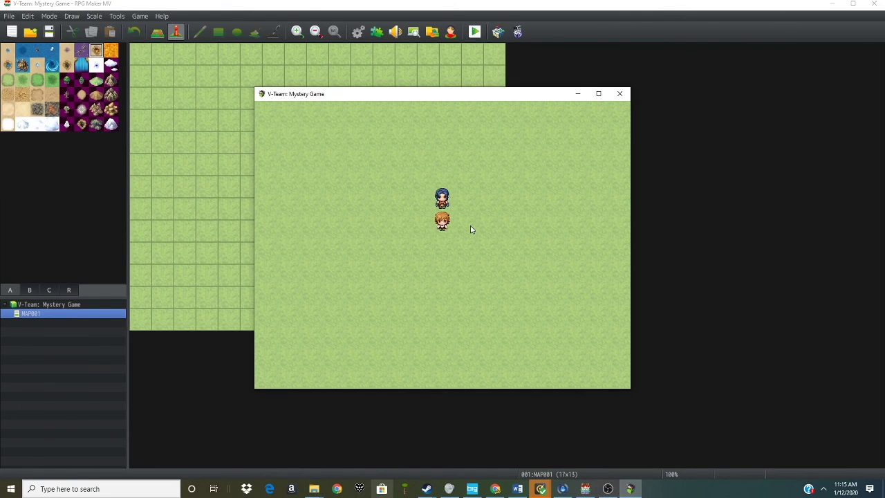
key(Down)
key(Up)
key(Up)
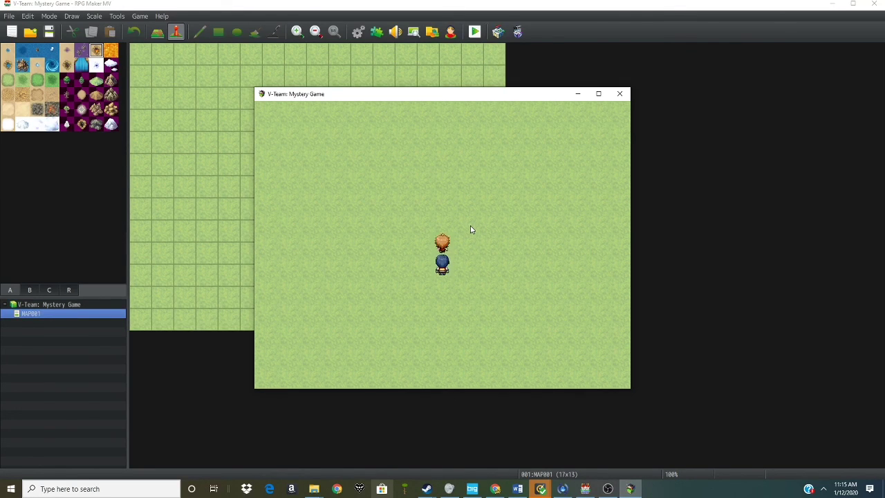
key(Down)
key(Right)
key(Up)
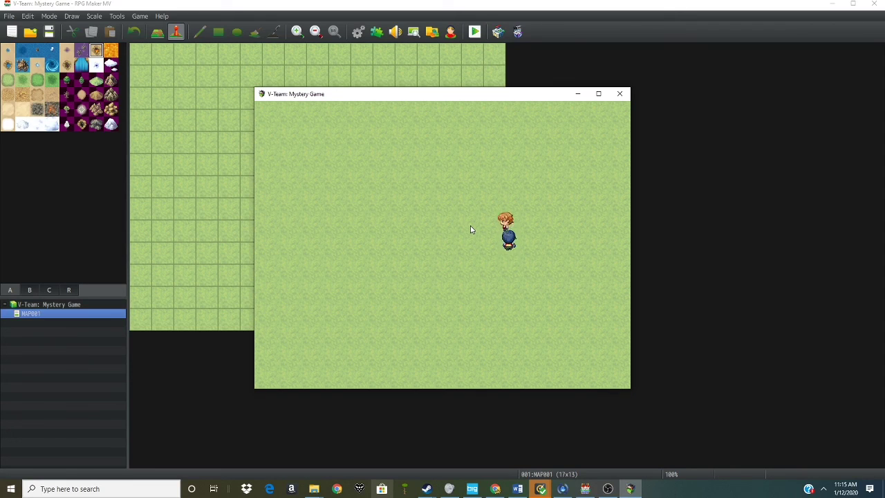
key(Left)
key(Down)
key(Escape)
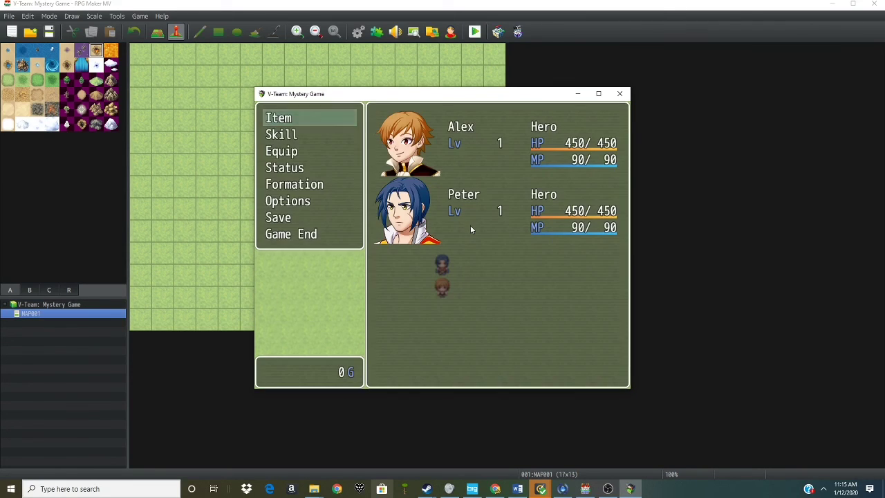
key(Down)
key(Up)
key(Return)
key(Escape)
key(Down)
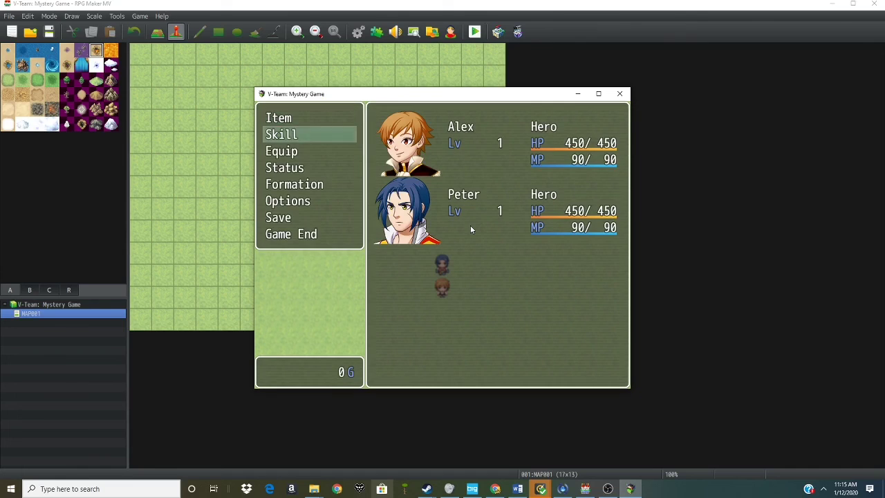
key(Down)
key(Return)
key(Escape)
key(Down)
key(Return)
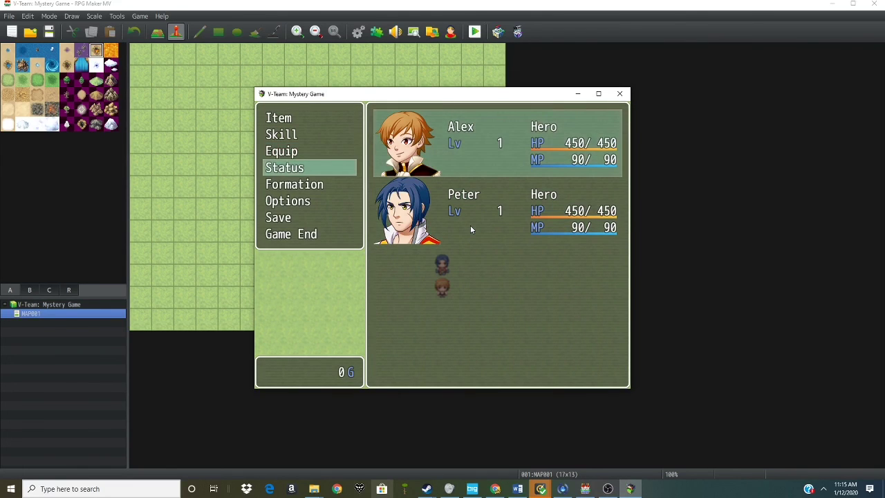
key(Return)
key(Escape)
key(Down)
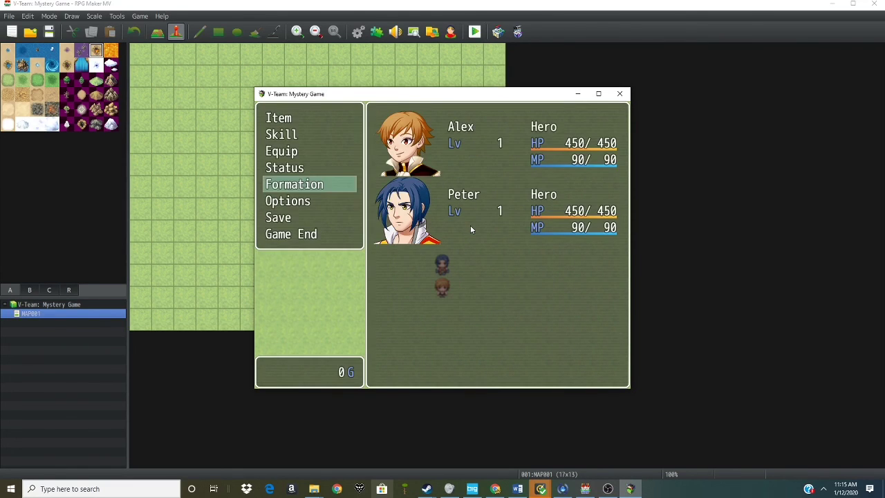
key(Up)
key(Return)
key(Down)
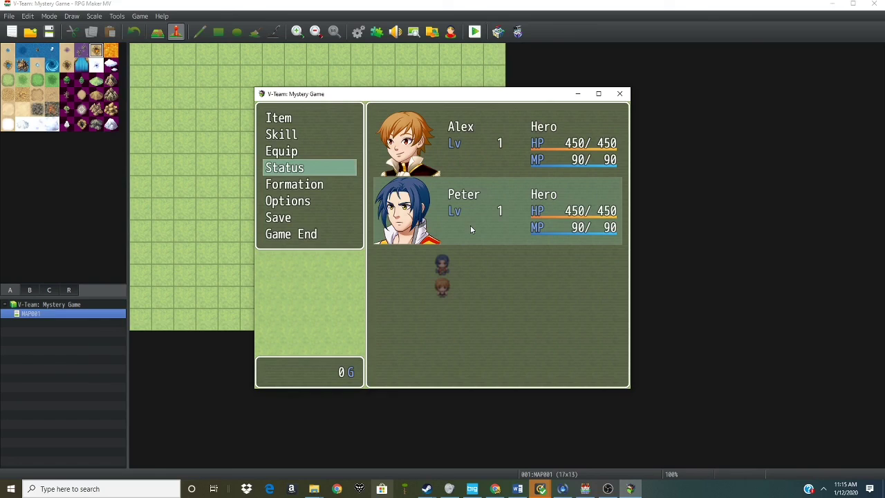
key(Escape)
key(Down)
key(Down)
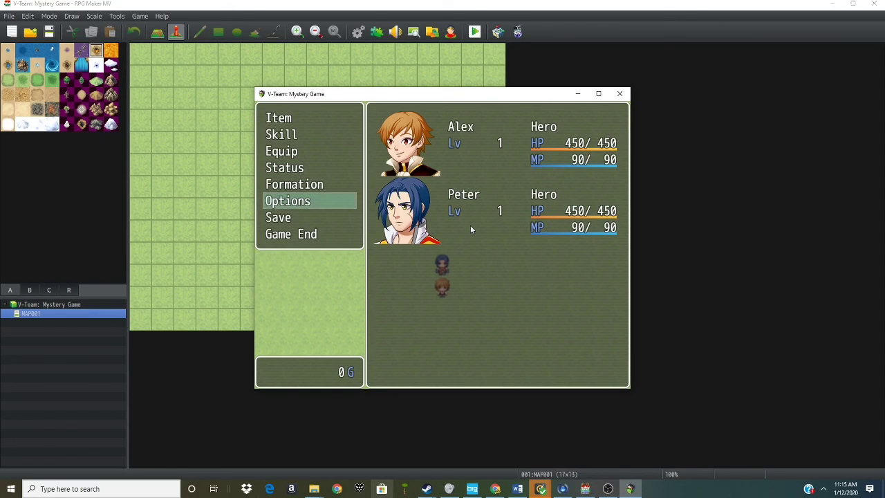
key(Escape)
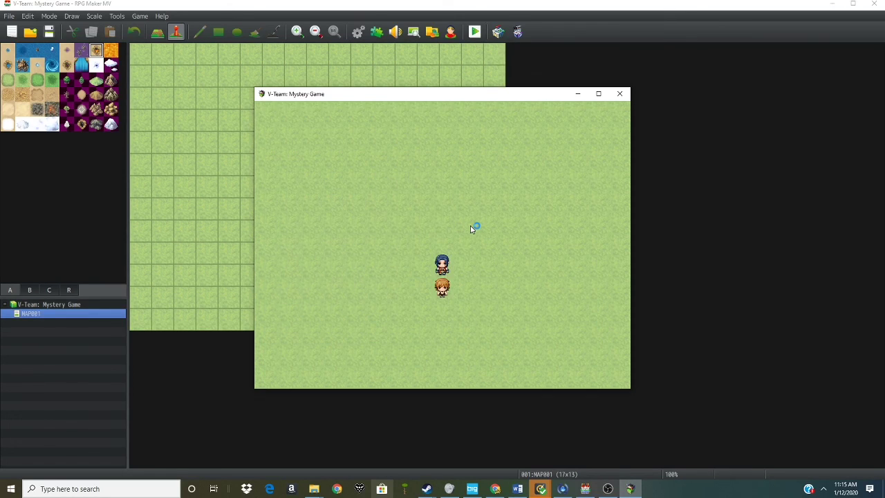